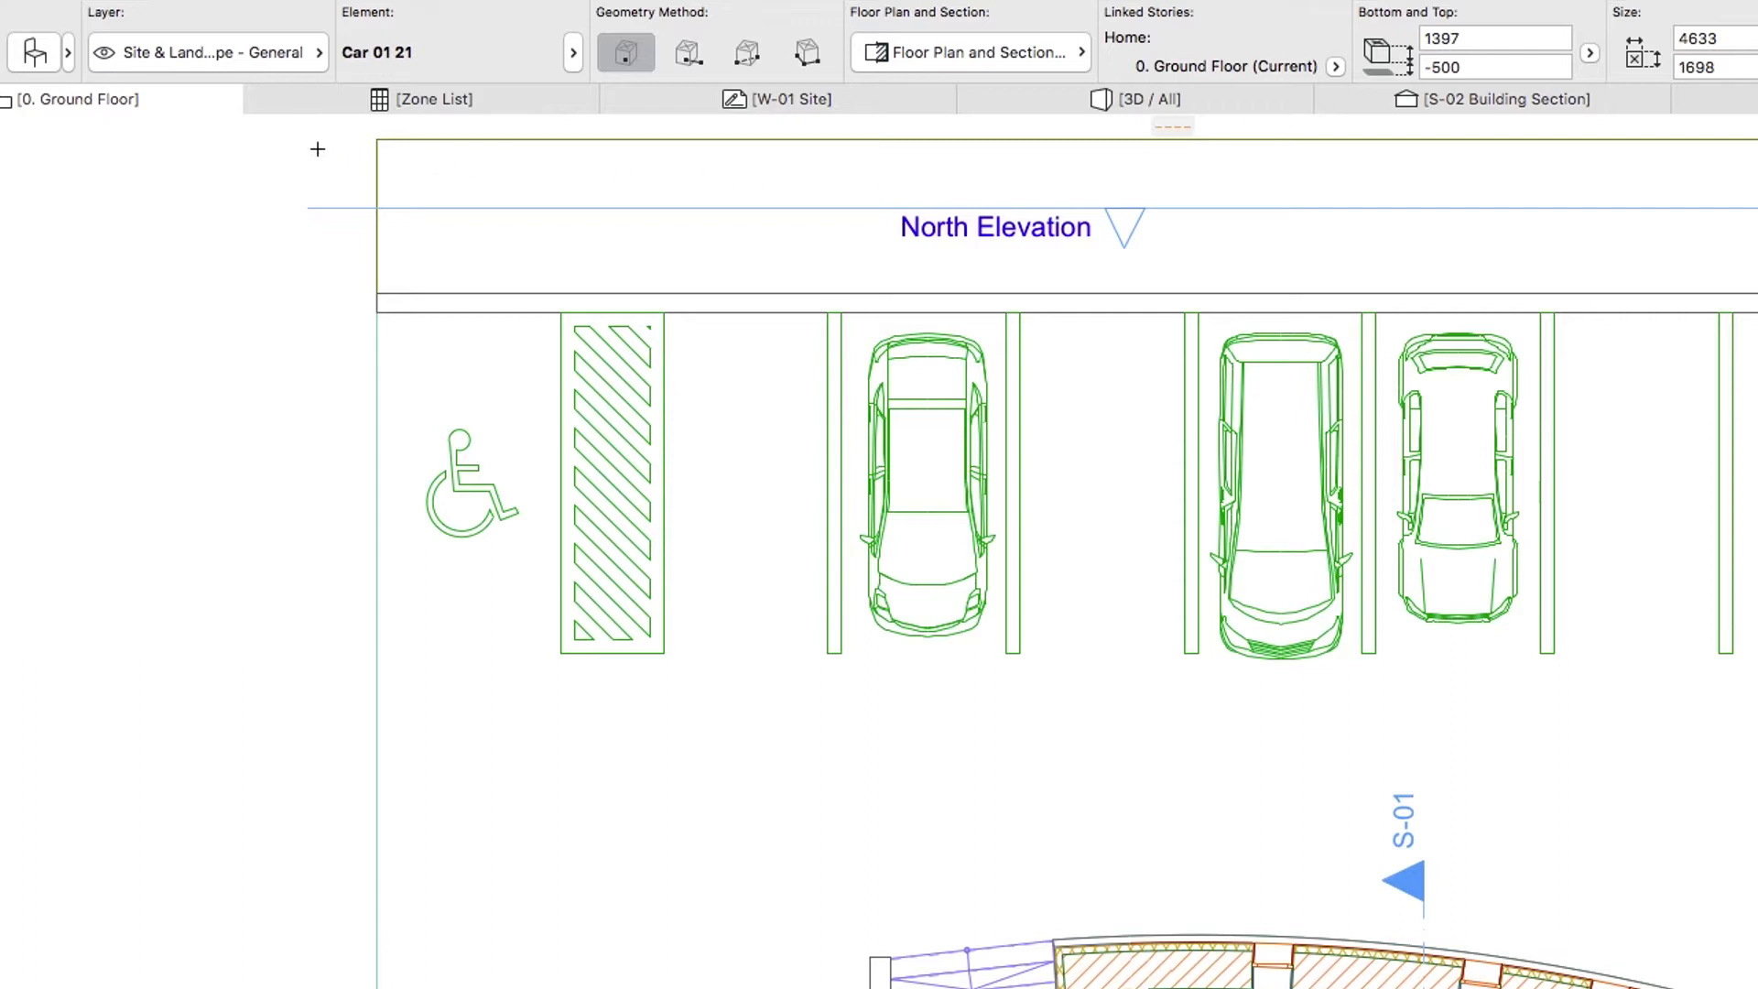
# Step: Load the Lesson 20 favorites (basin, bench, car, chair, parking place, piano, WC) from Object Favorites
pyautogui.click(69, 55)
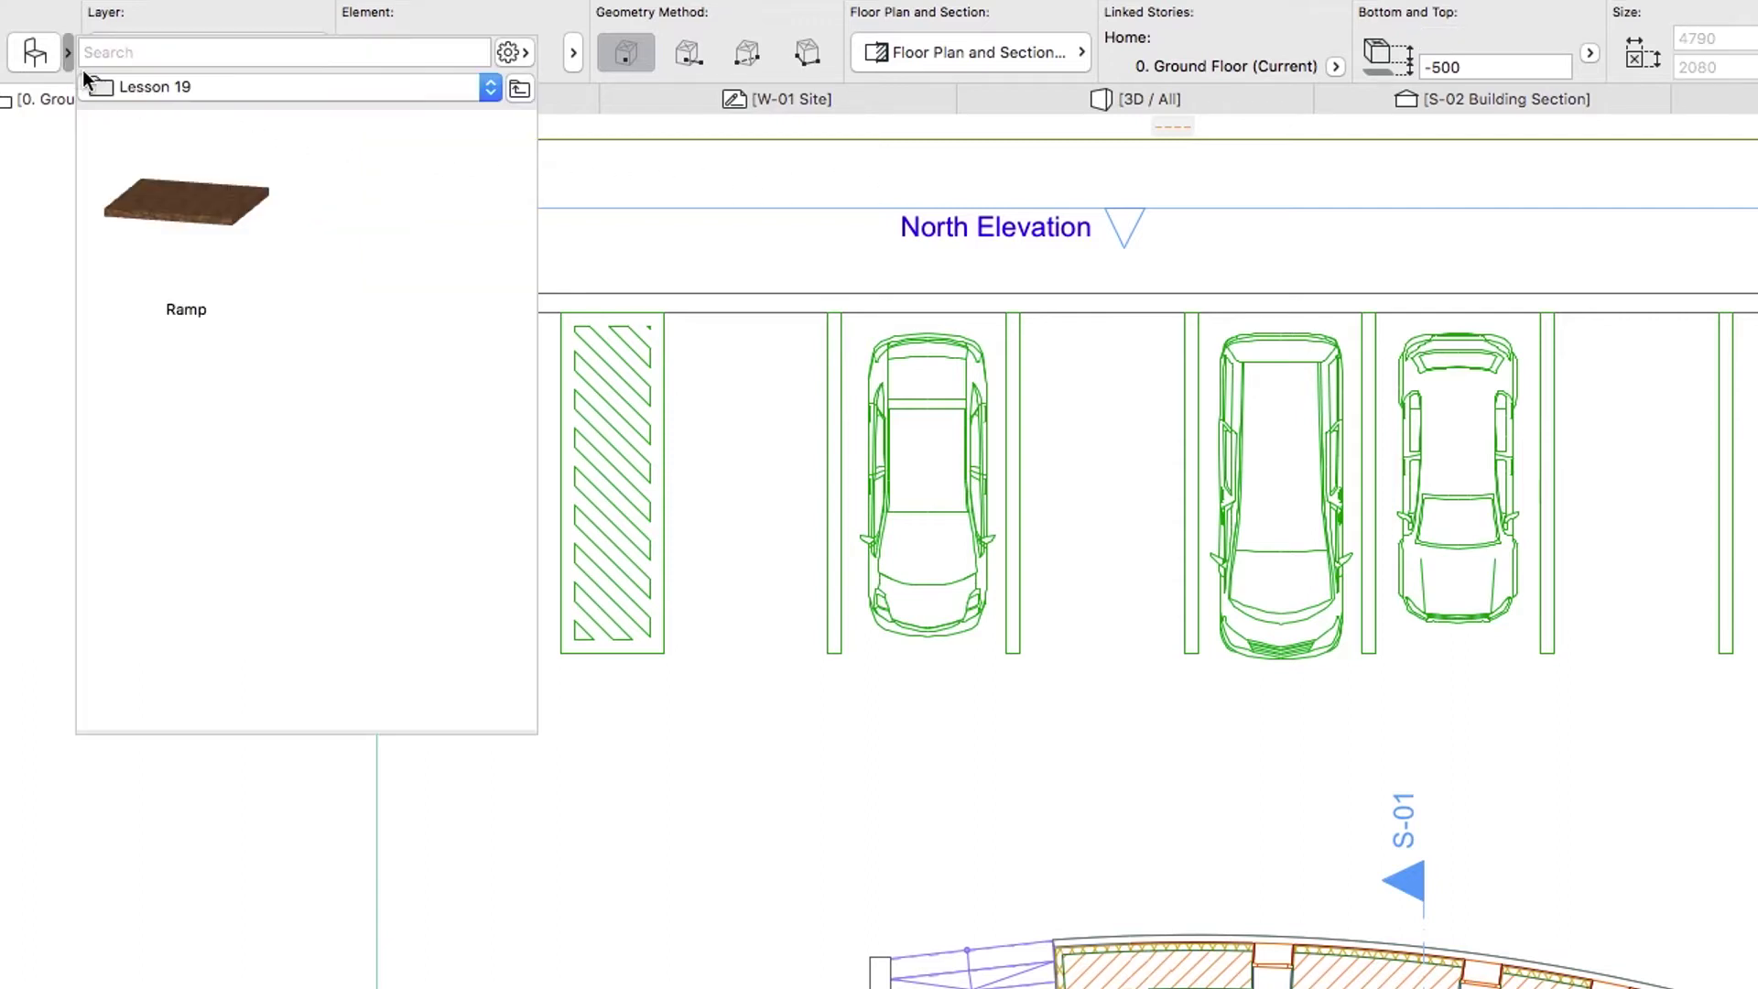
pyautogui.click(139, 87)
pyautogui.click(137, 74)
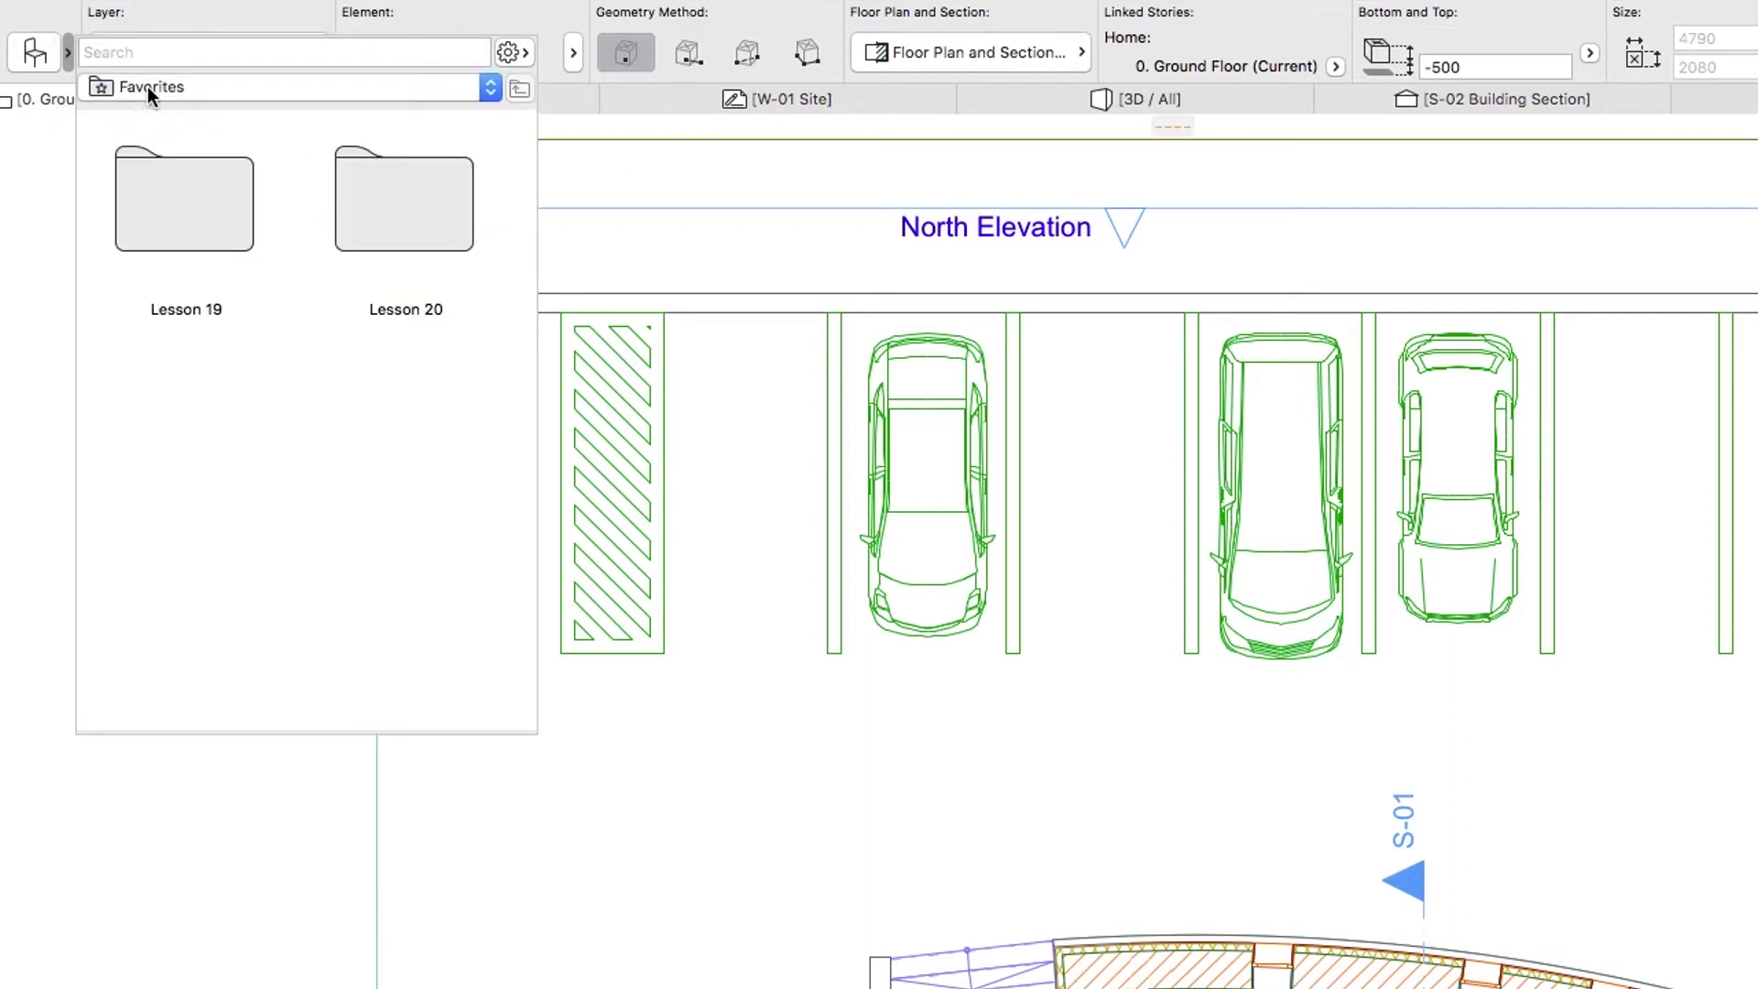
pyautogui.doubleClick(350, 178)
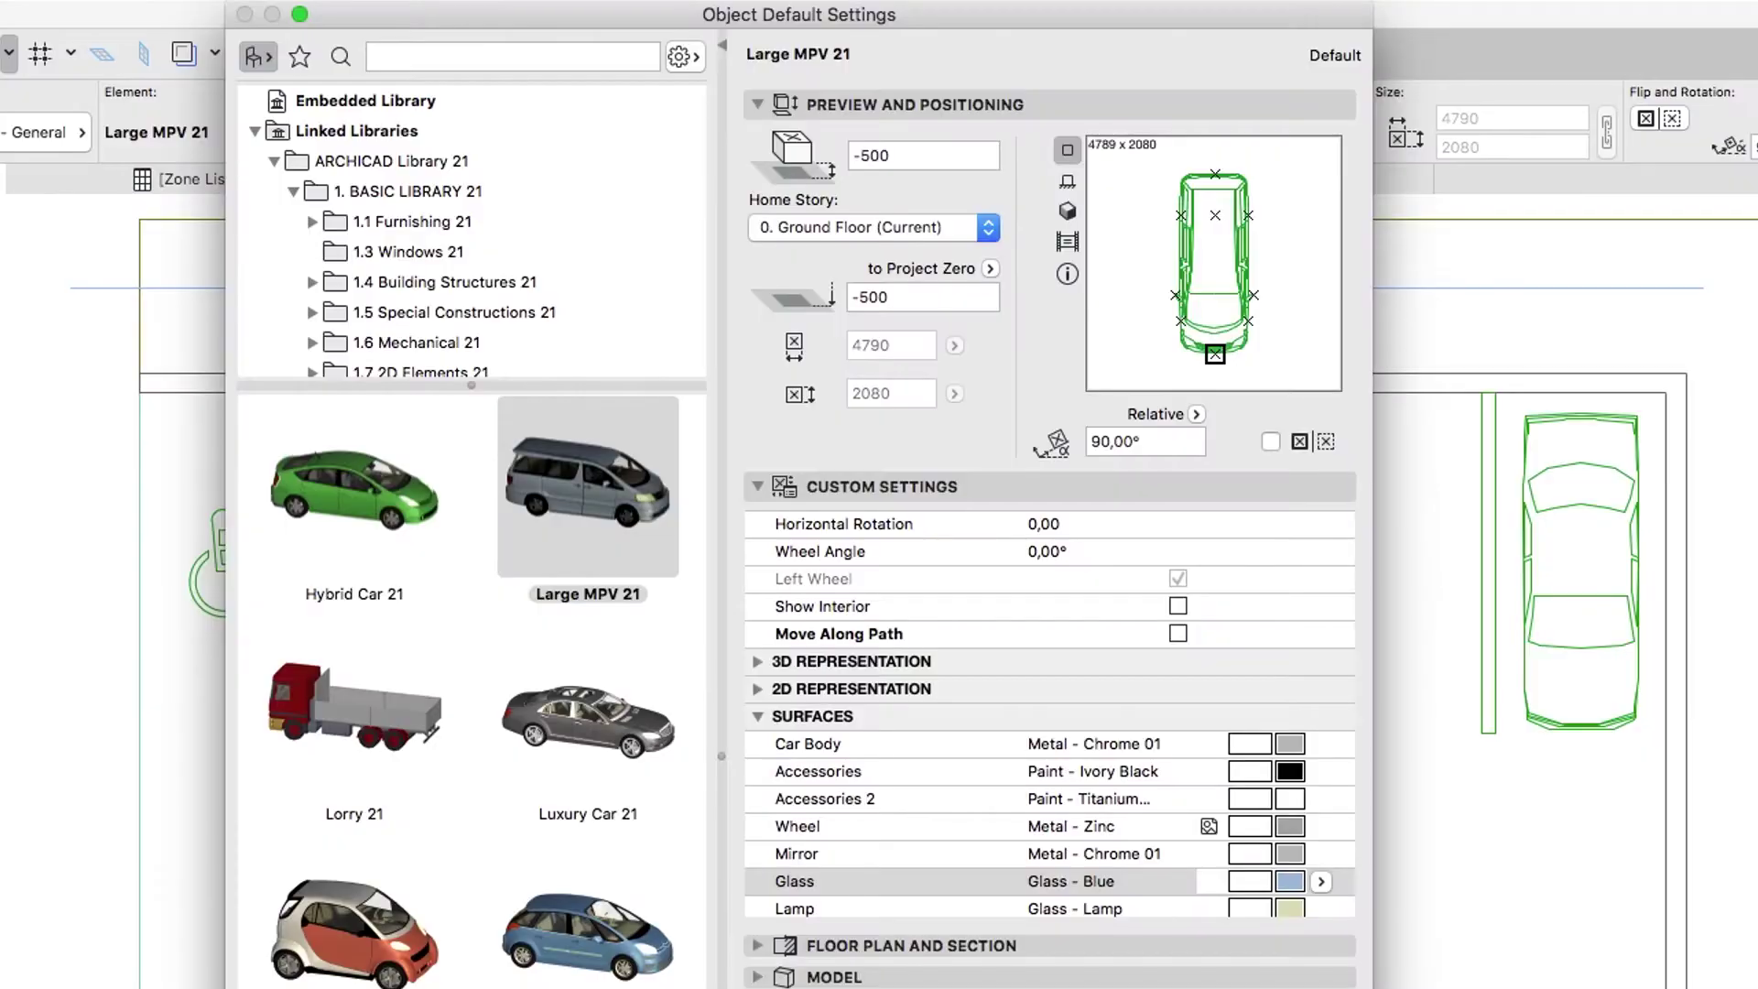
# Step: Search the object library for 'wc' and select WC 21
pyautogui.click(377, 56)
pyautogui.write('parking')
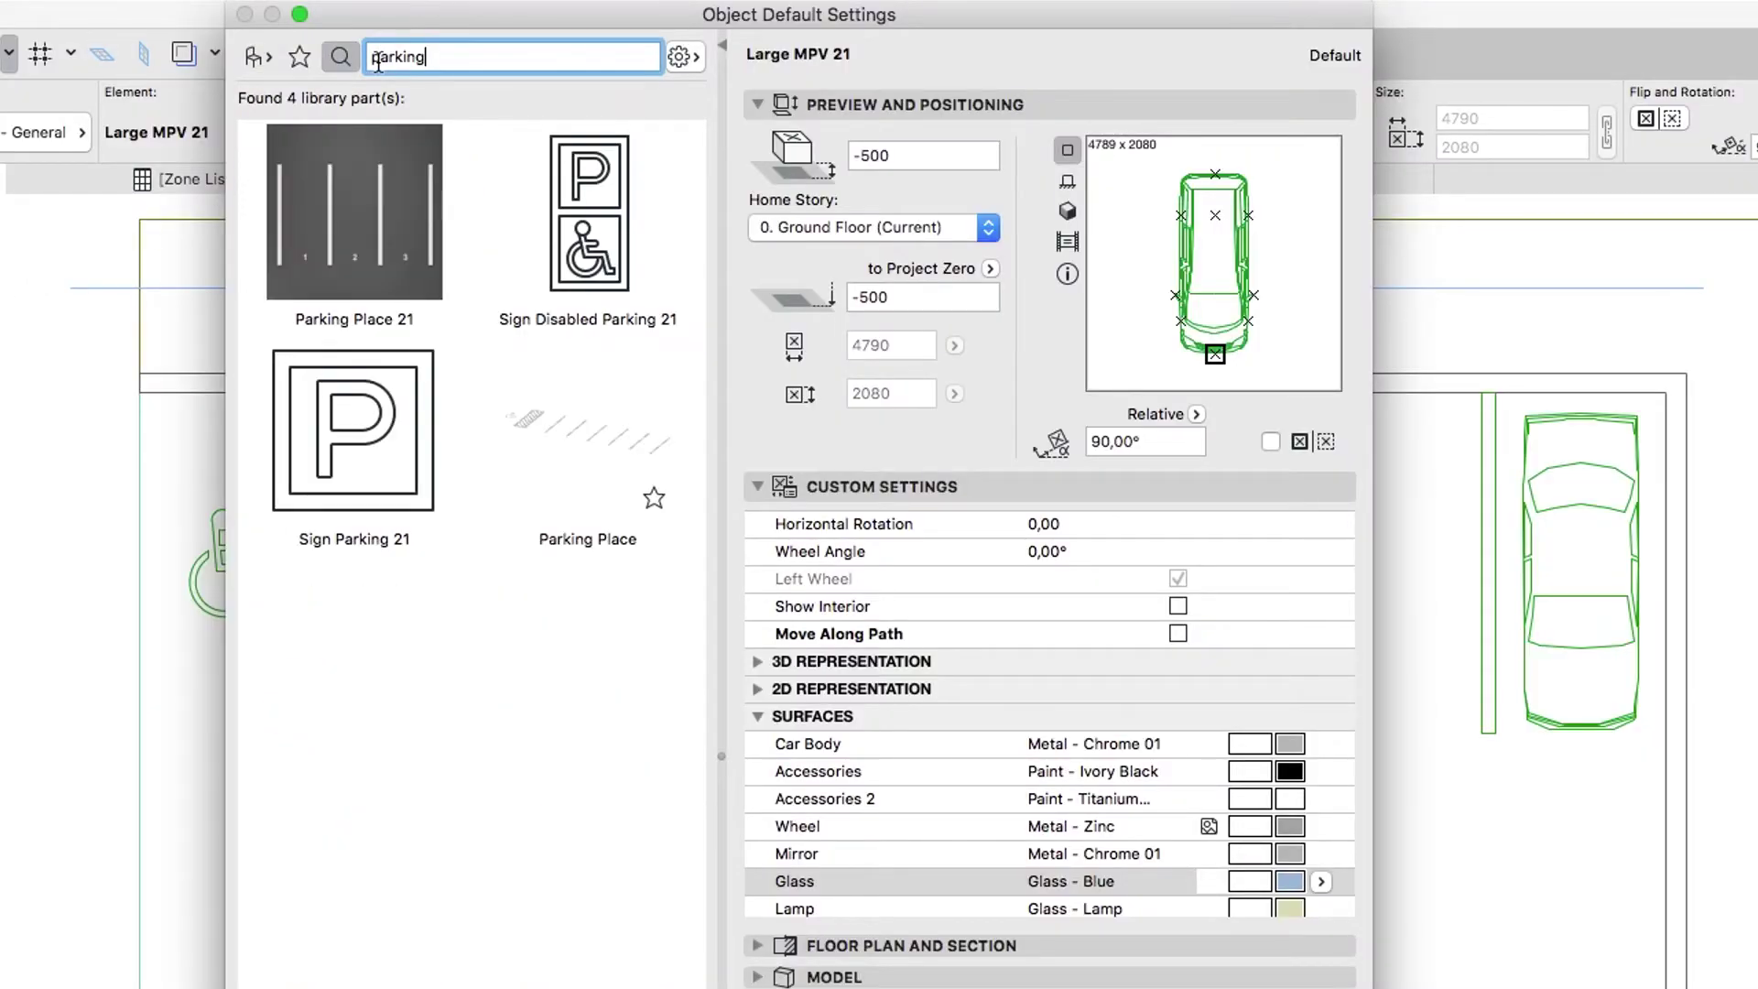
pyautogui.doubleClick(413, 57)
pyautogui.write('wc')
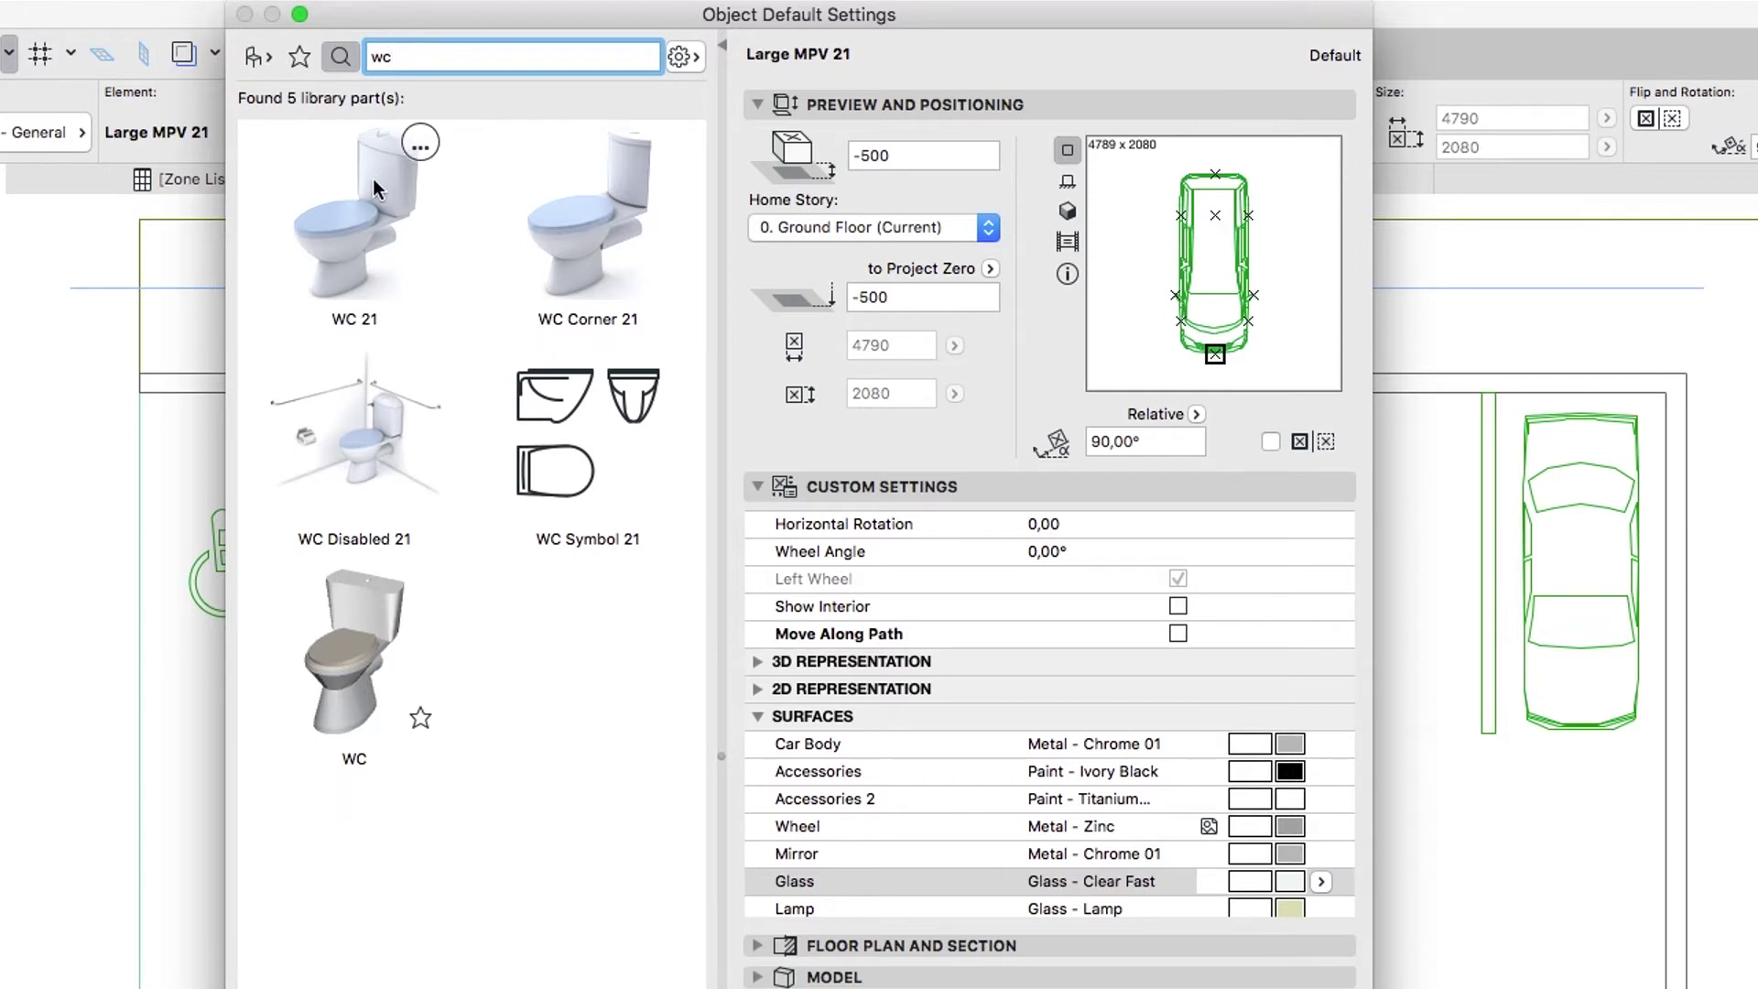
pyautogui.click(374, 179)
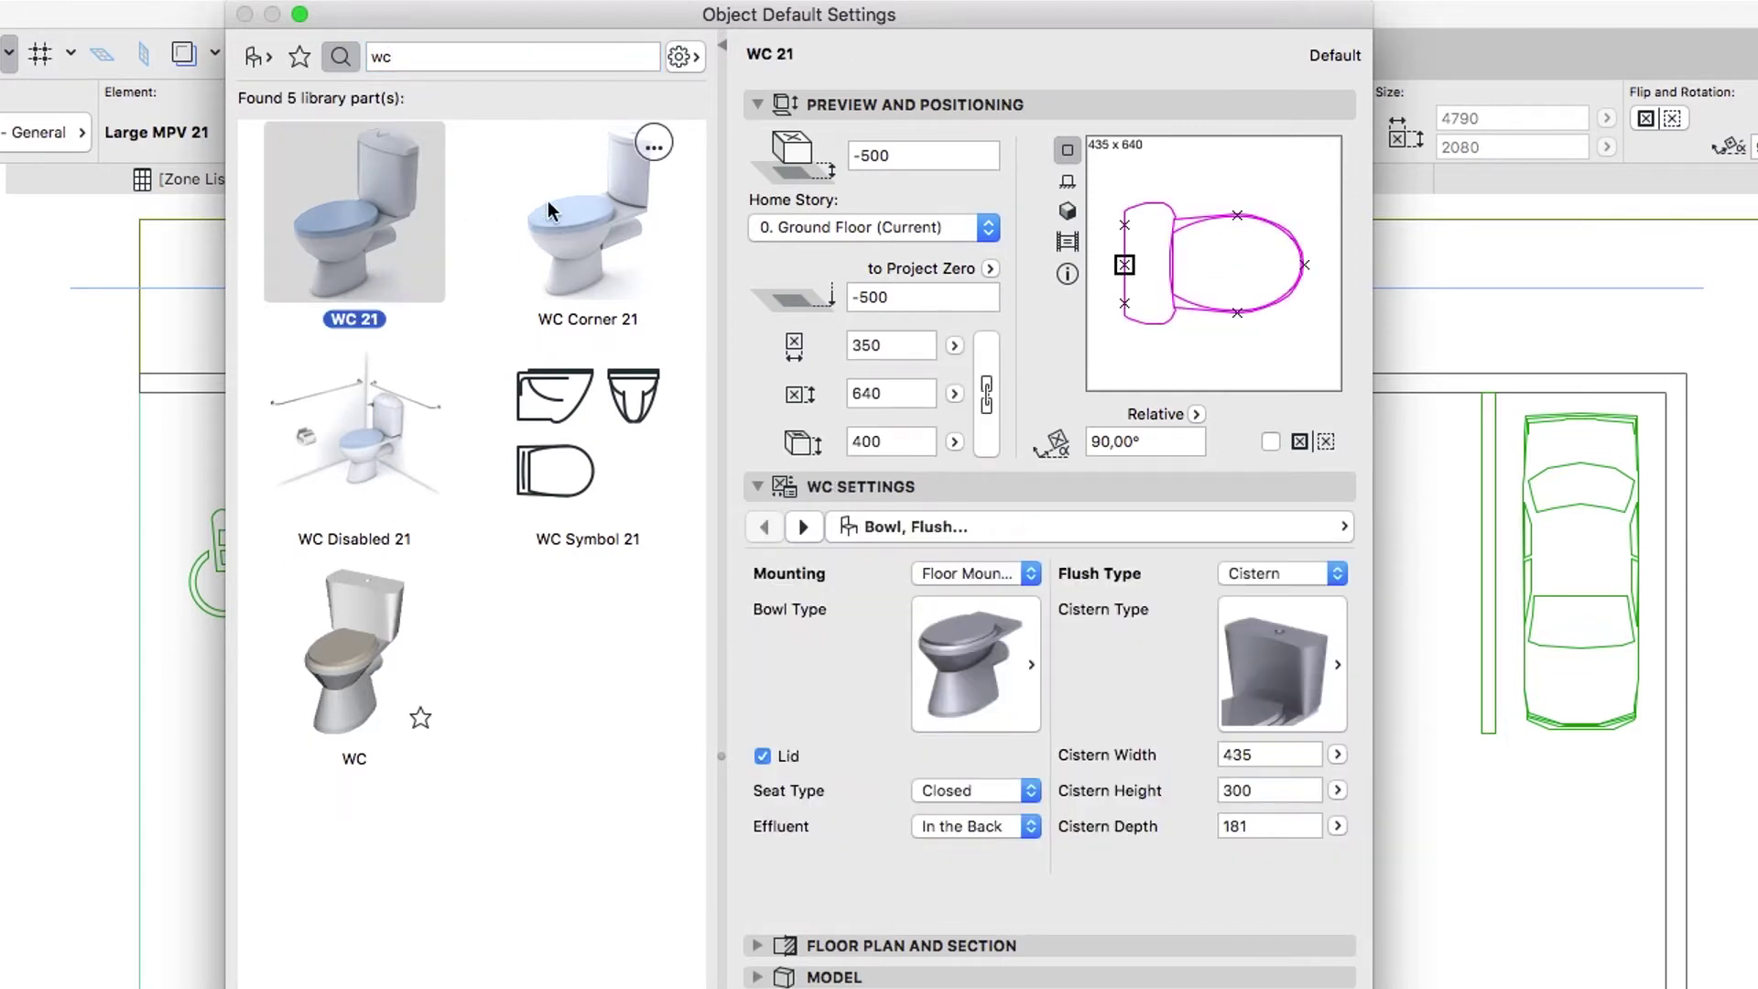
# Step: Set the WC's home-story elevation to 0 and rotation angle to 180°
pyautogui.click(879, 157)
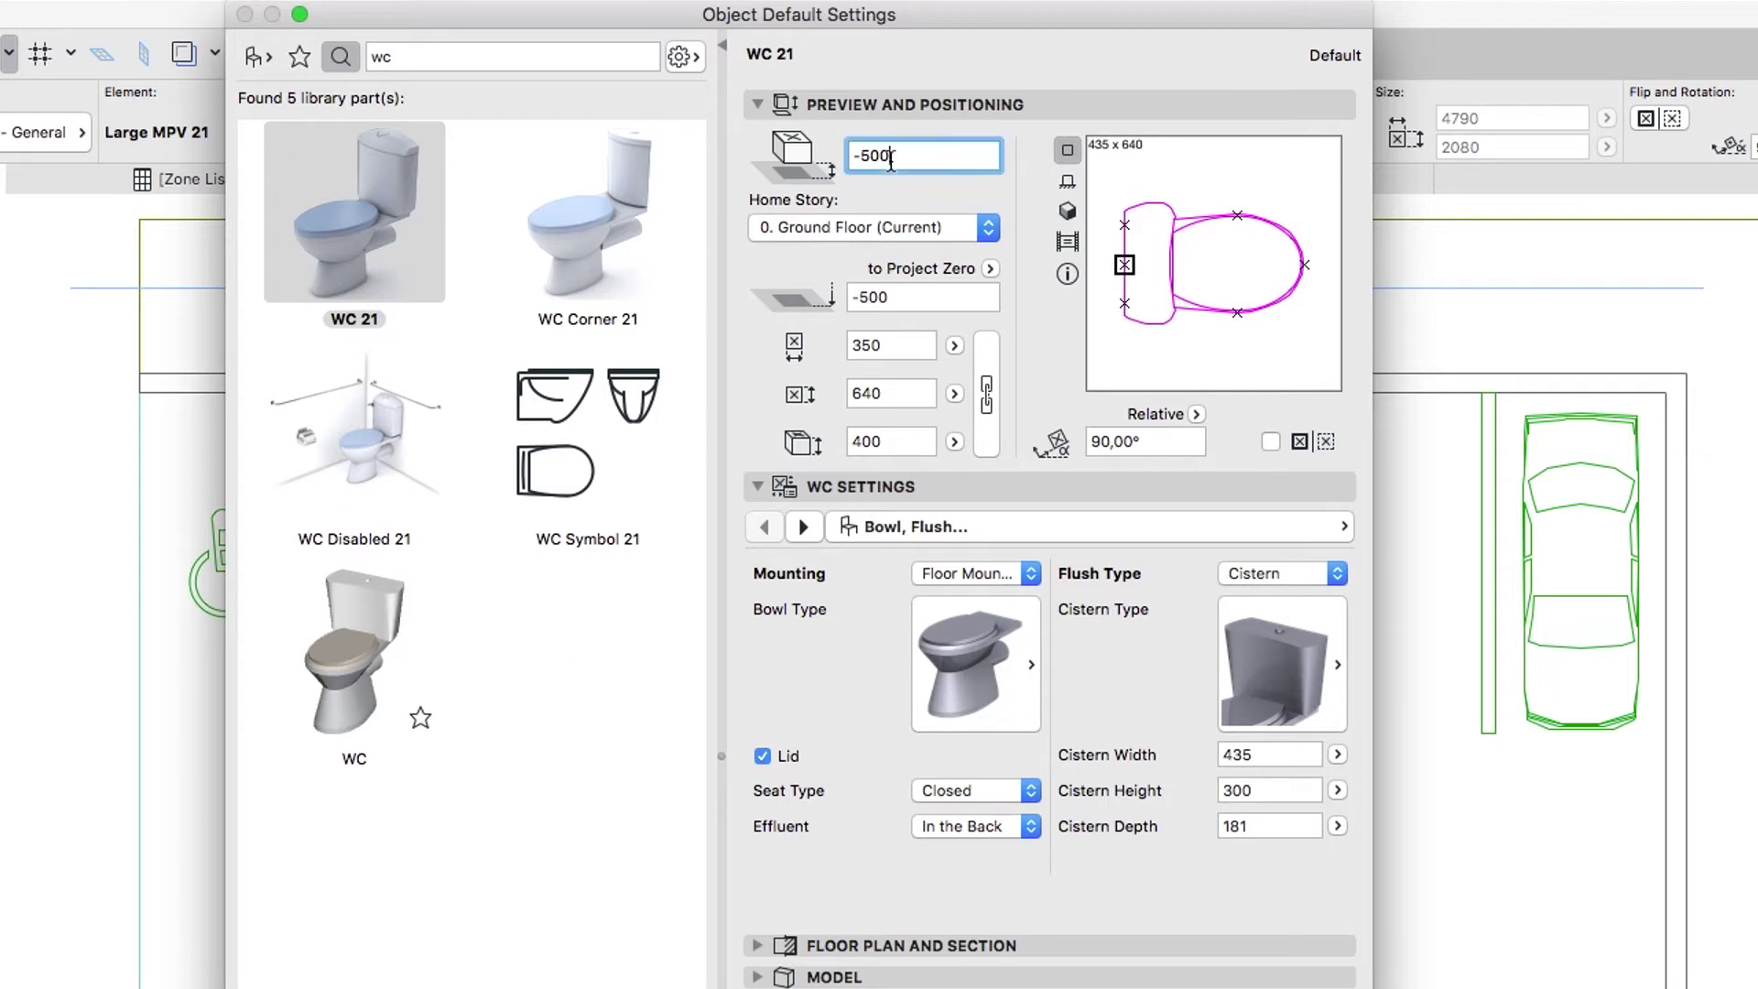
pyautogui.write('0')
pyautogui.click(1097, 441)
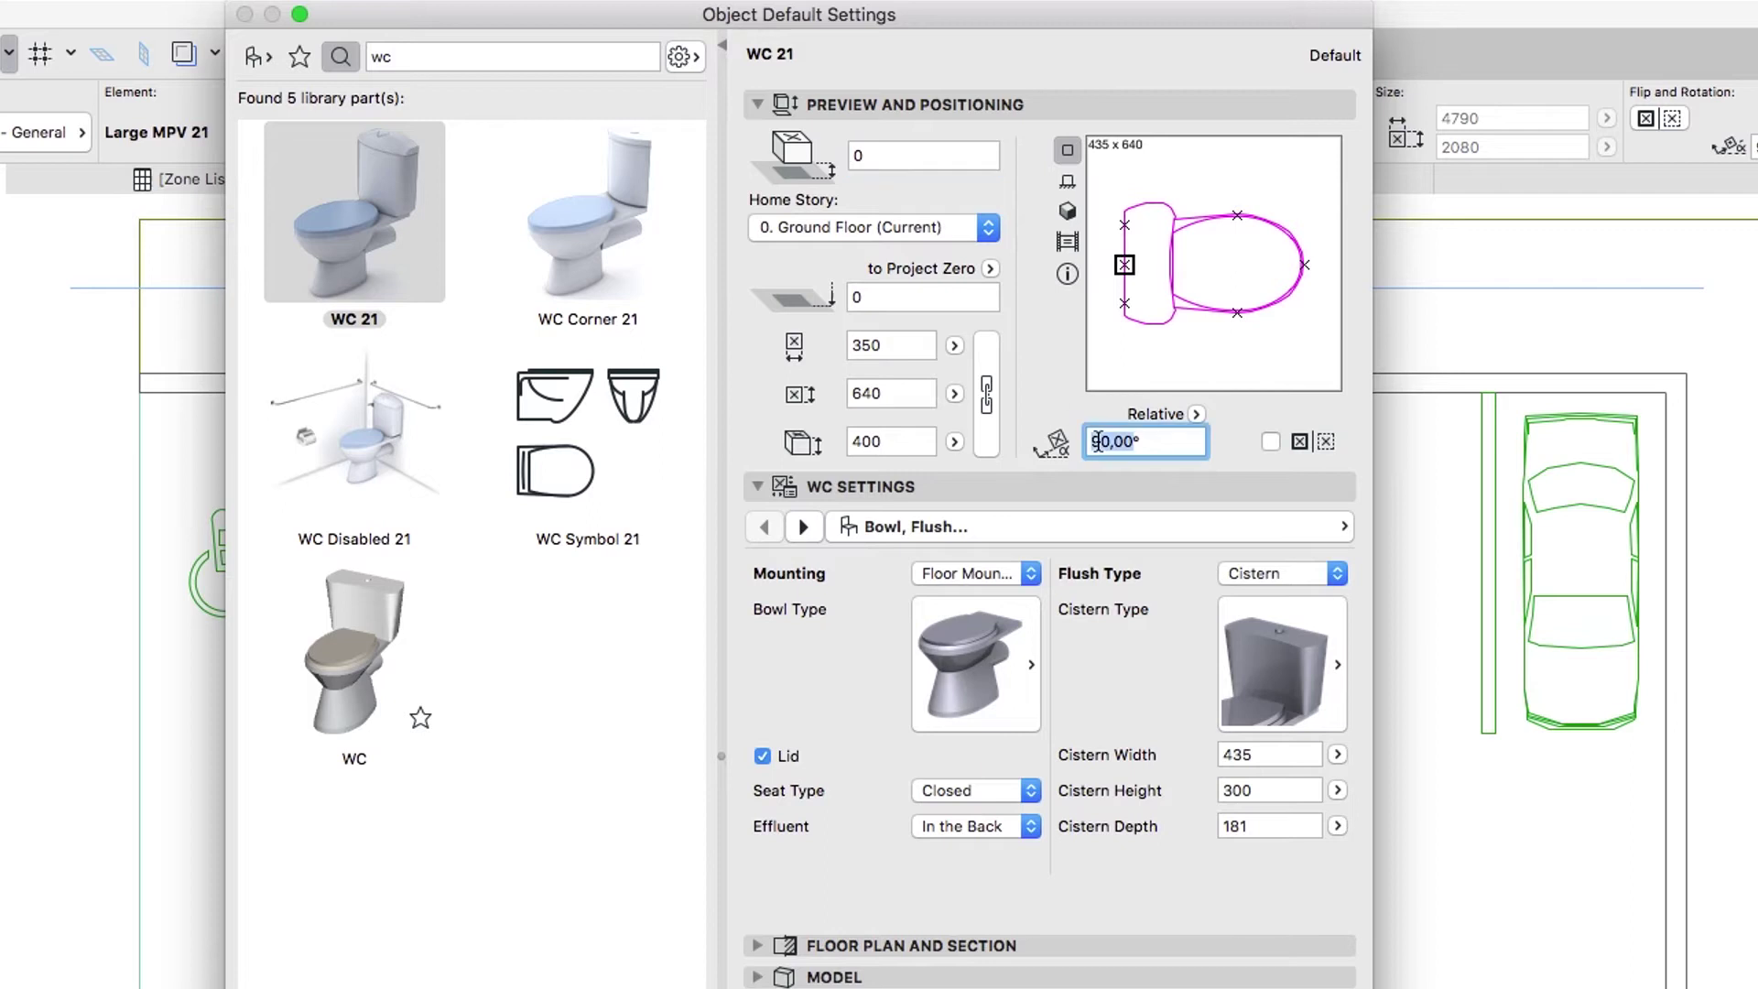
pyautogui.write('180')
pyautogui.press('Return')
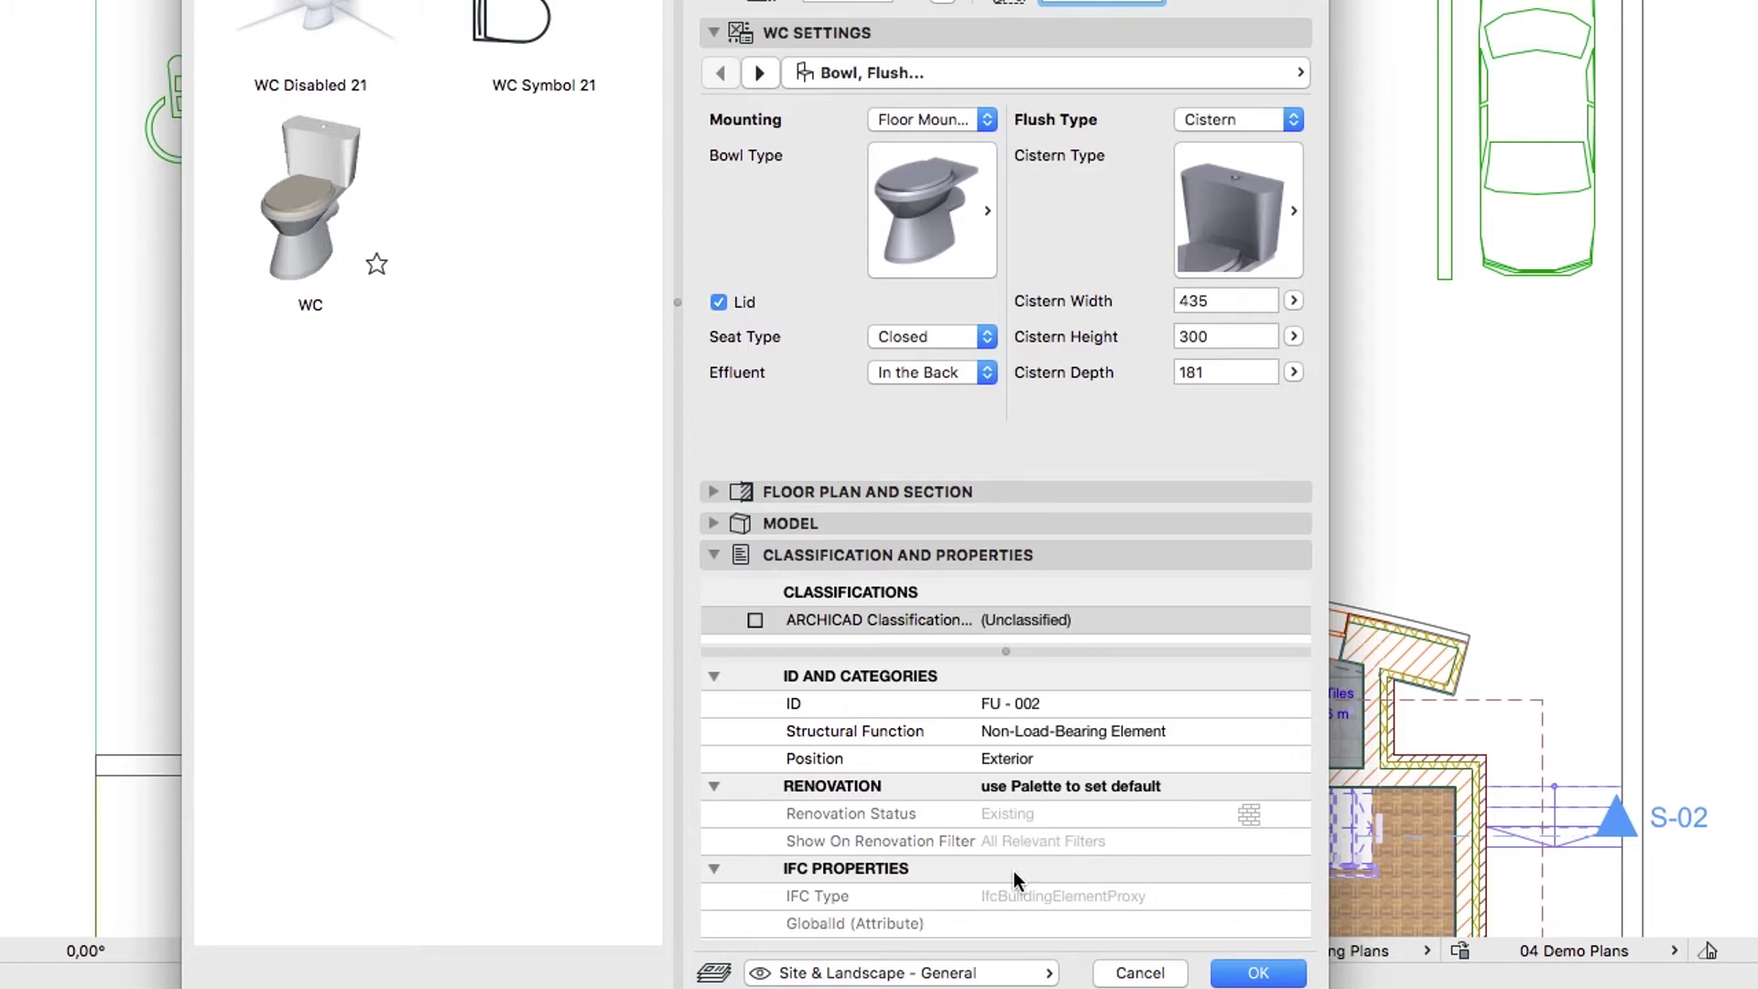
# Step: Put the WC on the Interior - Equipment layer and classify it as Sanitary Terminal
pyautogui.click(1003, 976)
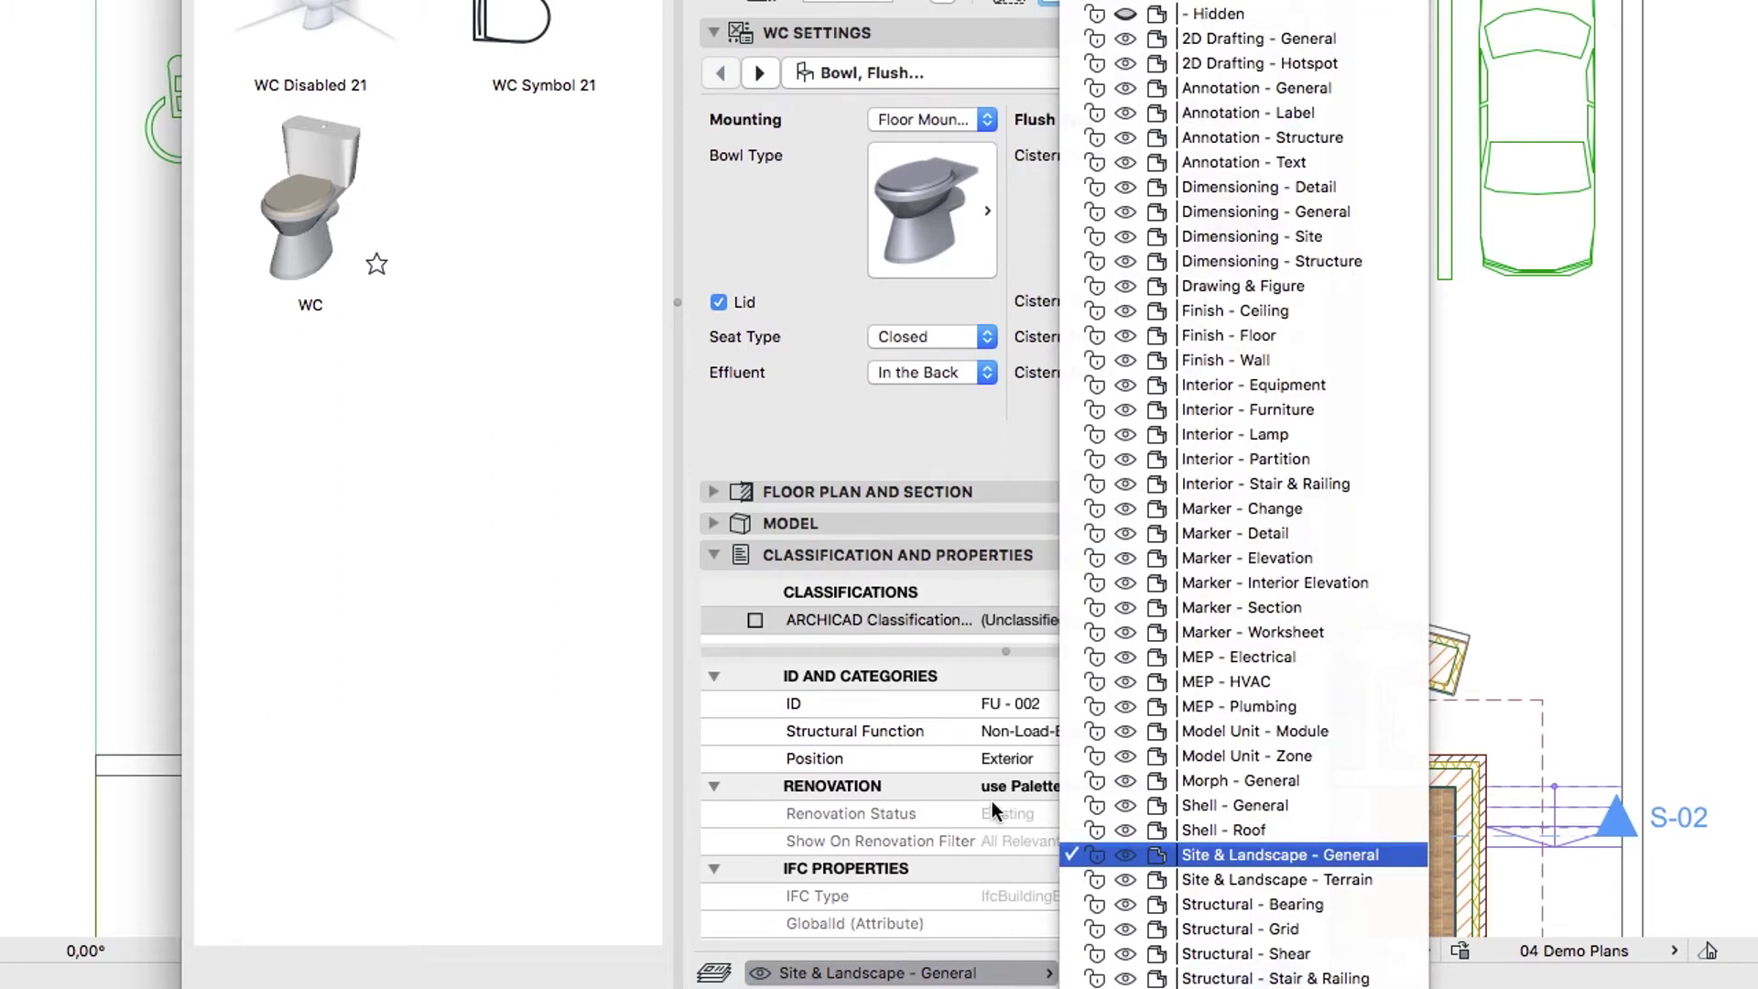
pyautogui.click(1064, 386)
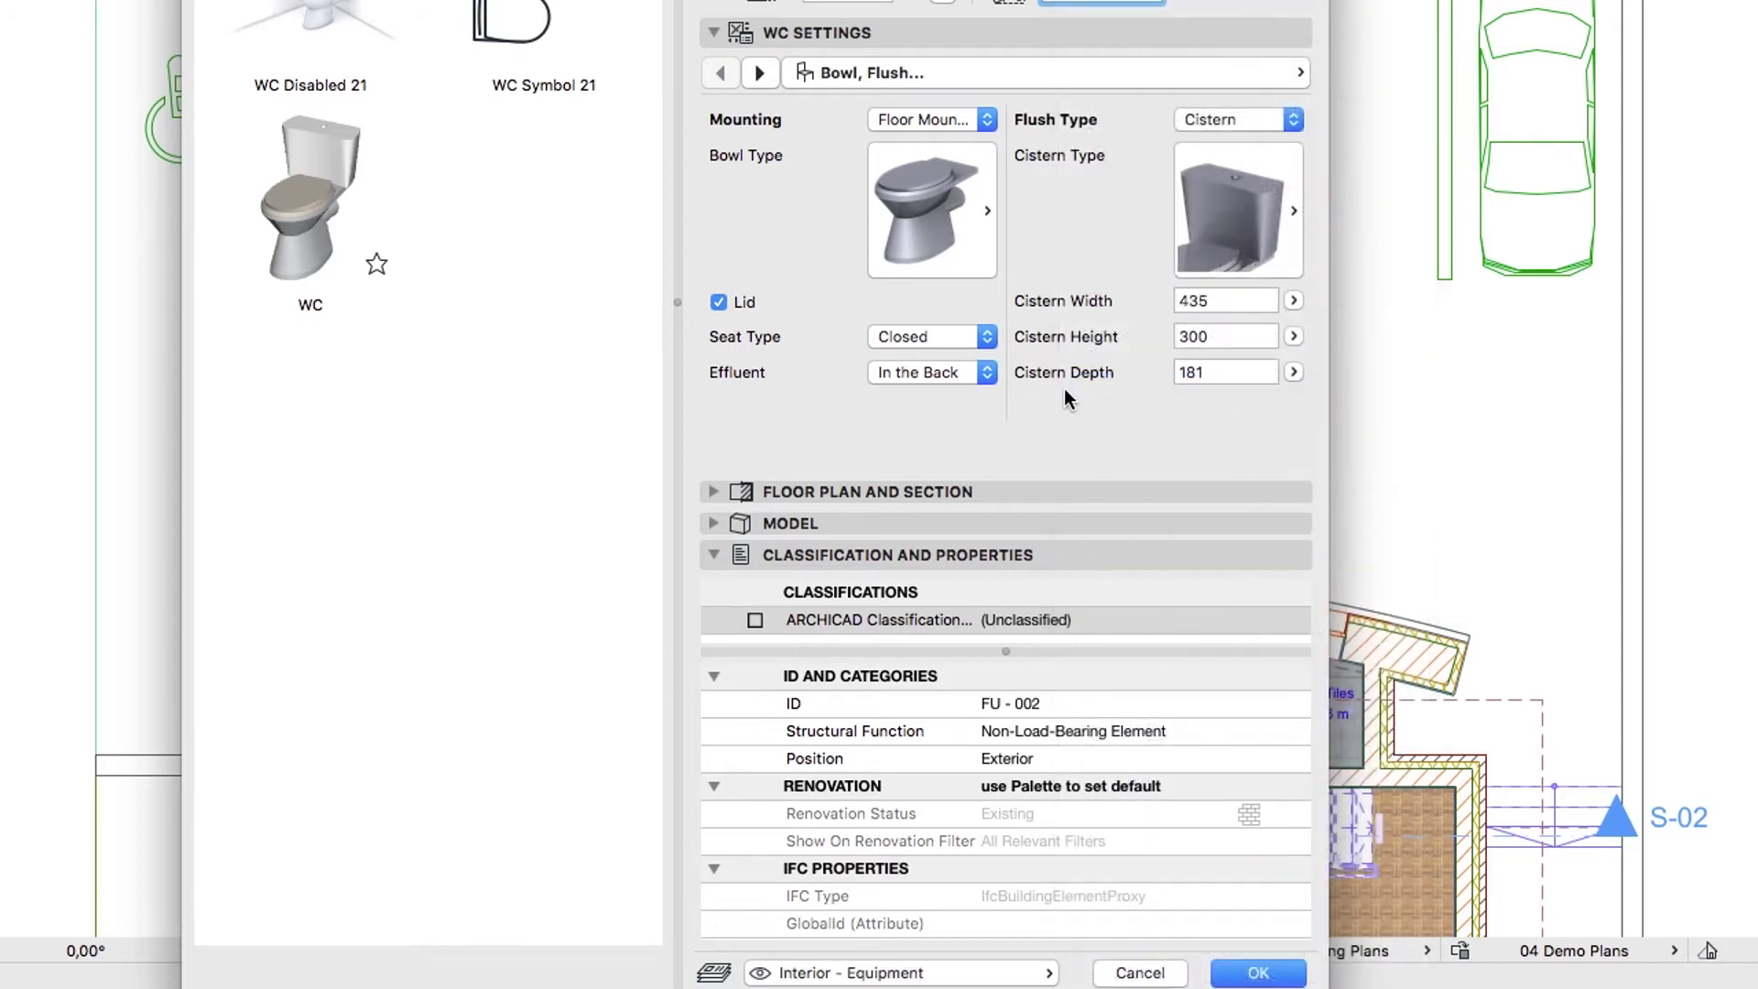
pyautogui.click(756, 621)
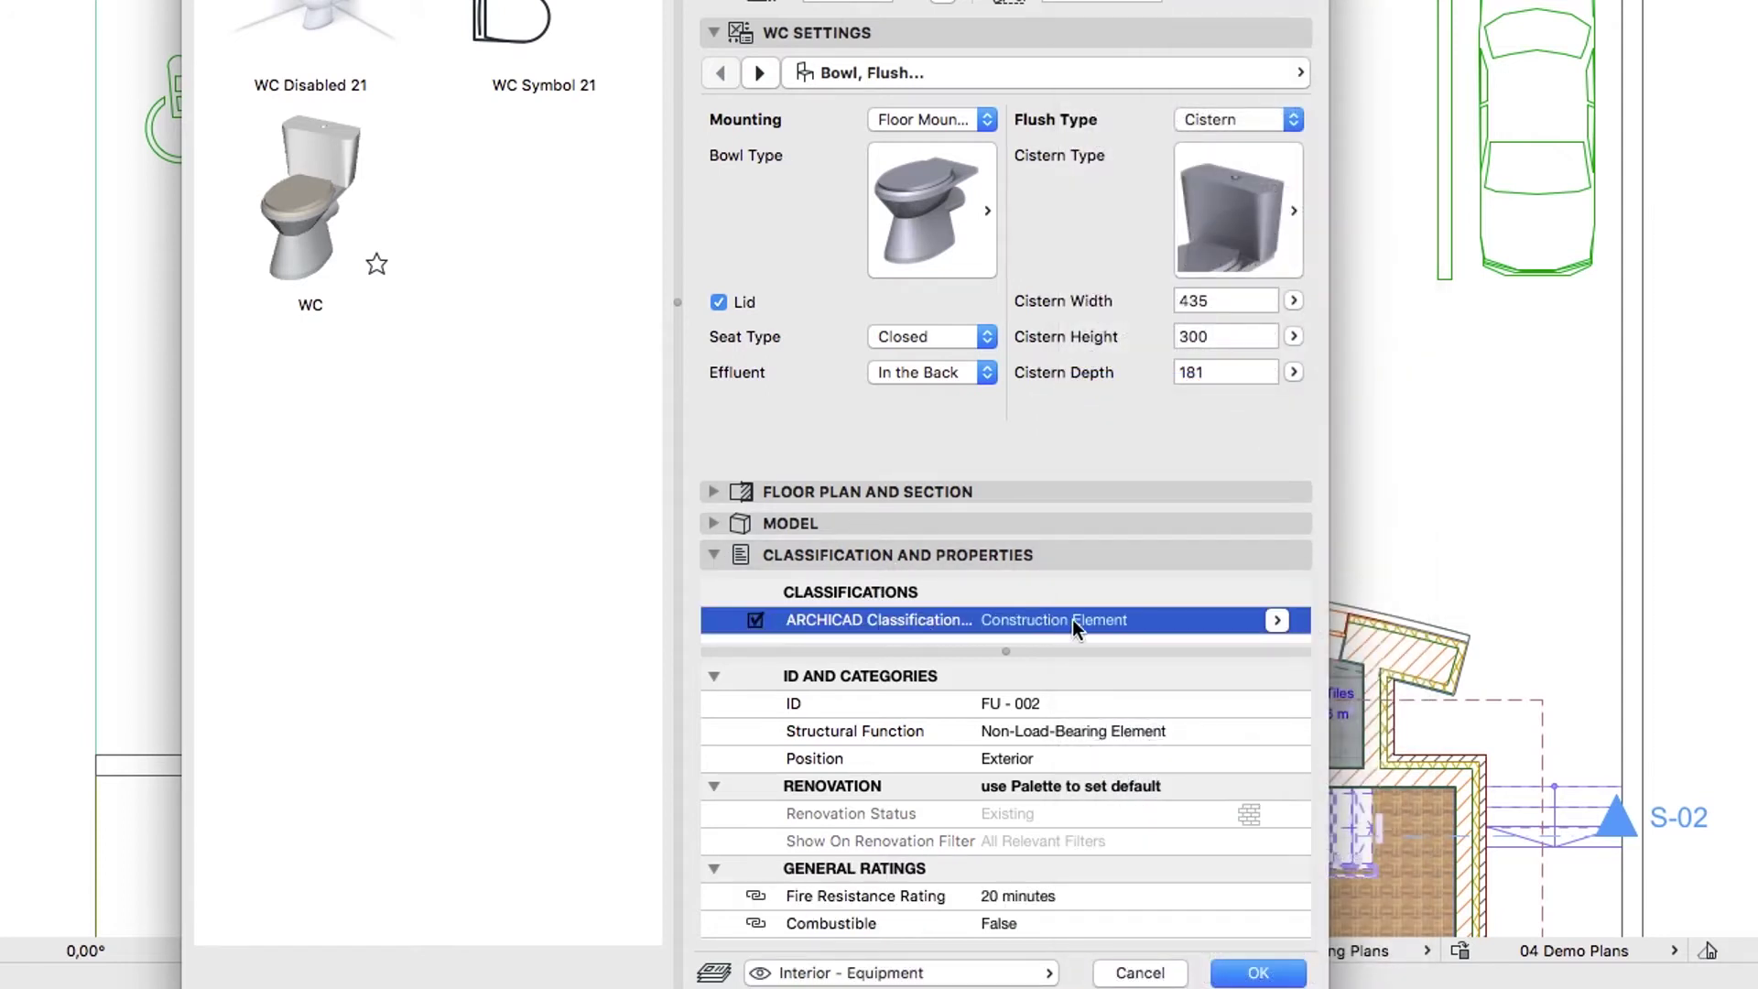
pyautogui.click(1278, 622)
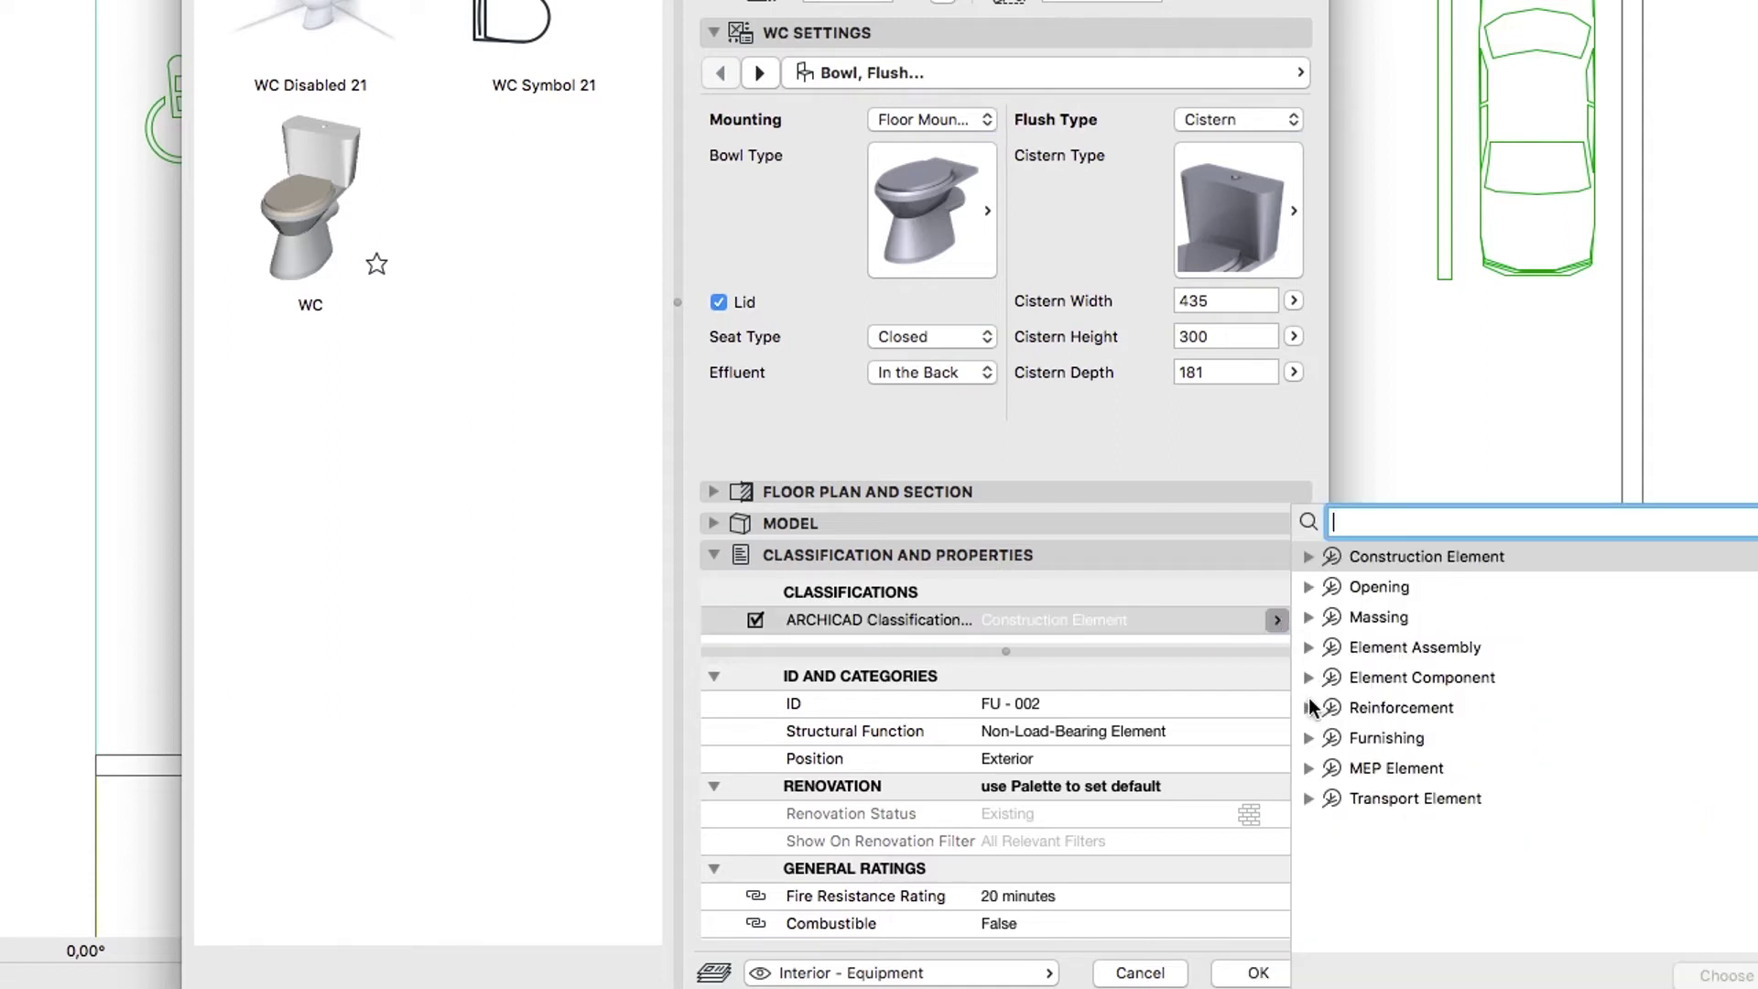
pyautogui.click(1309, 769)
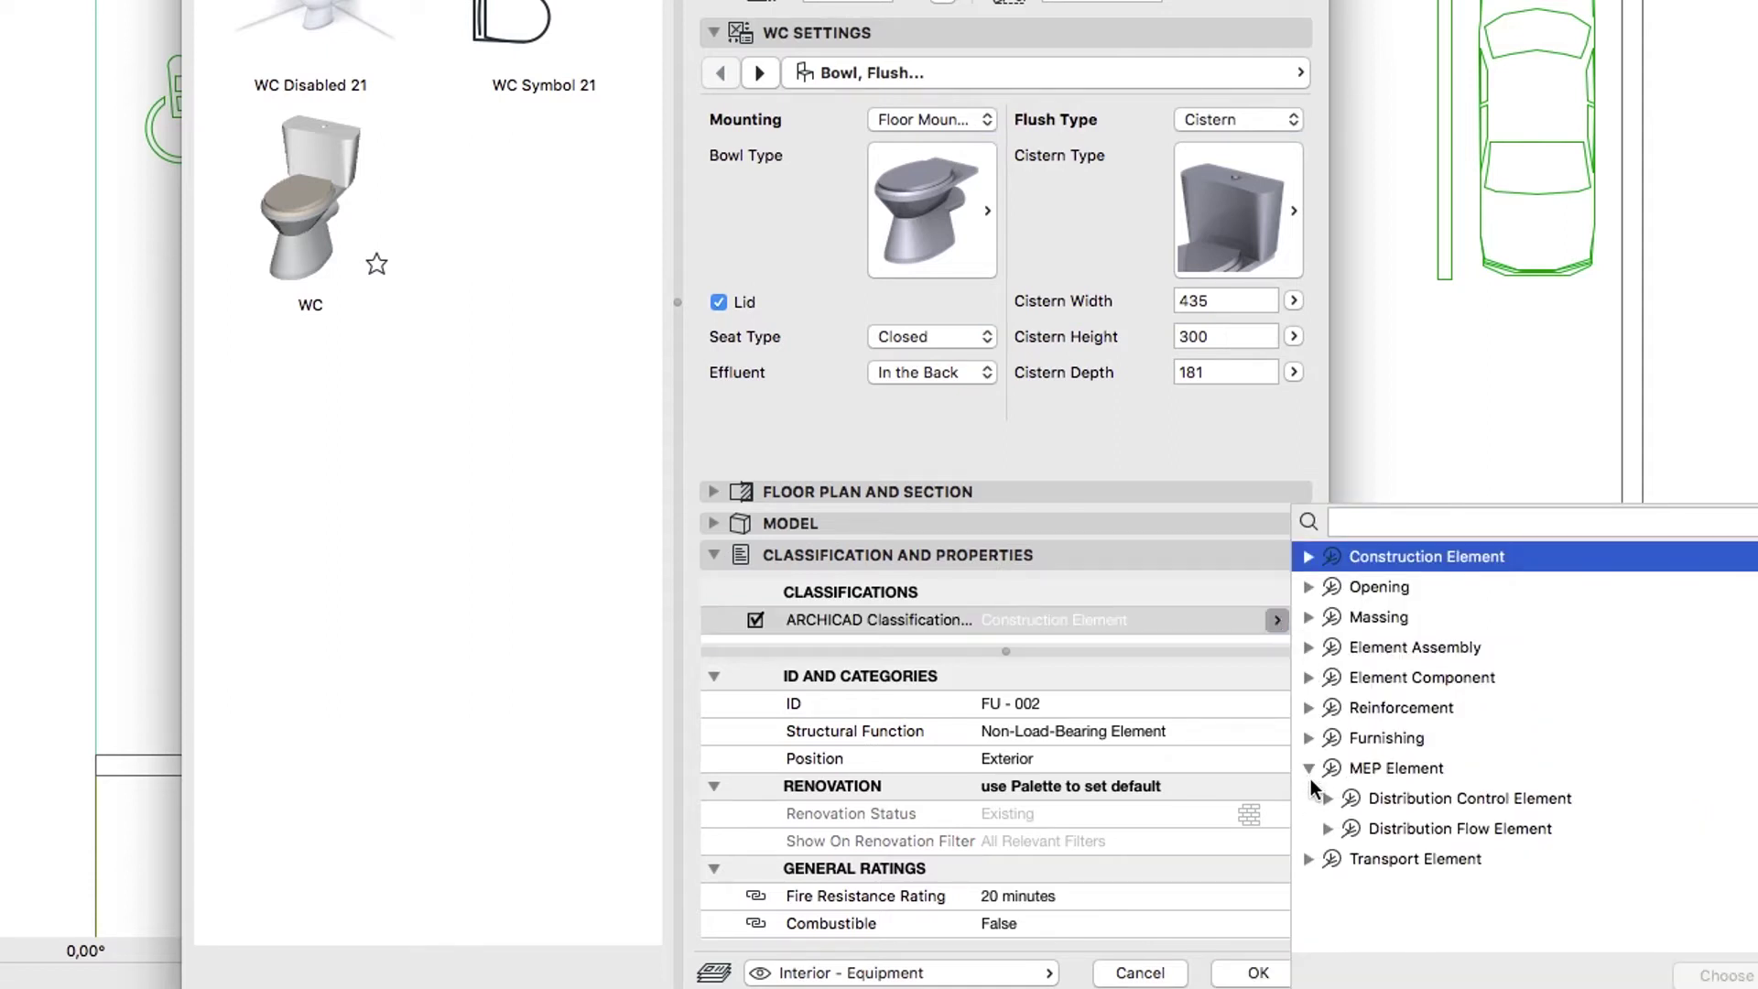
pyautogui.click(1328, 830)
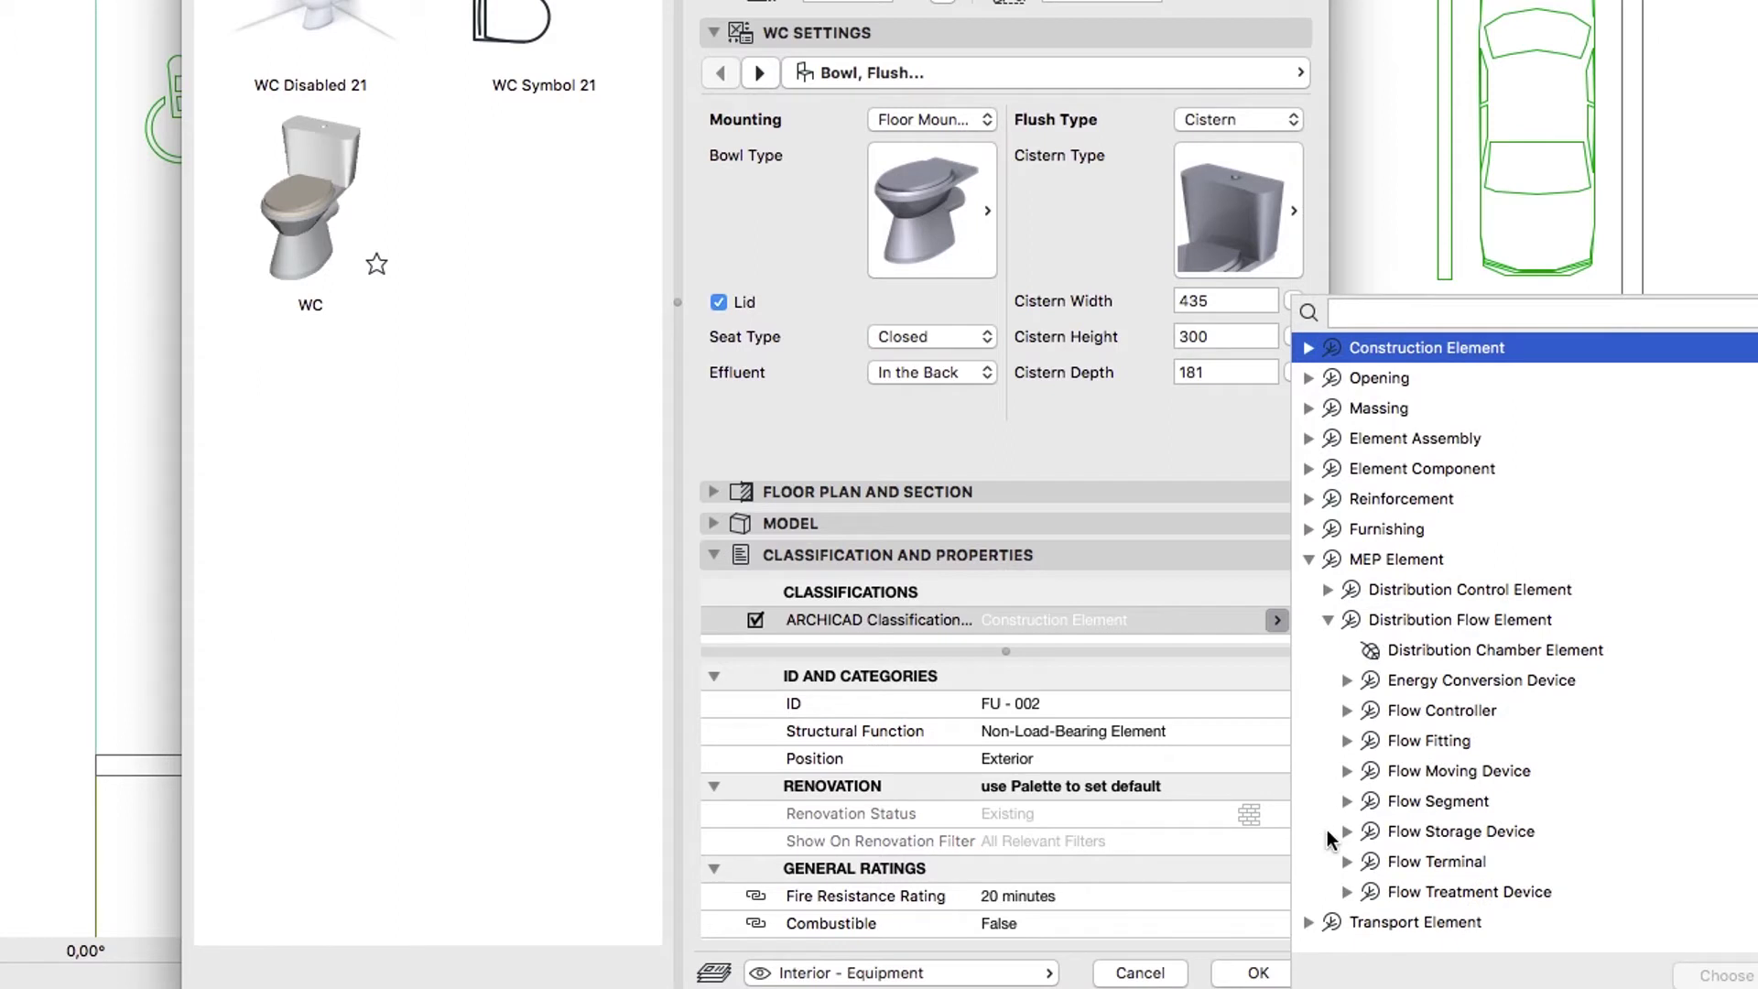
pyautogui.click(1347, 862)
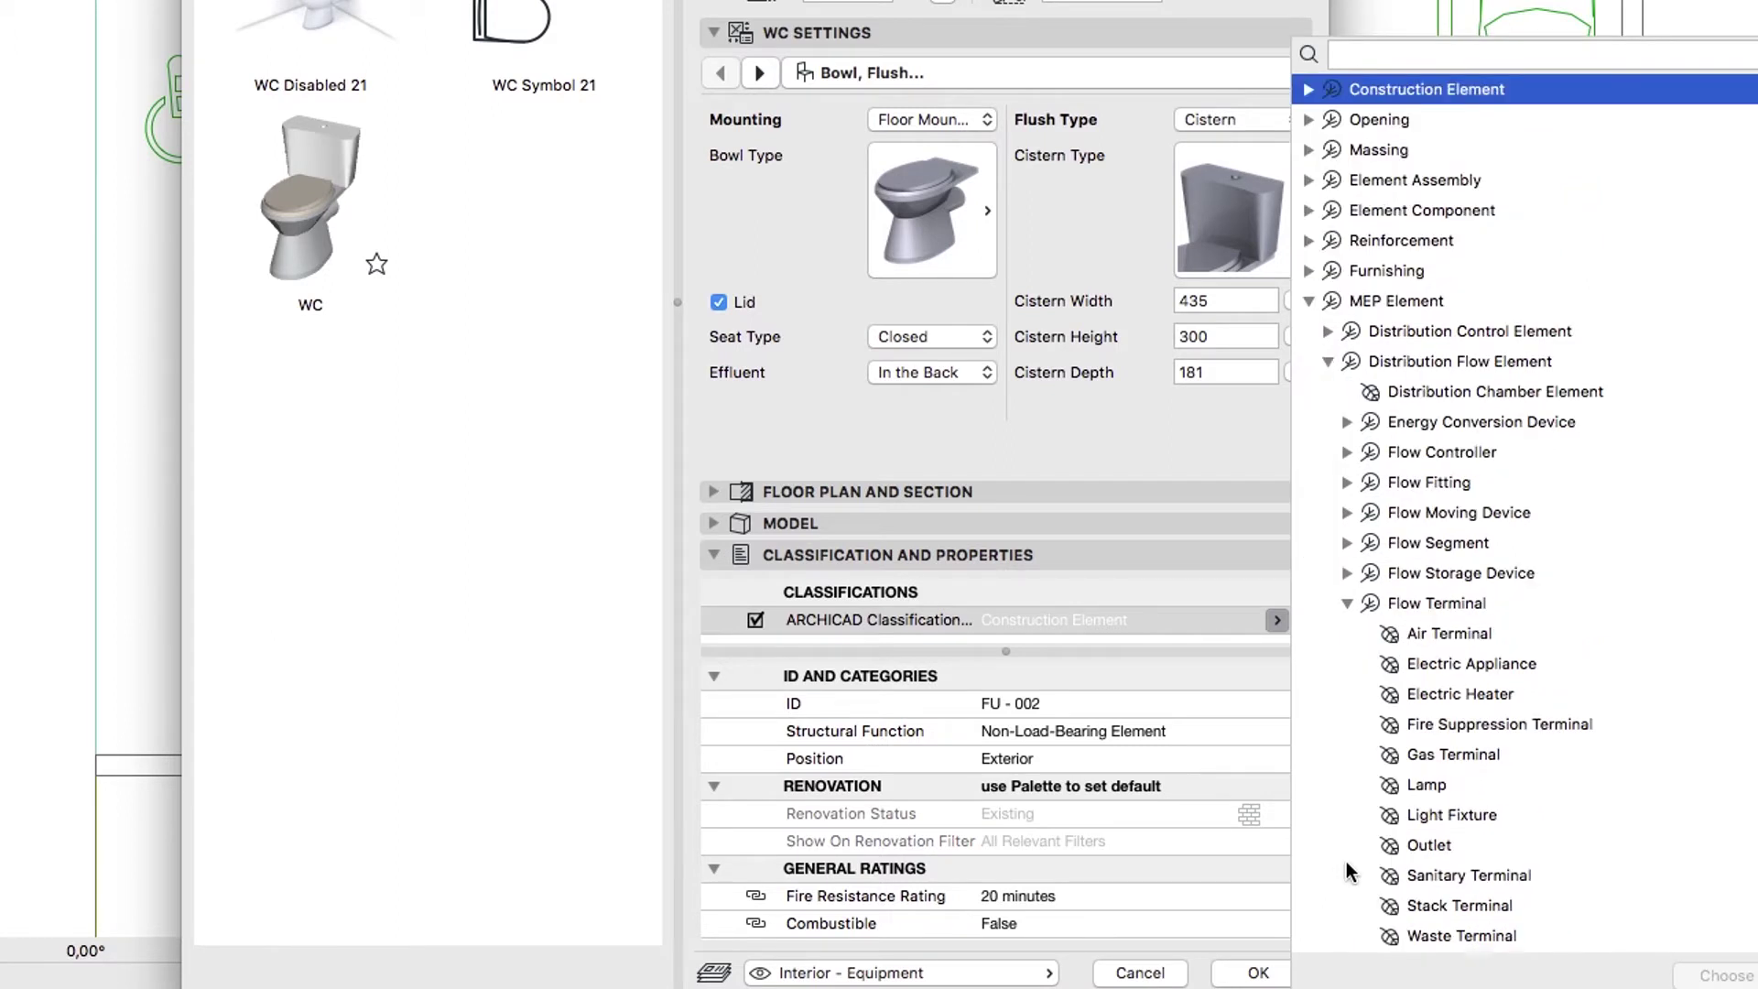
pyautogui.doubleClick(1388, 875)
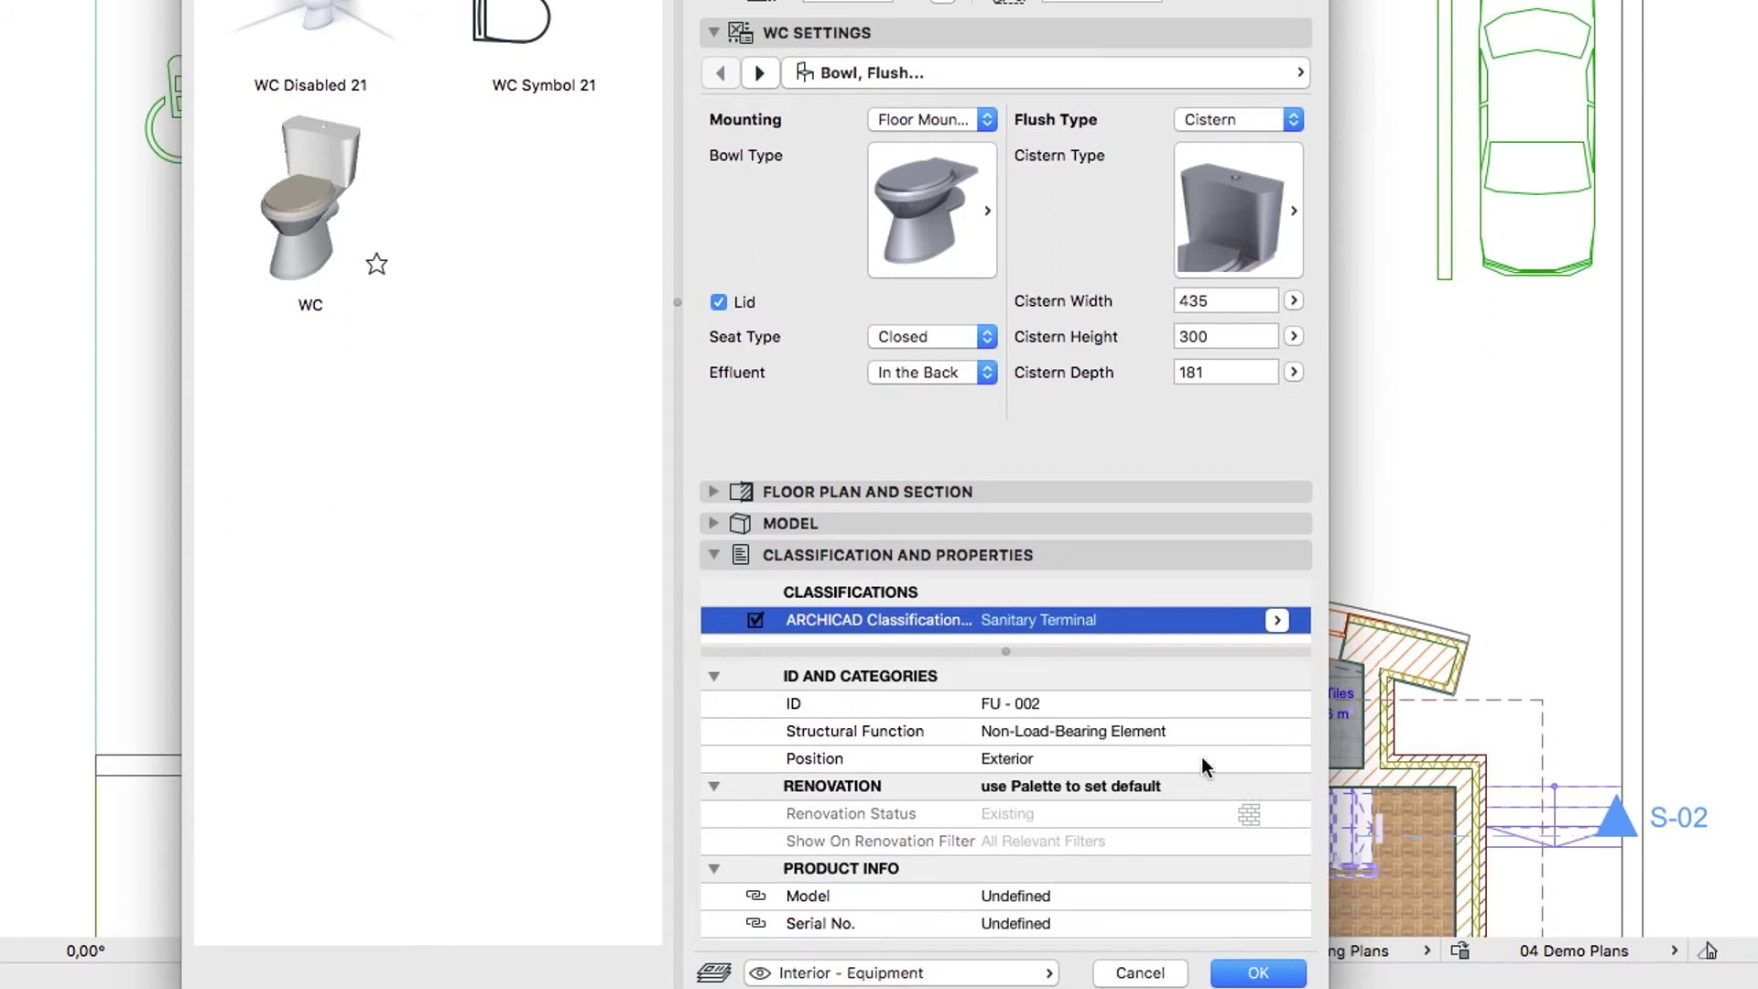
# Step: Set the WC's Position property to Interior
pyautogui.click(1179, 733)
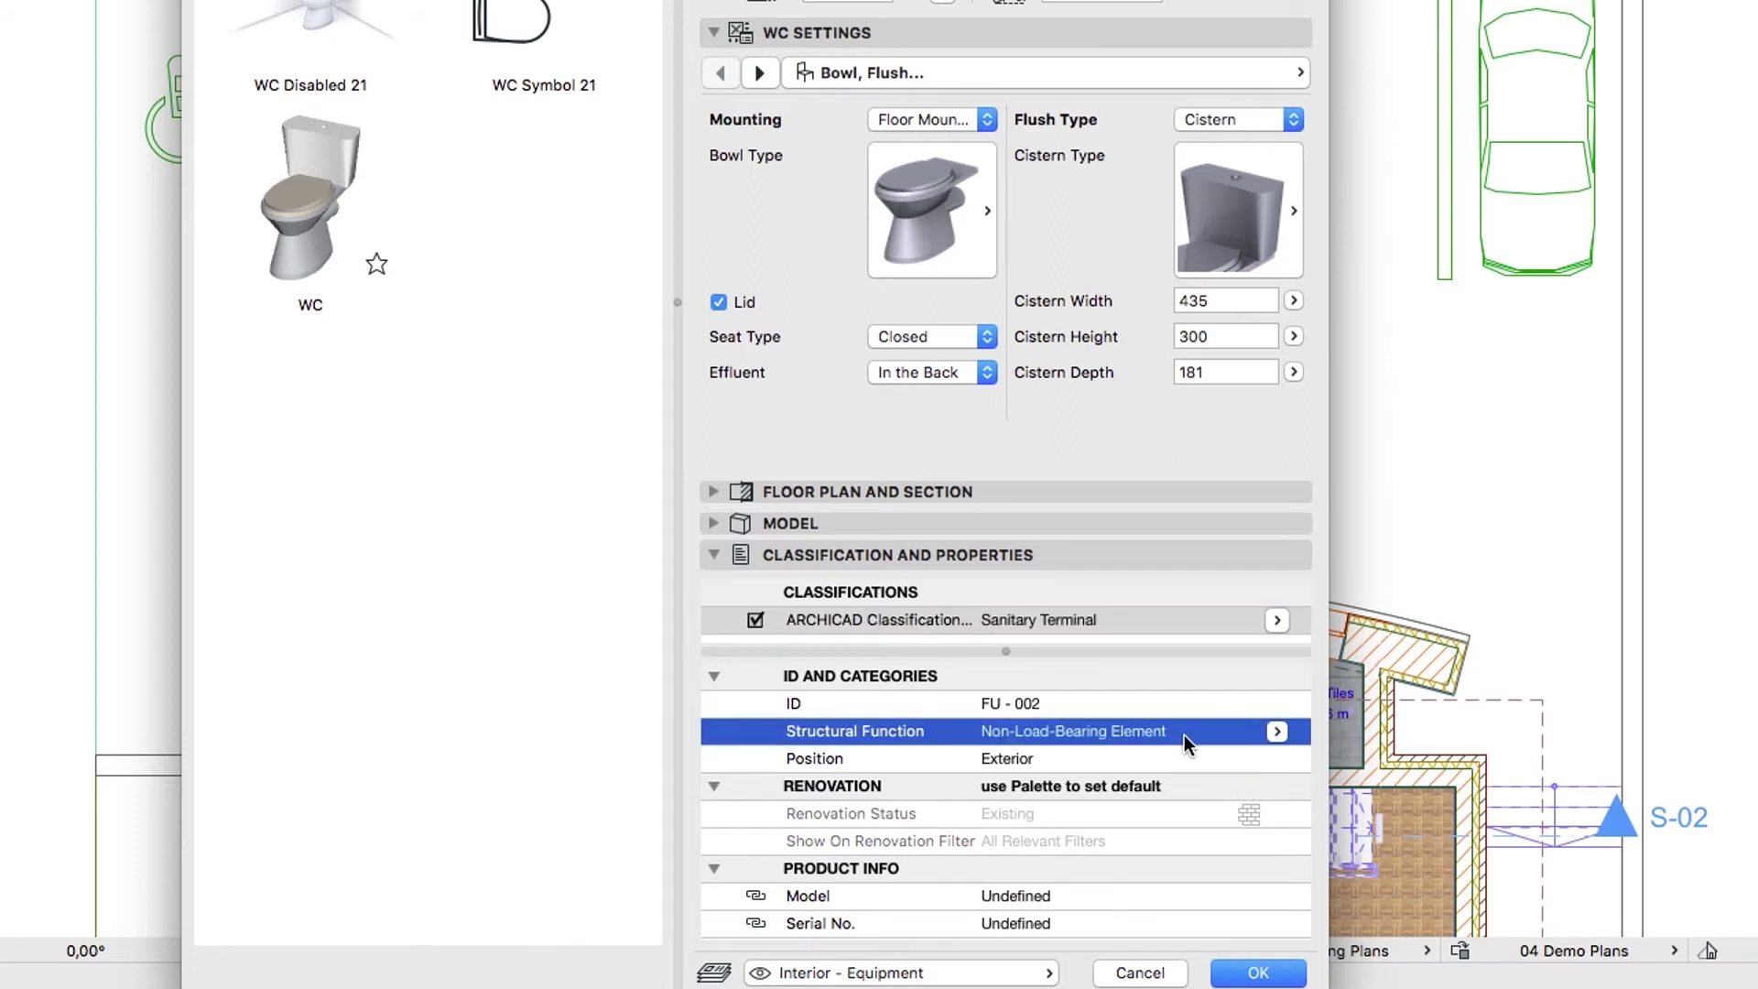
pyautogui.click(1275, 760)
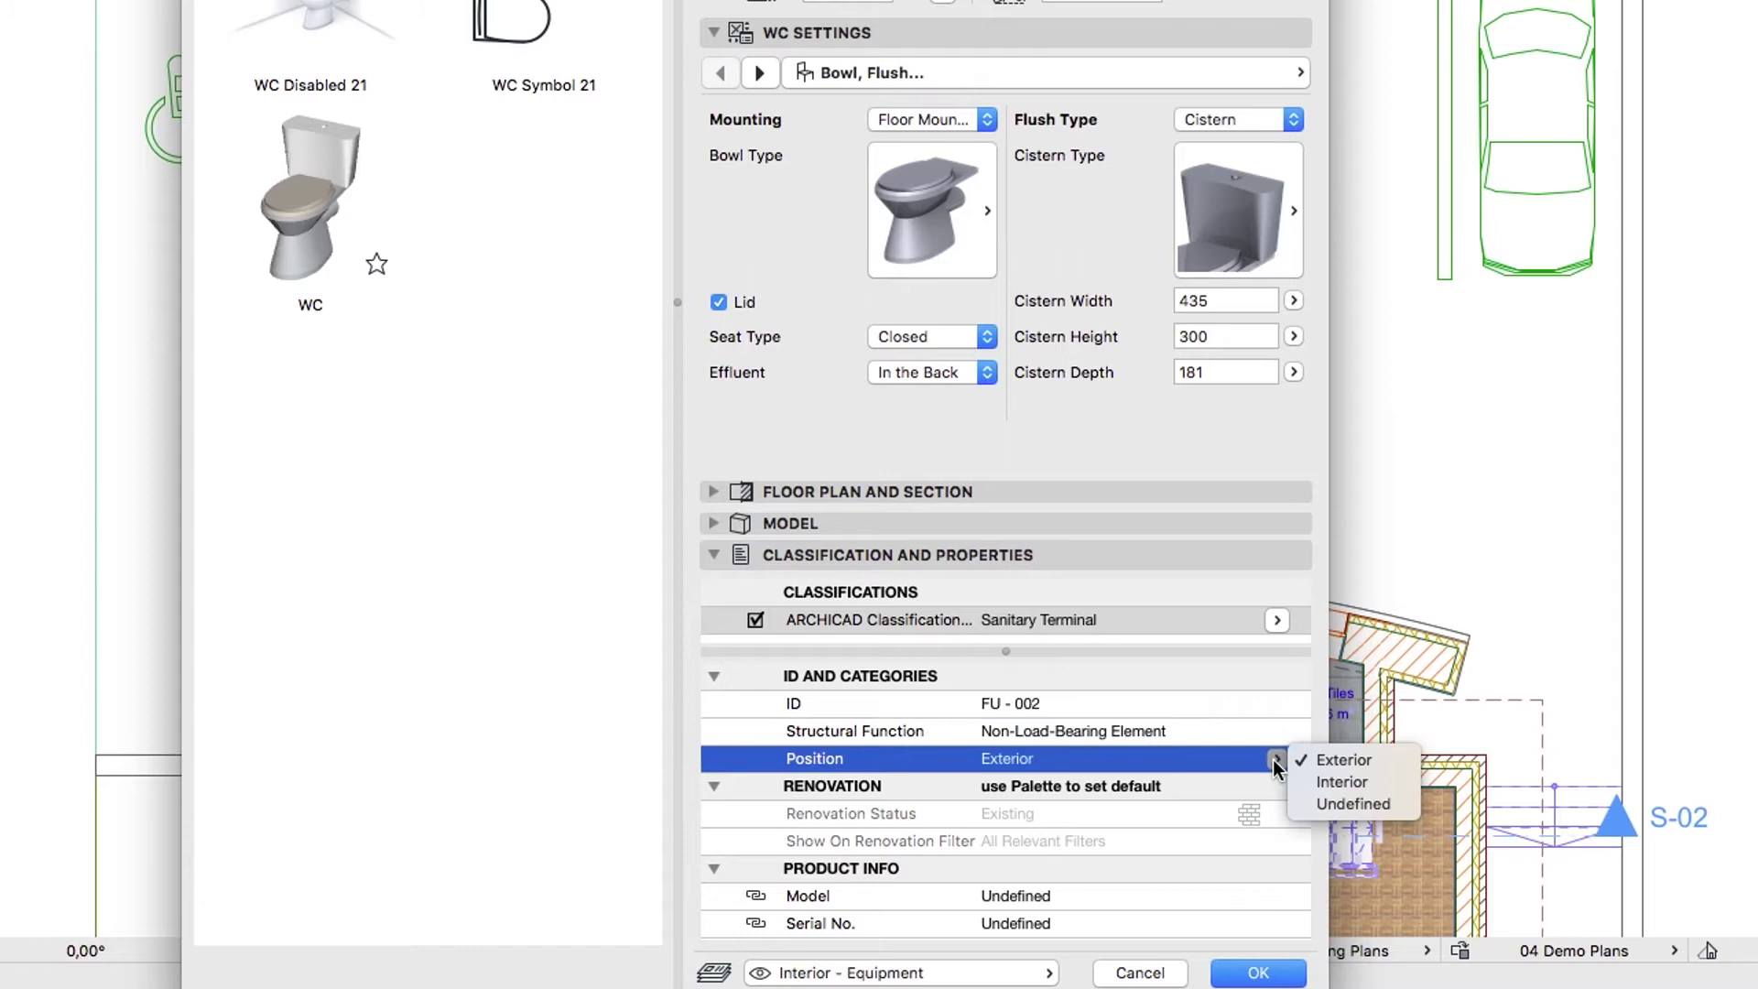
pyautogui.click(1298, 781)
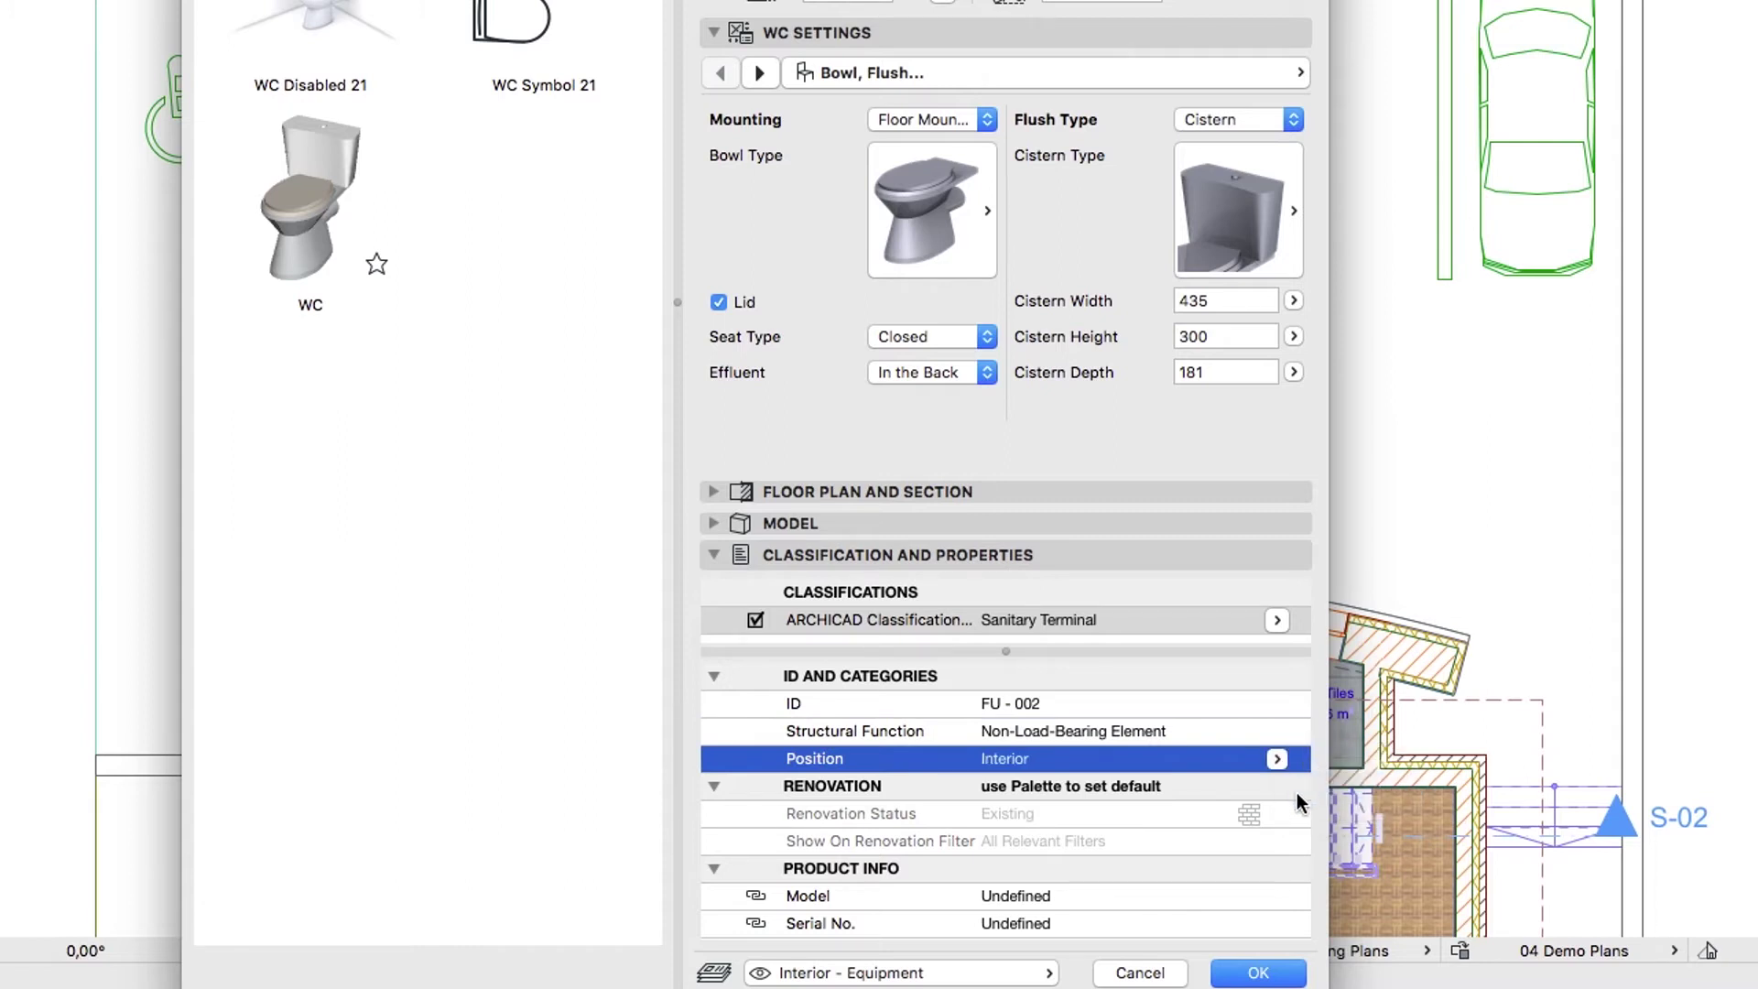
# Step: Apply the WC settings and use Between Intersection Points snapping to place it in the WC room
pyautogui.click(1268, 971)
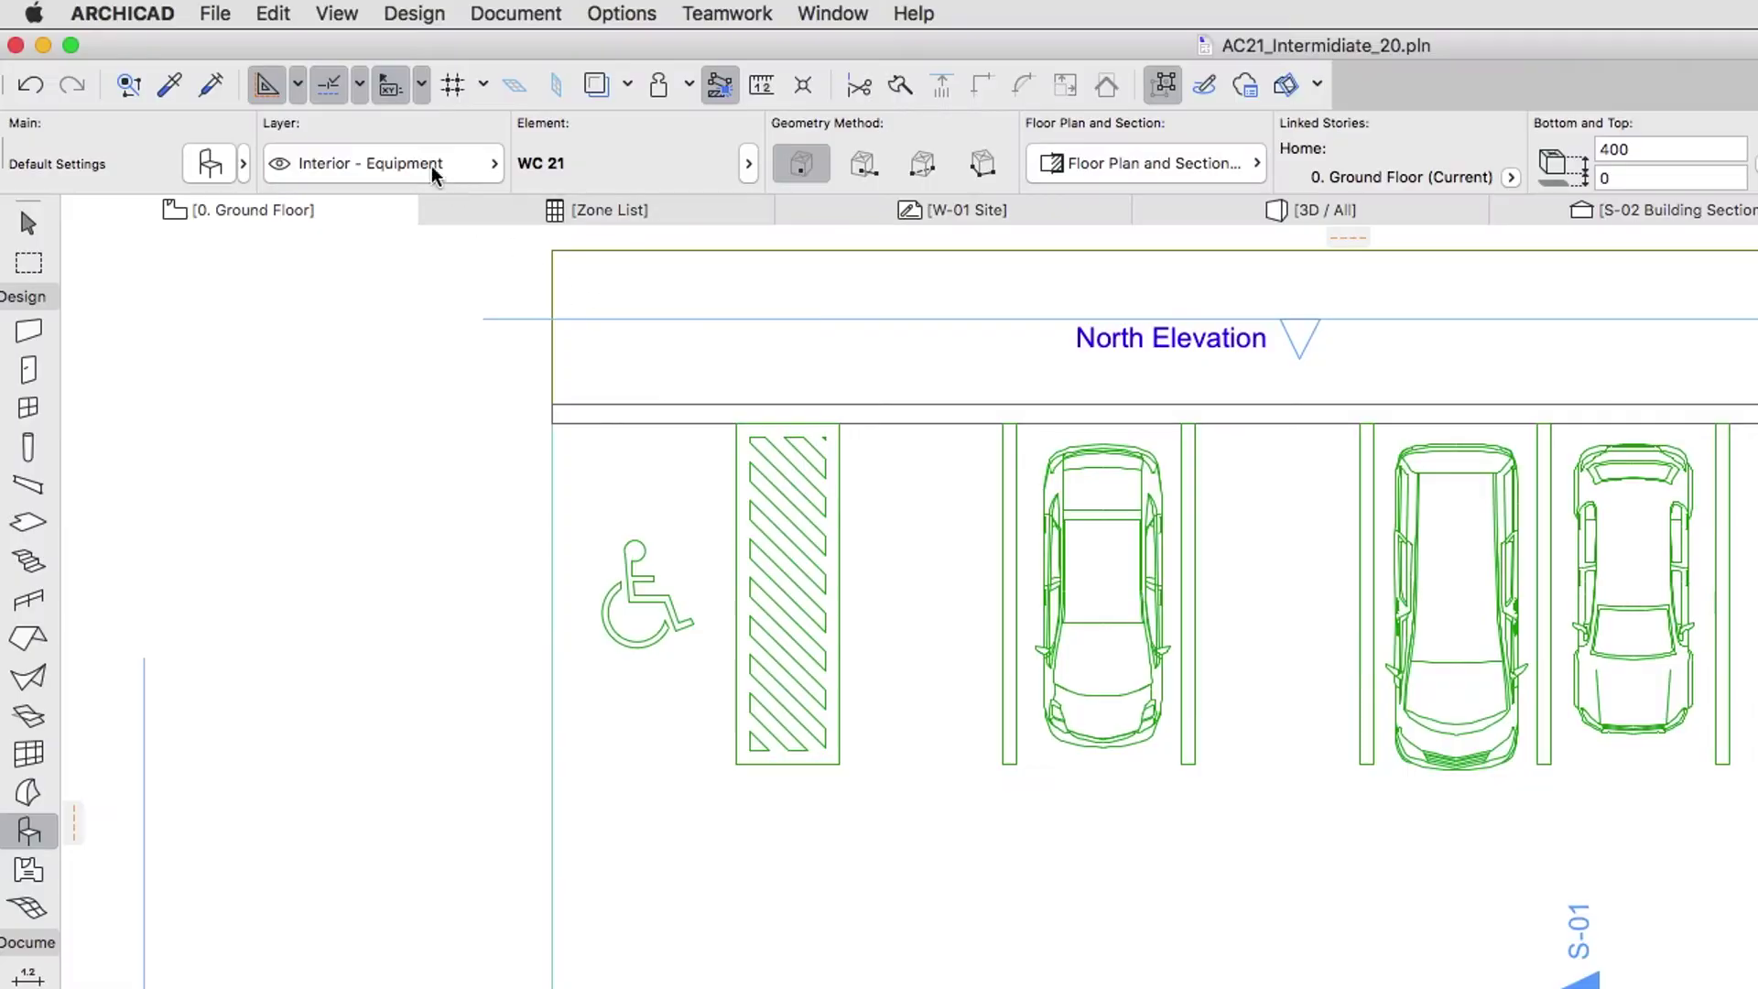
pyautogui.click(360, 90)
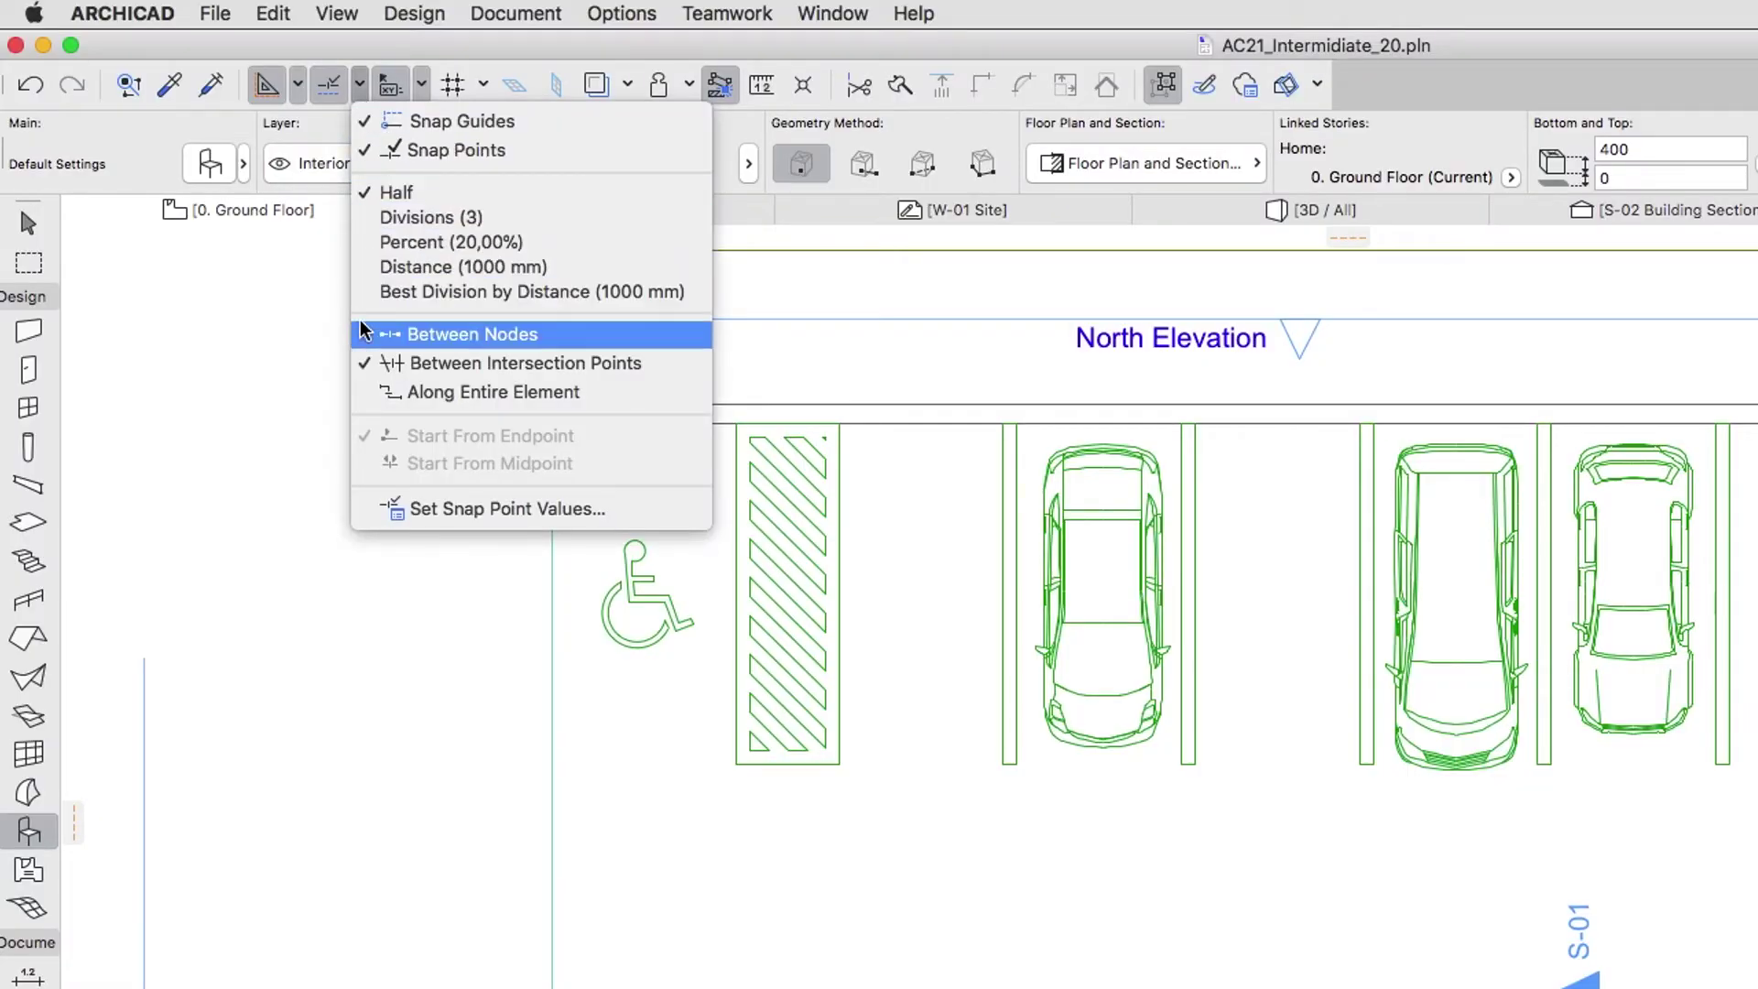
pyautogui.click(665, 363)
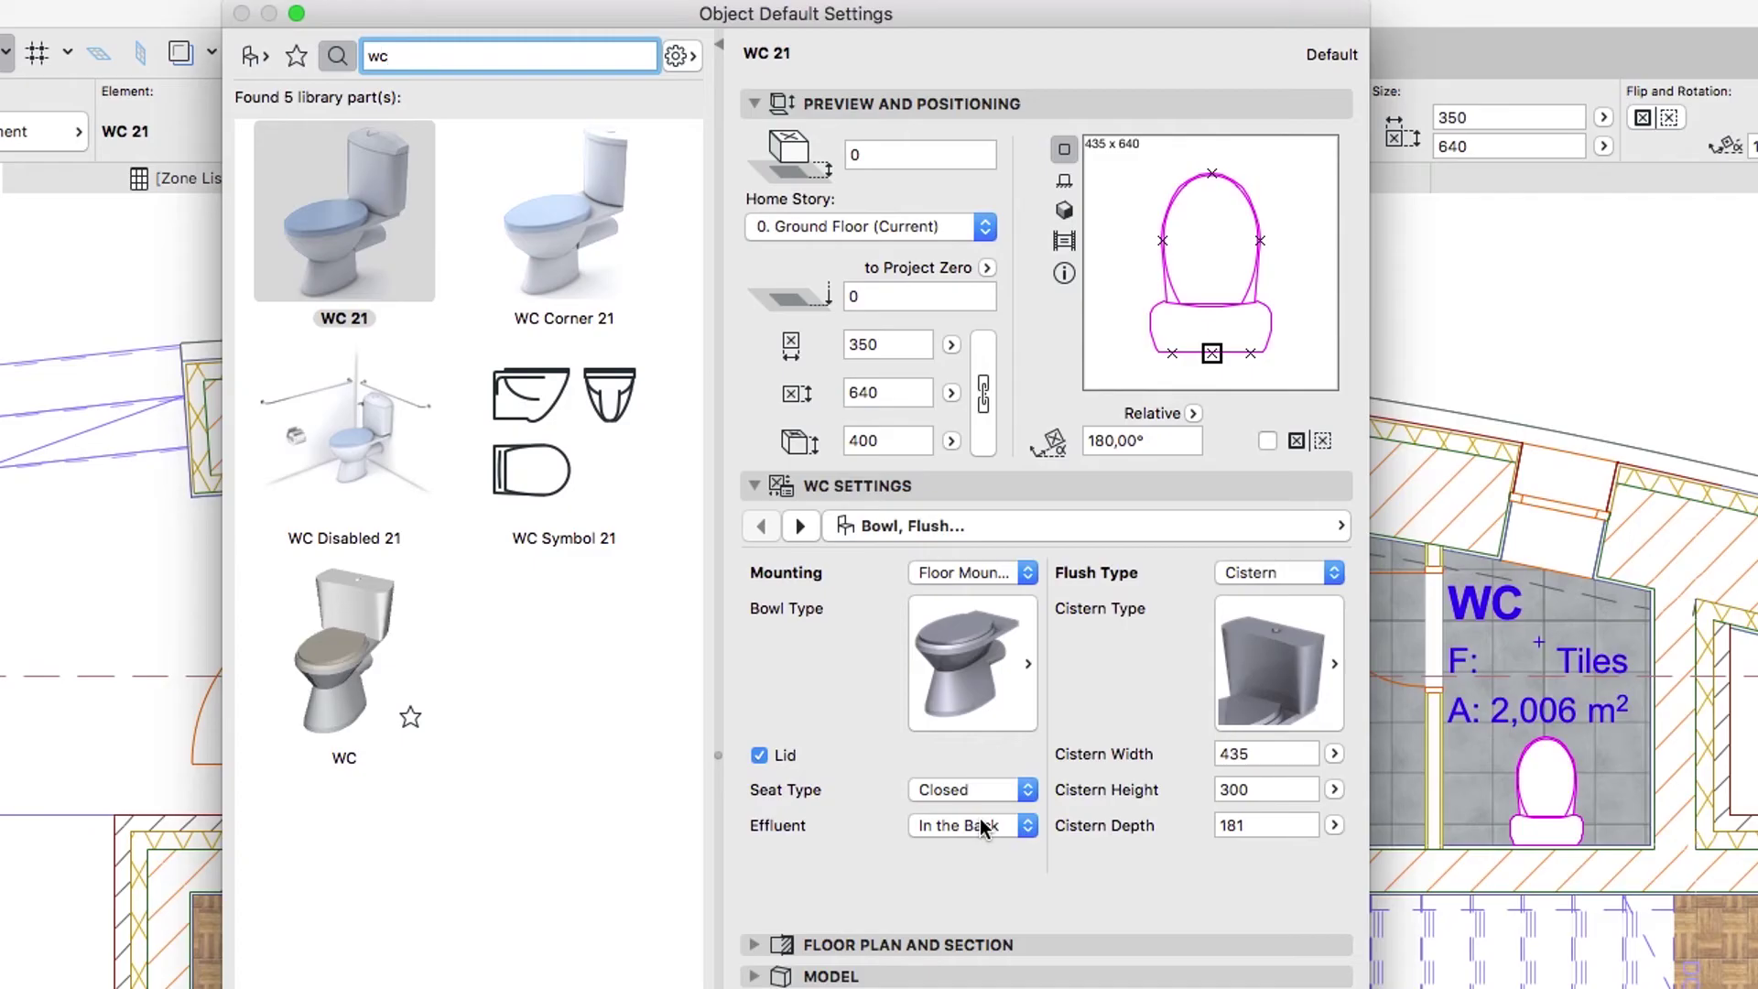
# Step: Choose Multi-Basin Counter 21 with rectangular basins and an overall width of 2250 mm
pyautogui.press('BackSpace')
pyautogui.press('BackSpace')
pyautogui.write('ba')
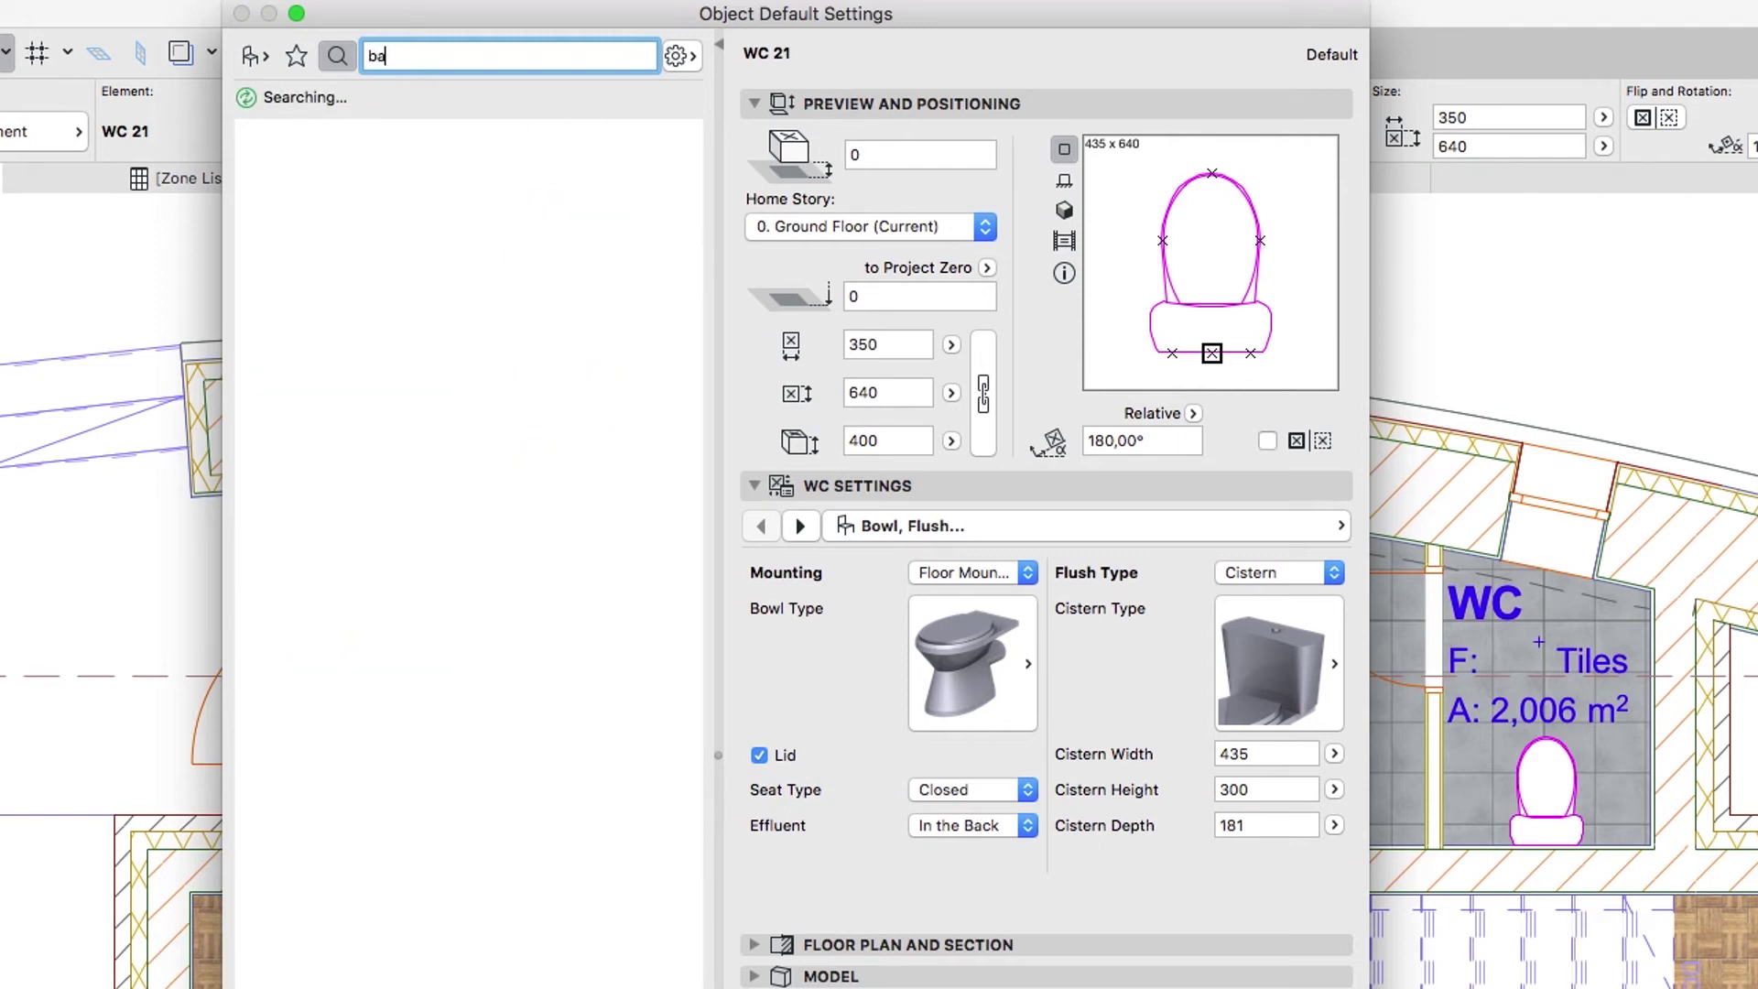
pyautogui.write('sin')
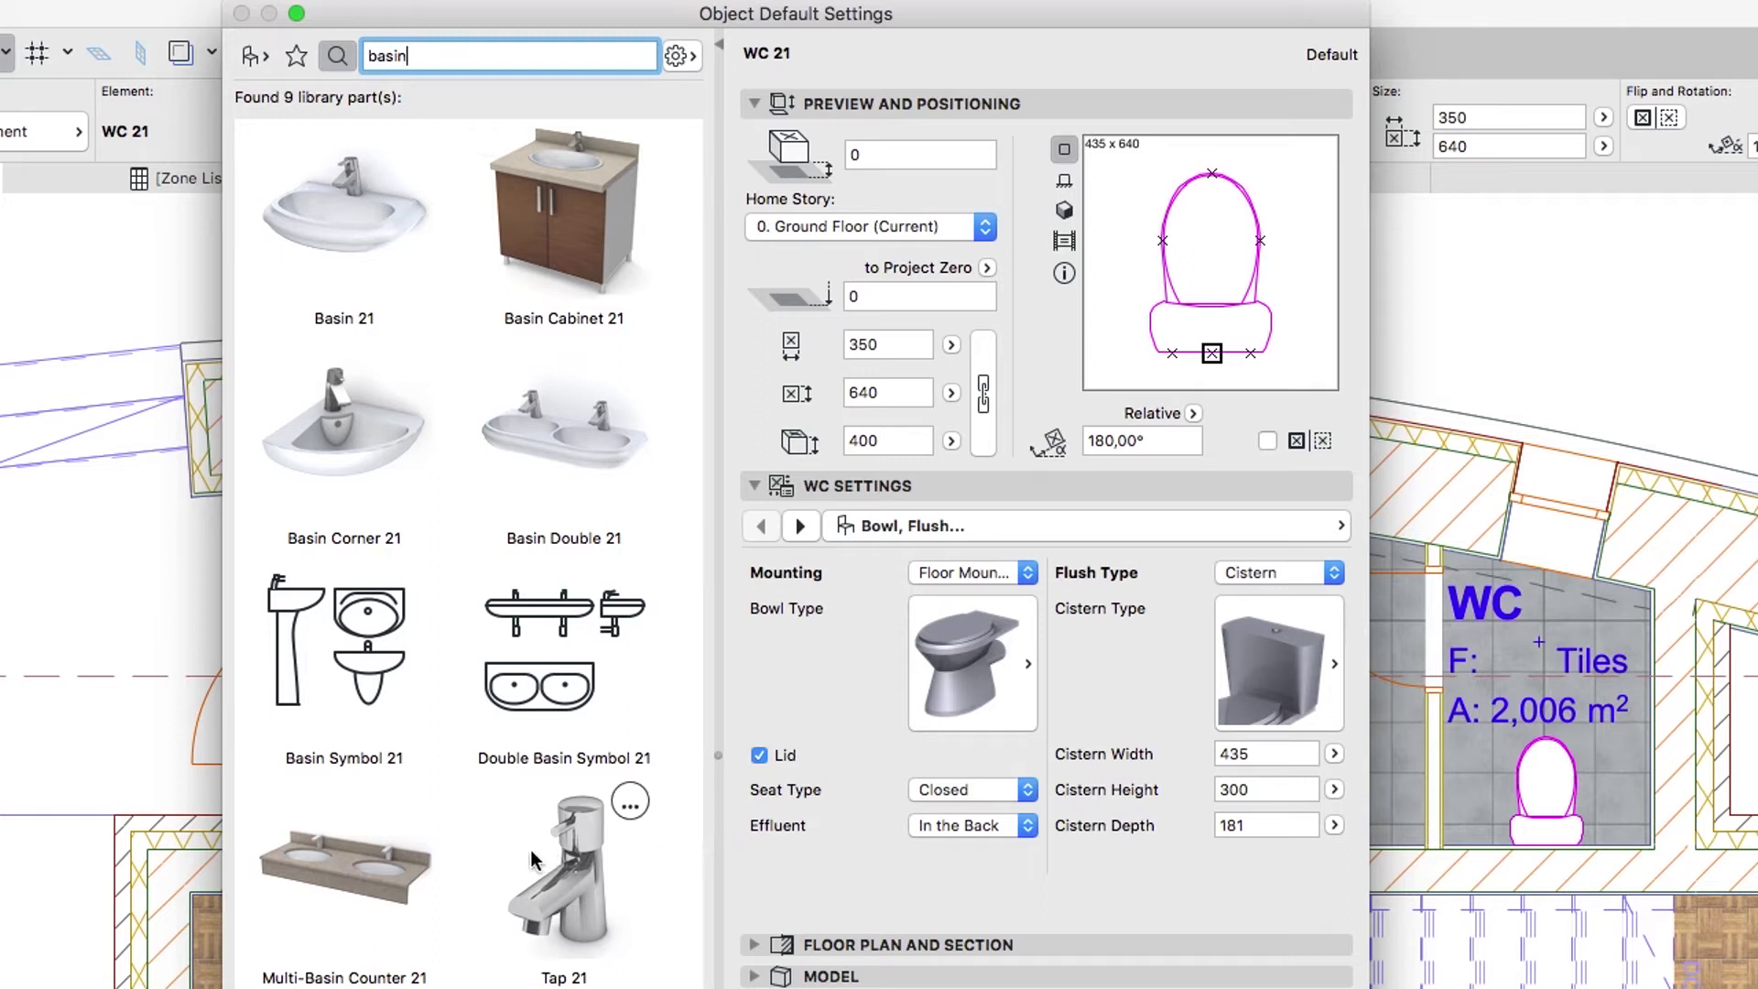
pyautogui.click(406, 861)
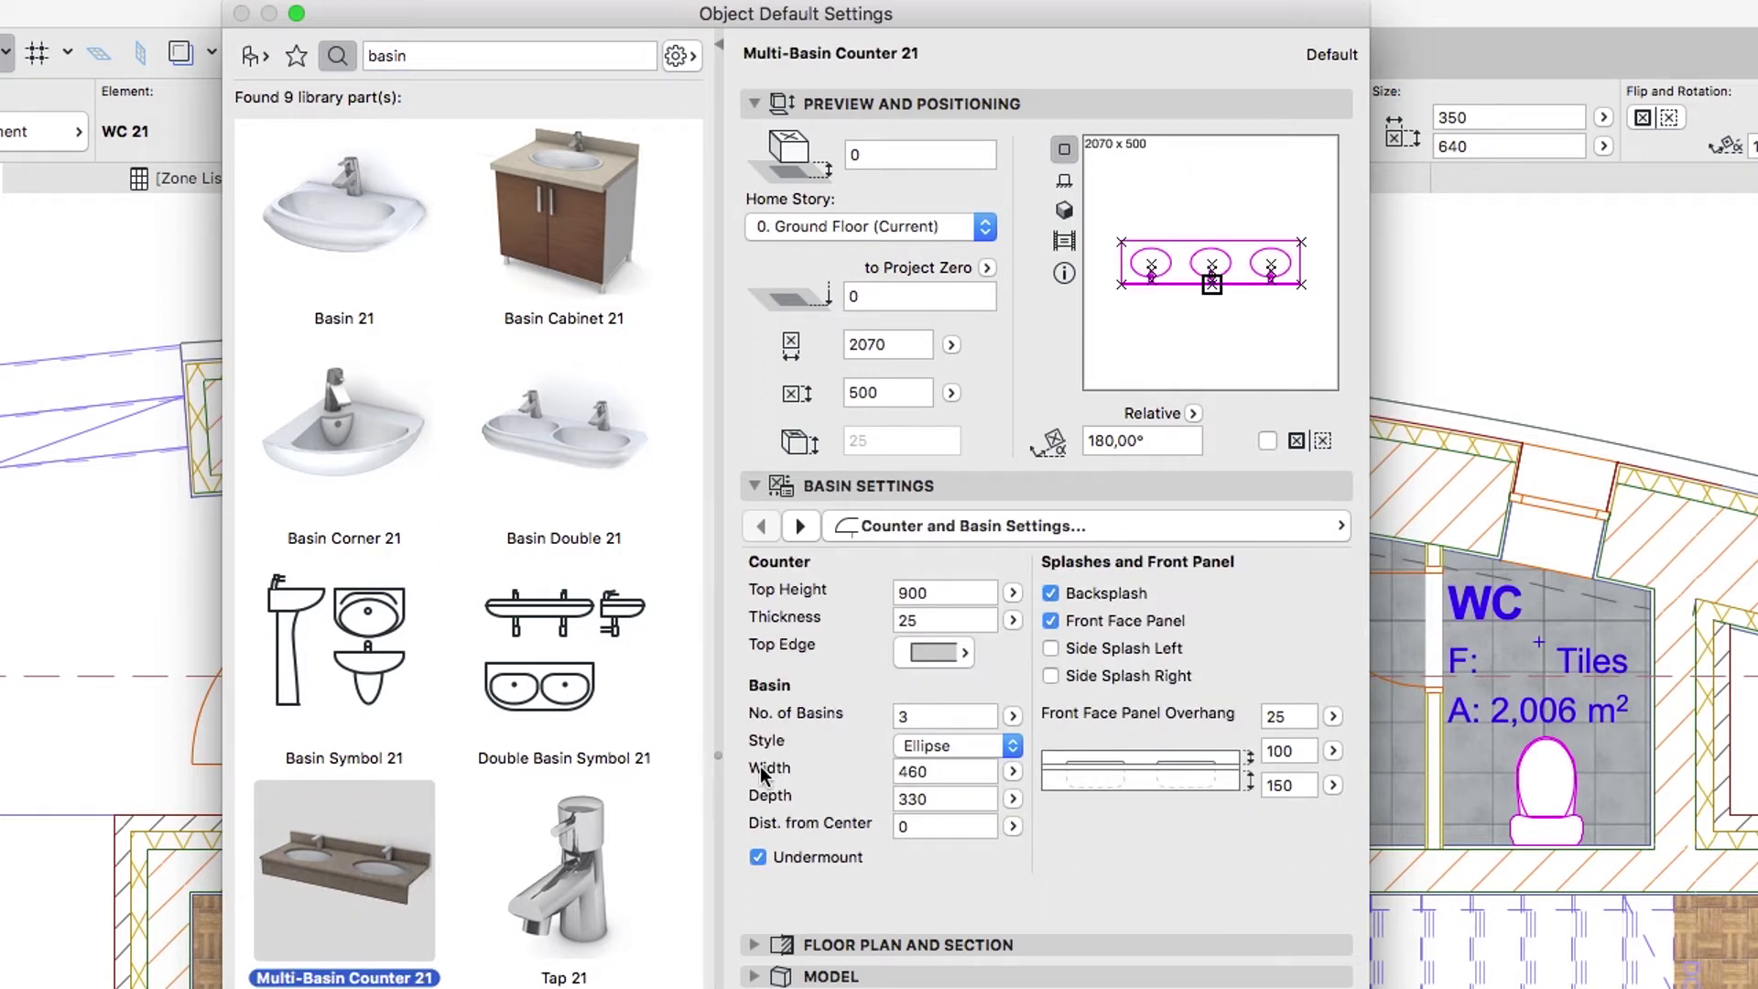
pyautogui.click(913, 713)
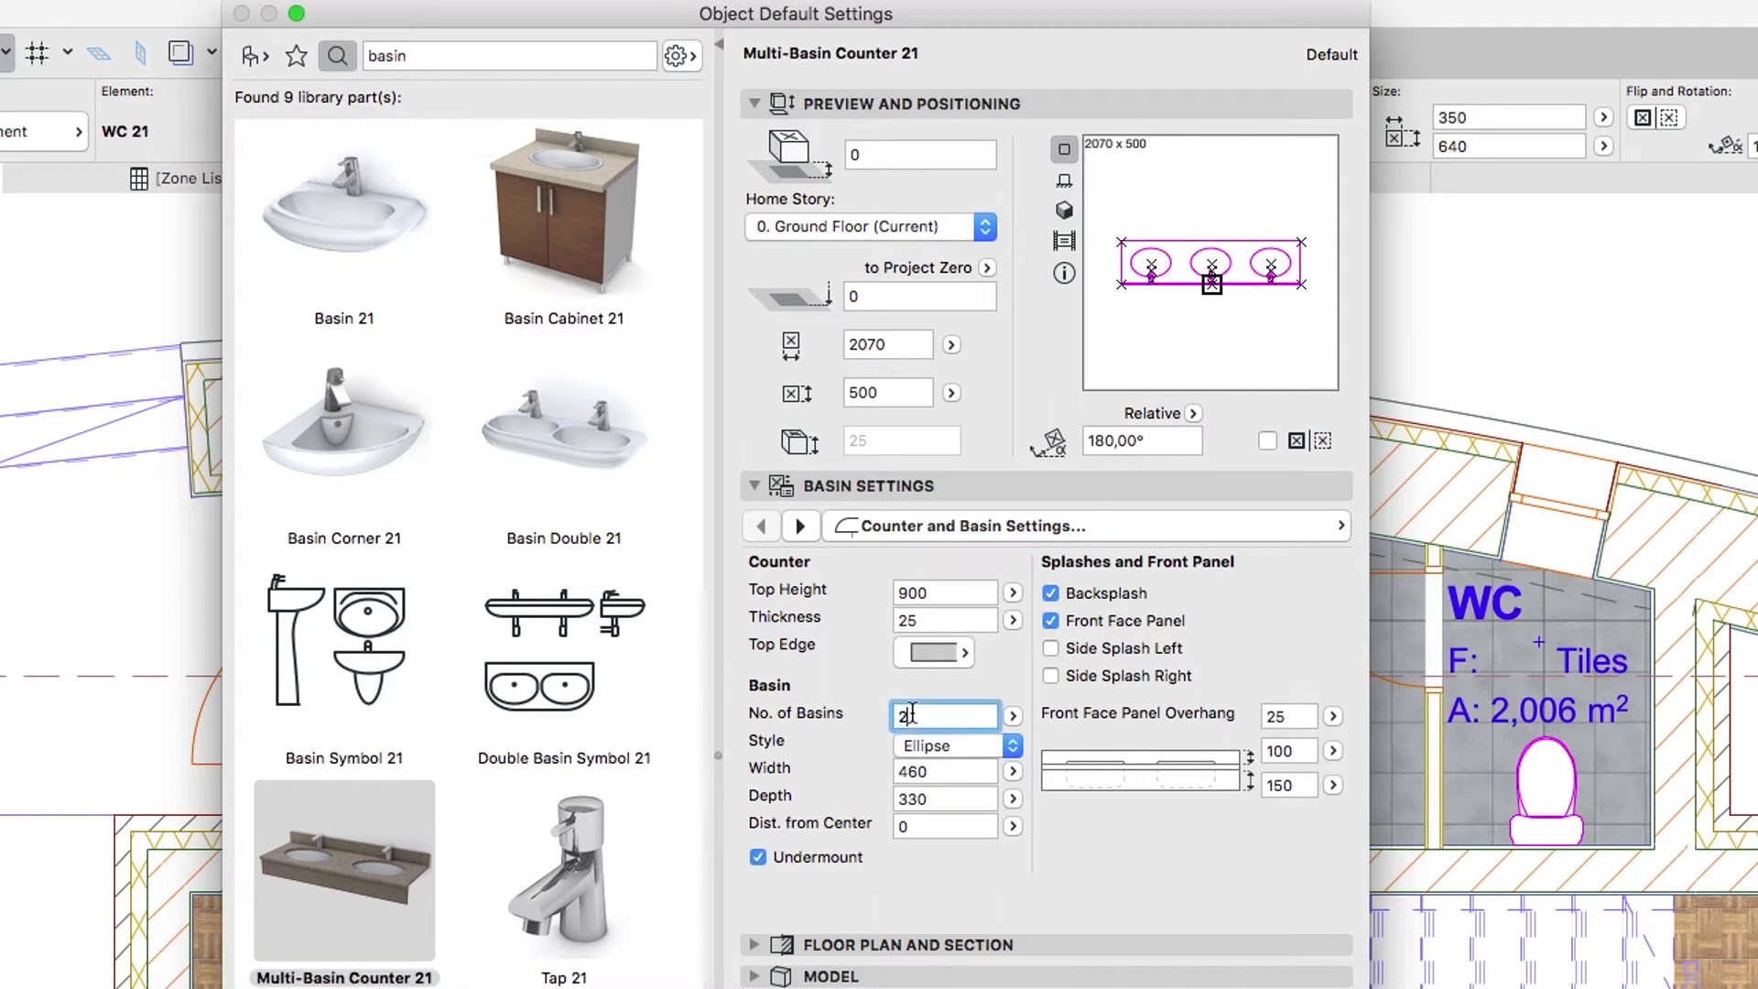
pyautogui.click(926, 746)
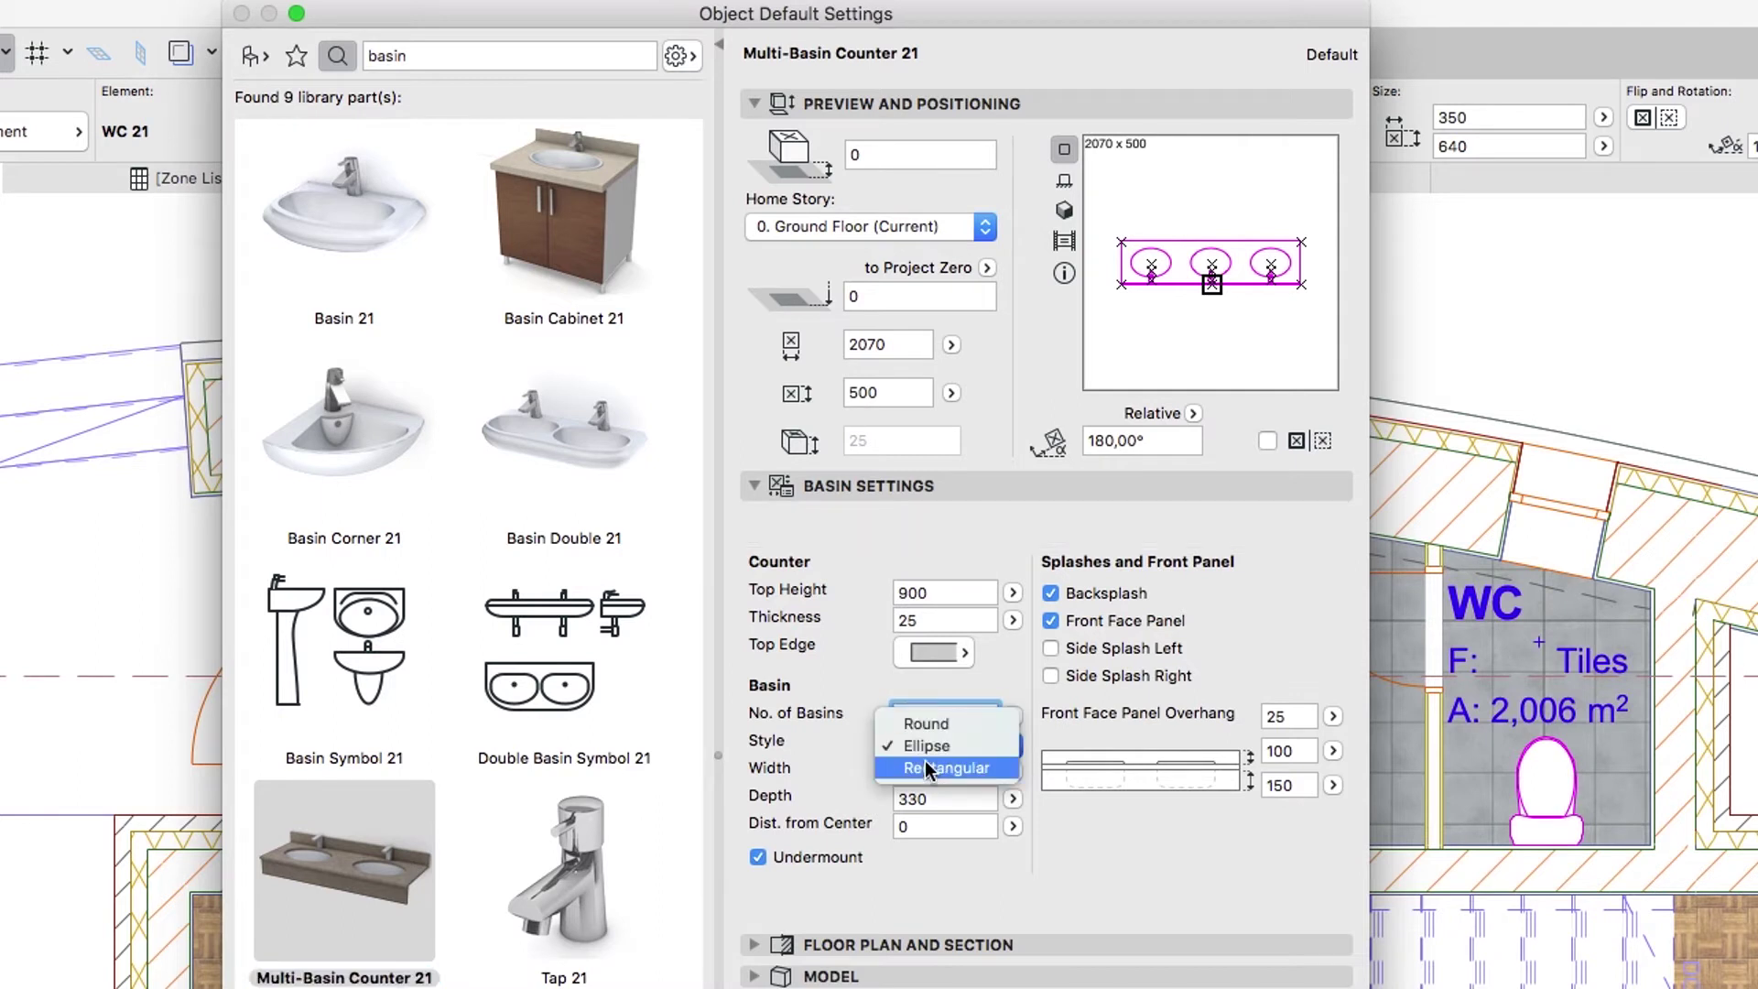
pyautogui.click(925, 768)
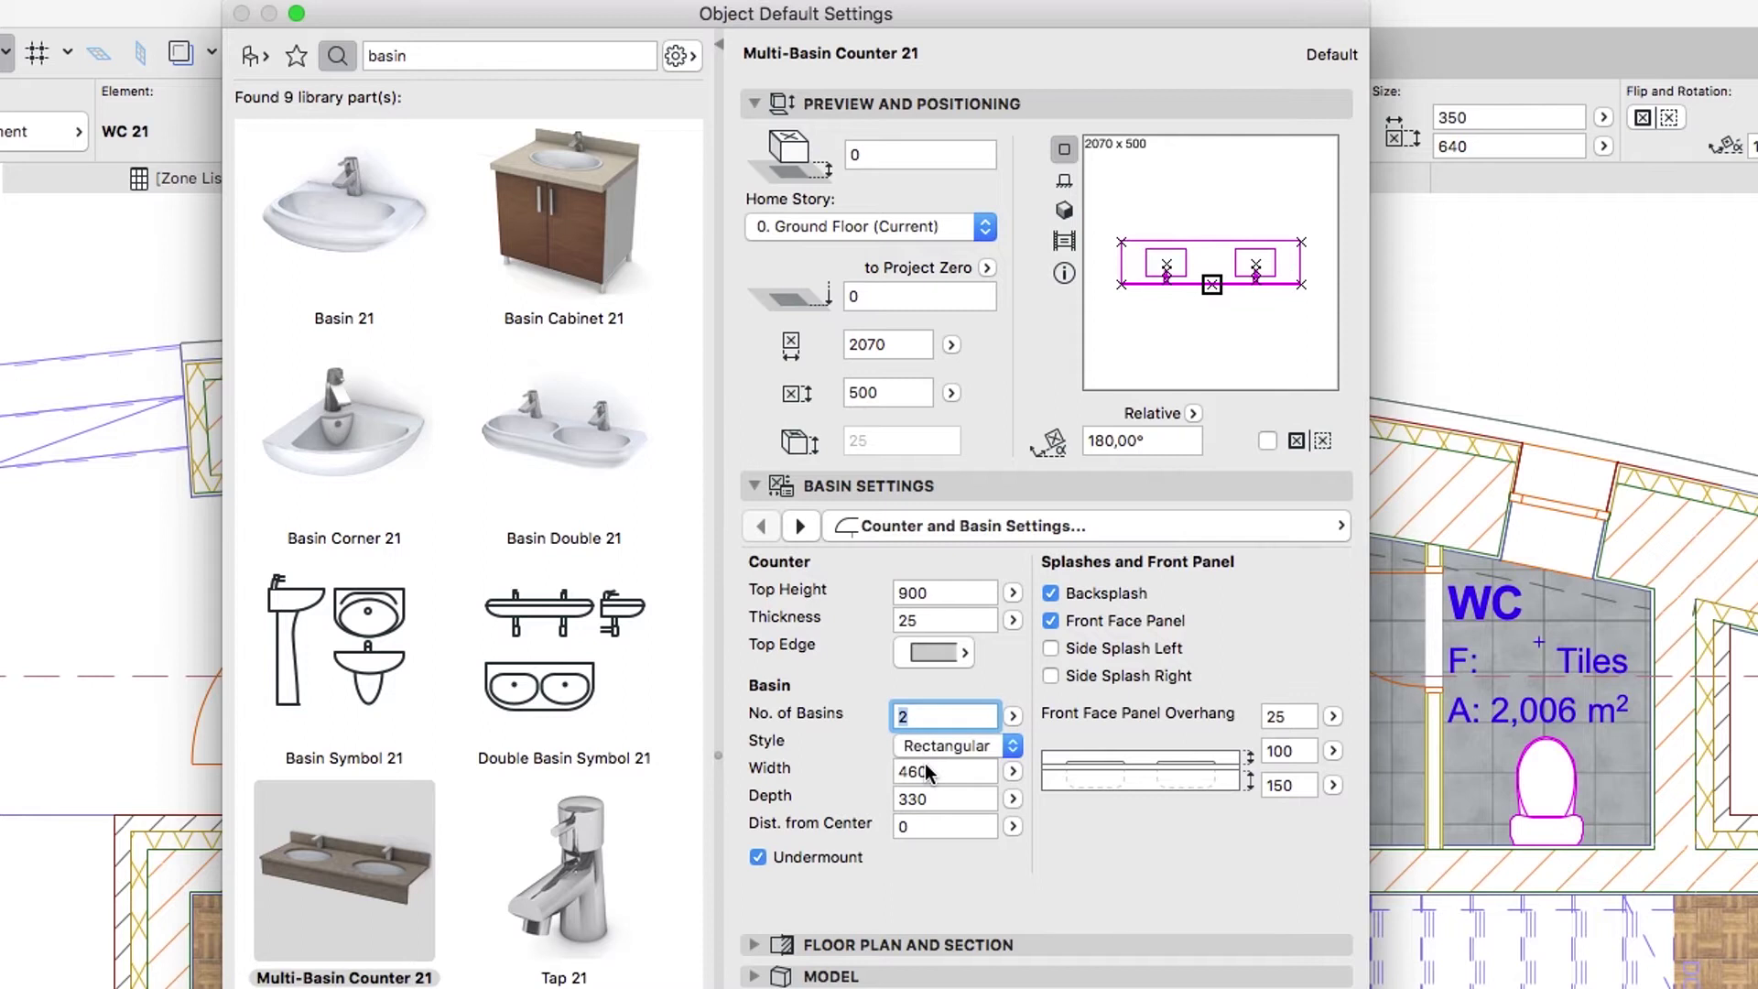
pyautogui.click(898, 351)
pyautogui.write('225')
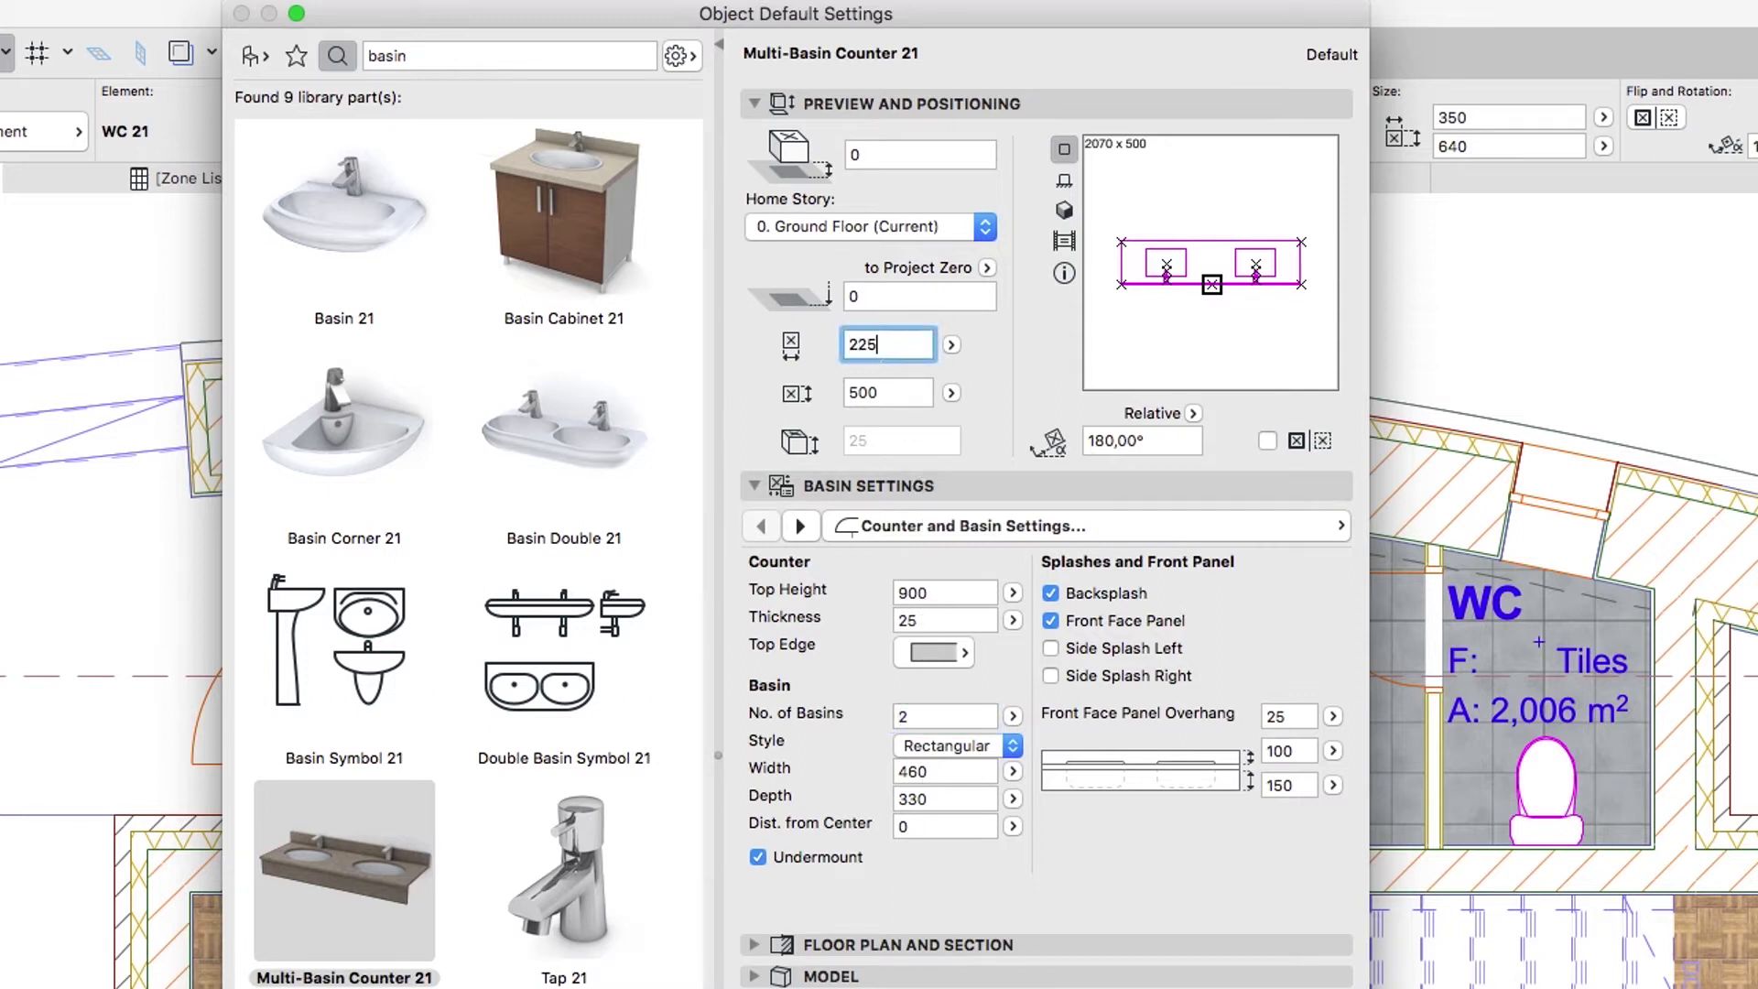
pyautogui.write('0')
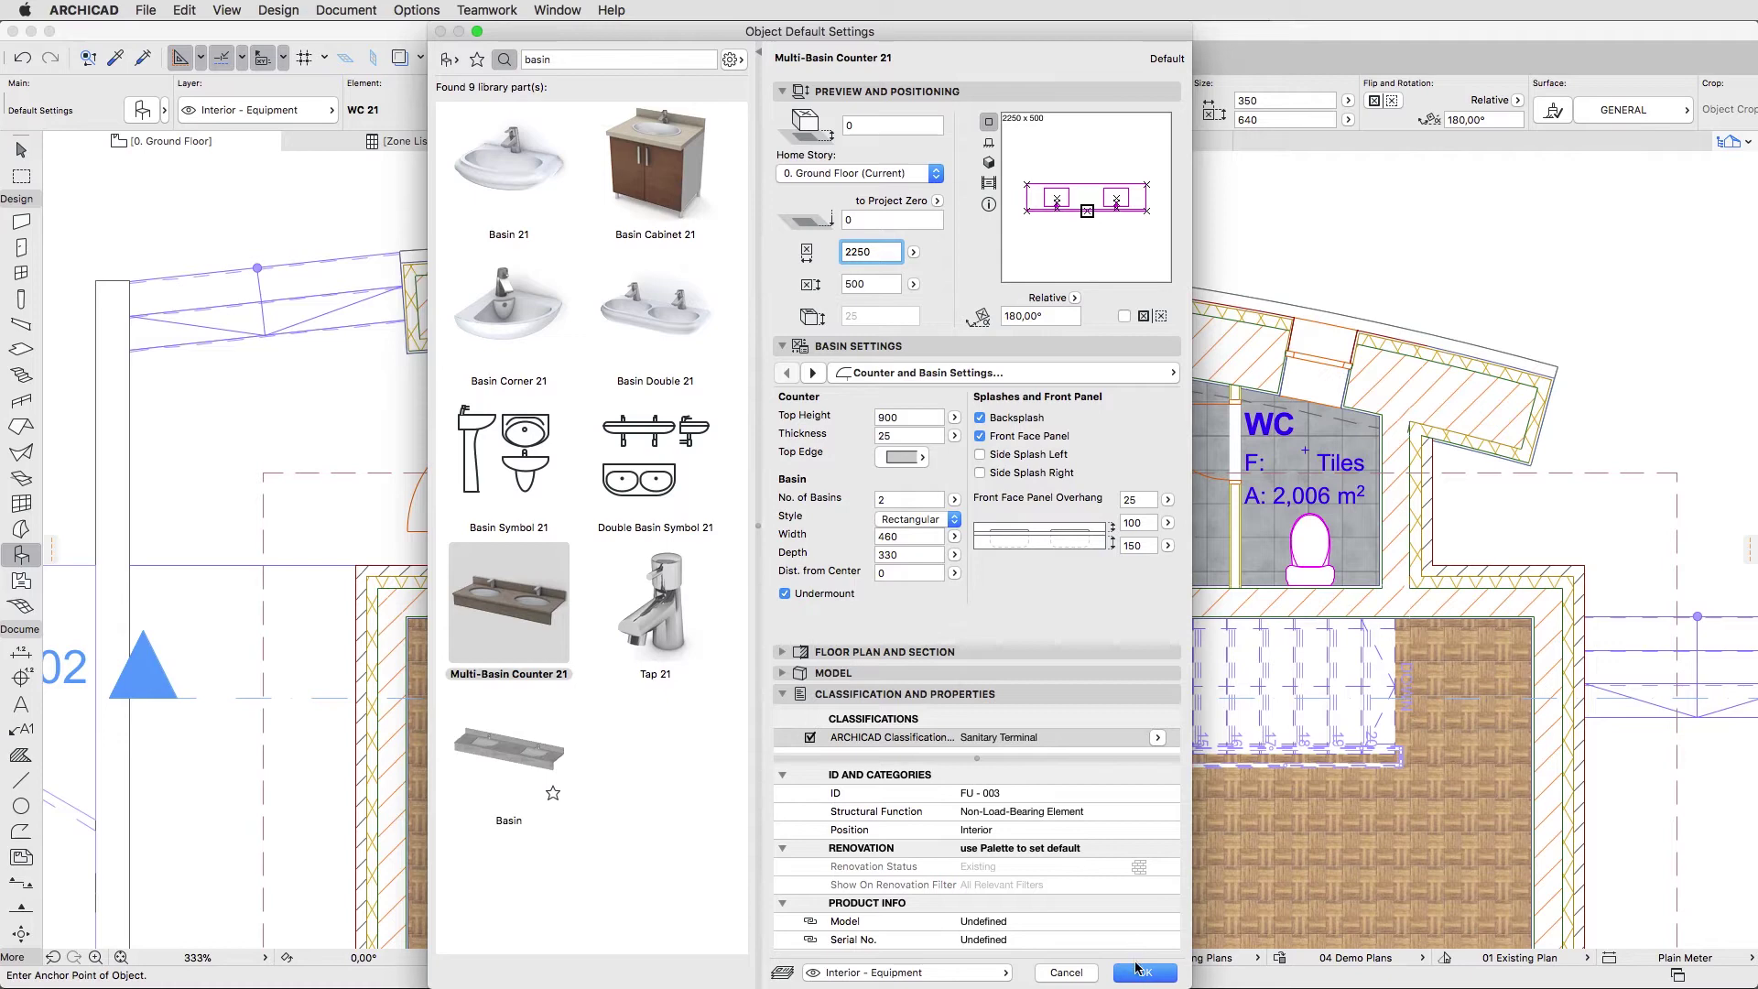
# Step: Place the basin counter along the Washroom's bottom wall
pyautogui.click(1144, 973)
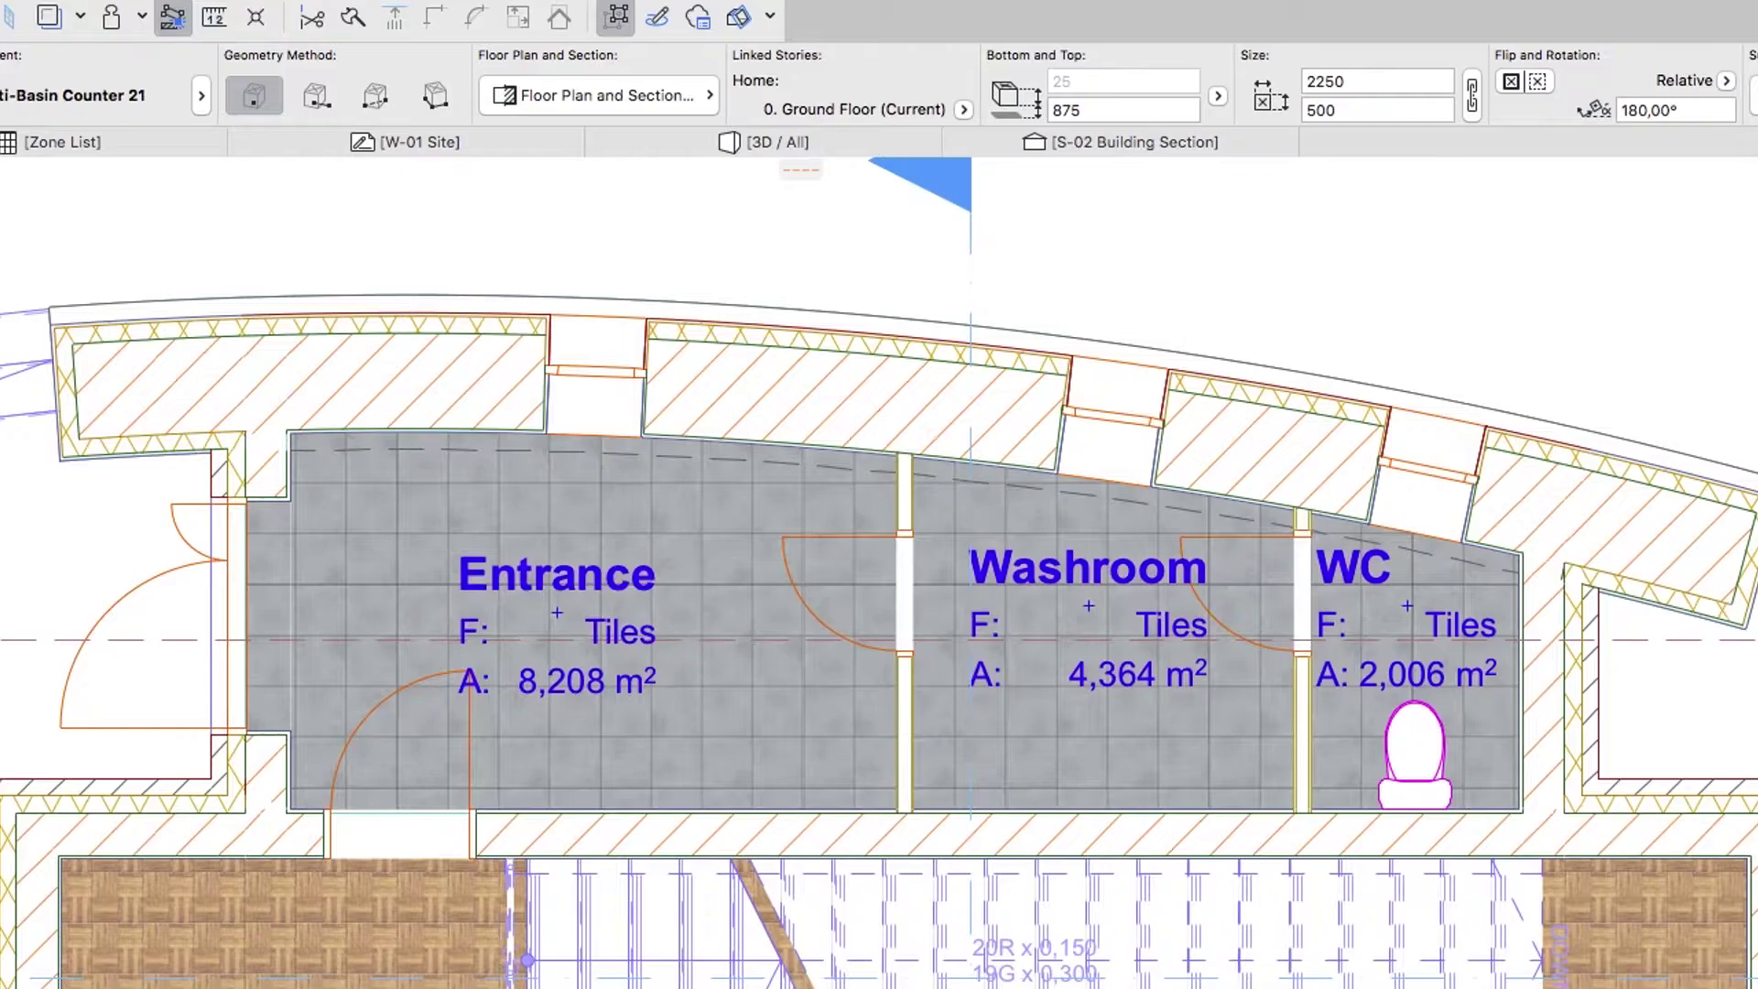
pyautogui.click(1110, 808)
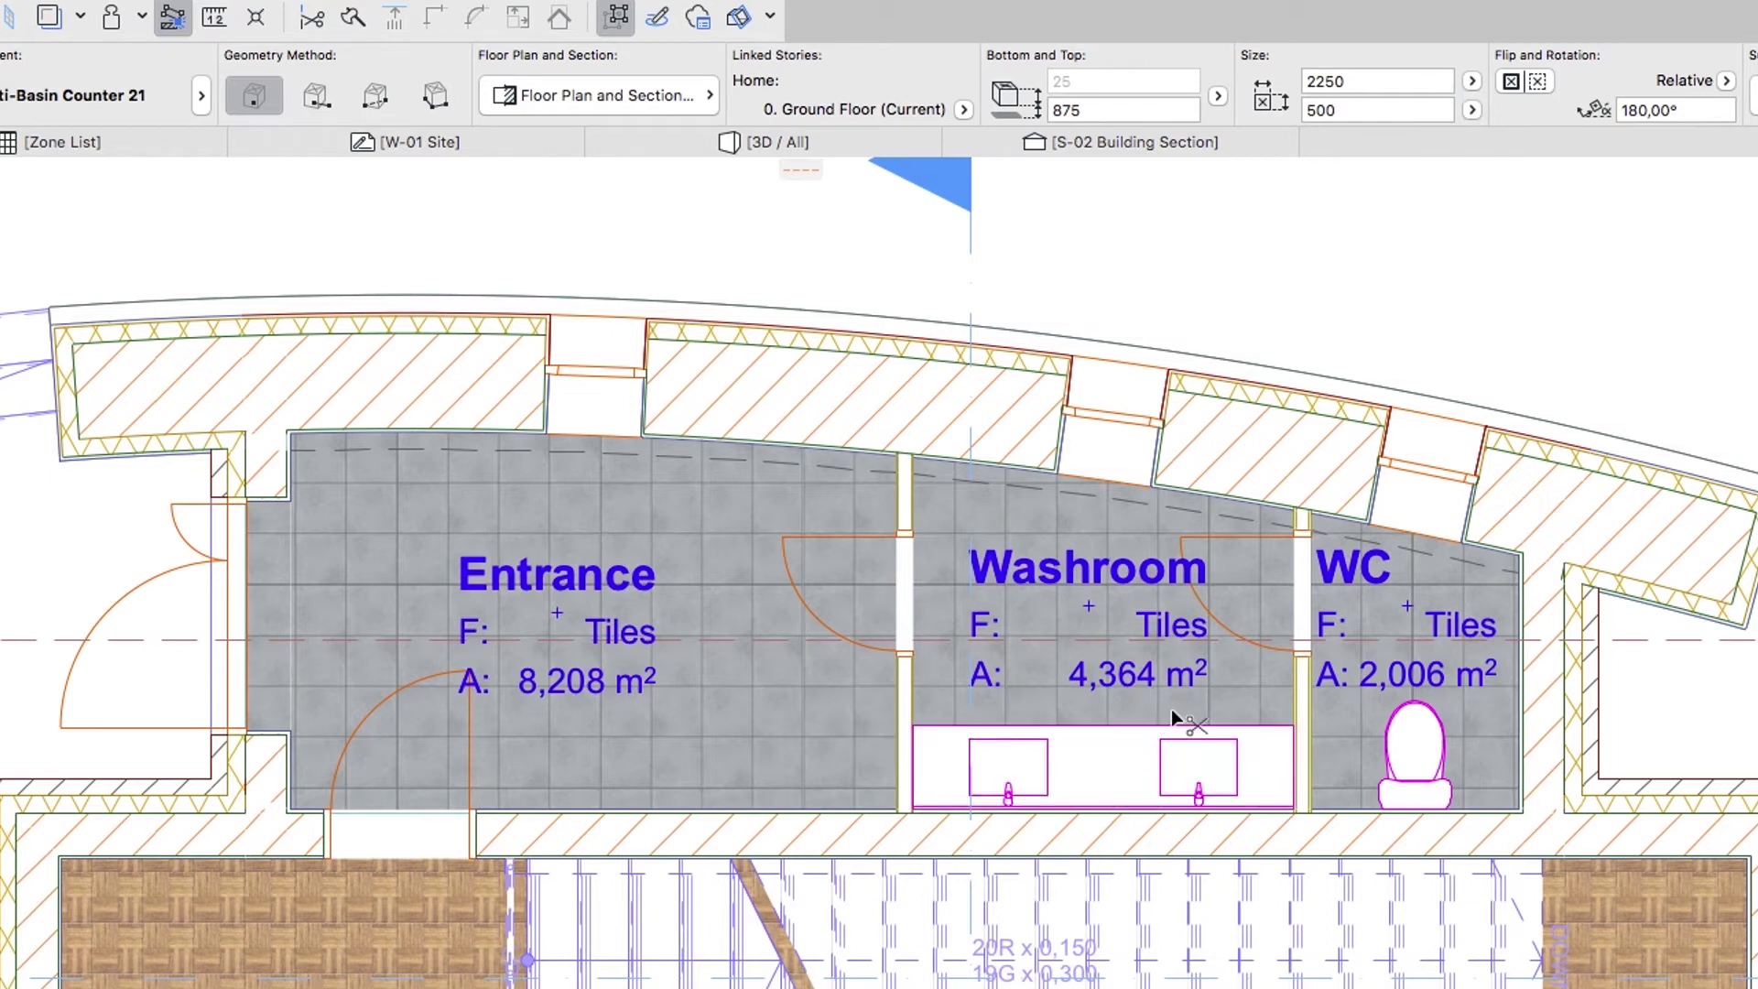
pyautogui.press('super+t')
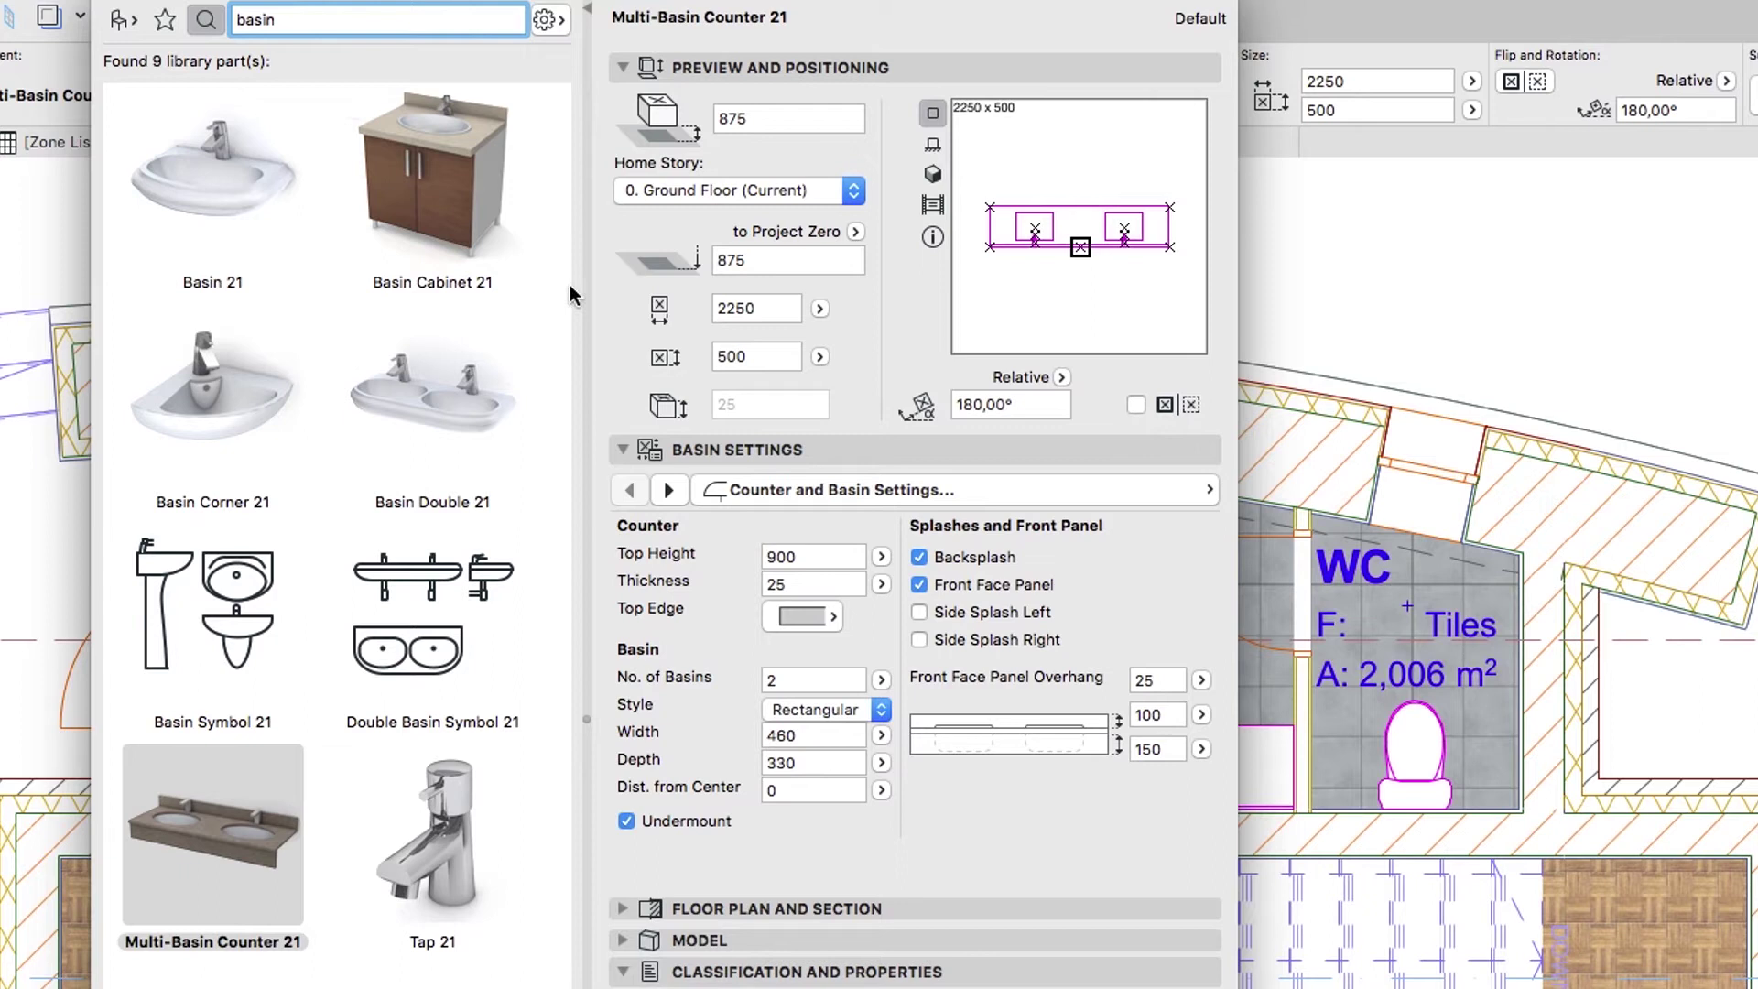
# Step: Select the Piano 21 grand piano and set its elevation to 0
pyautogui.doubleClick(270, 22)
pyautogui.write('piano')
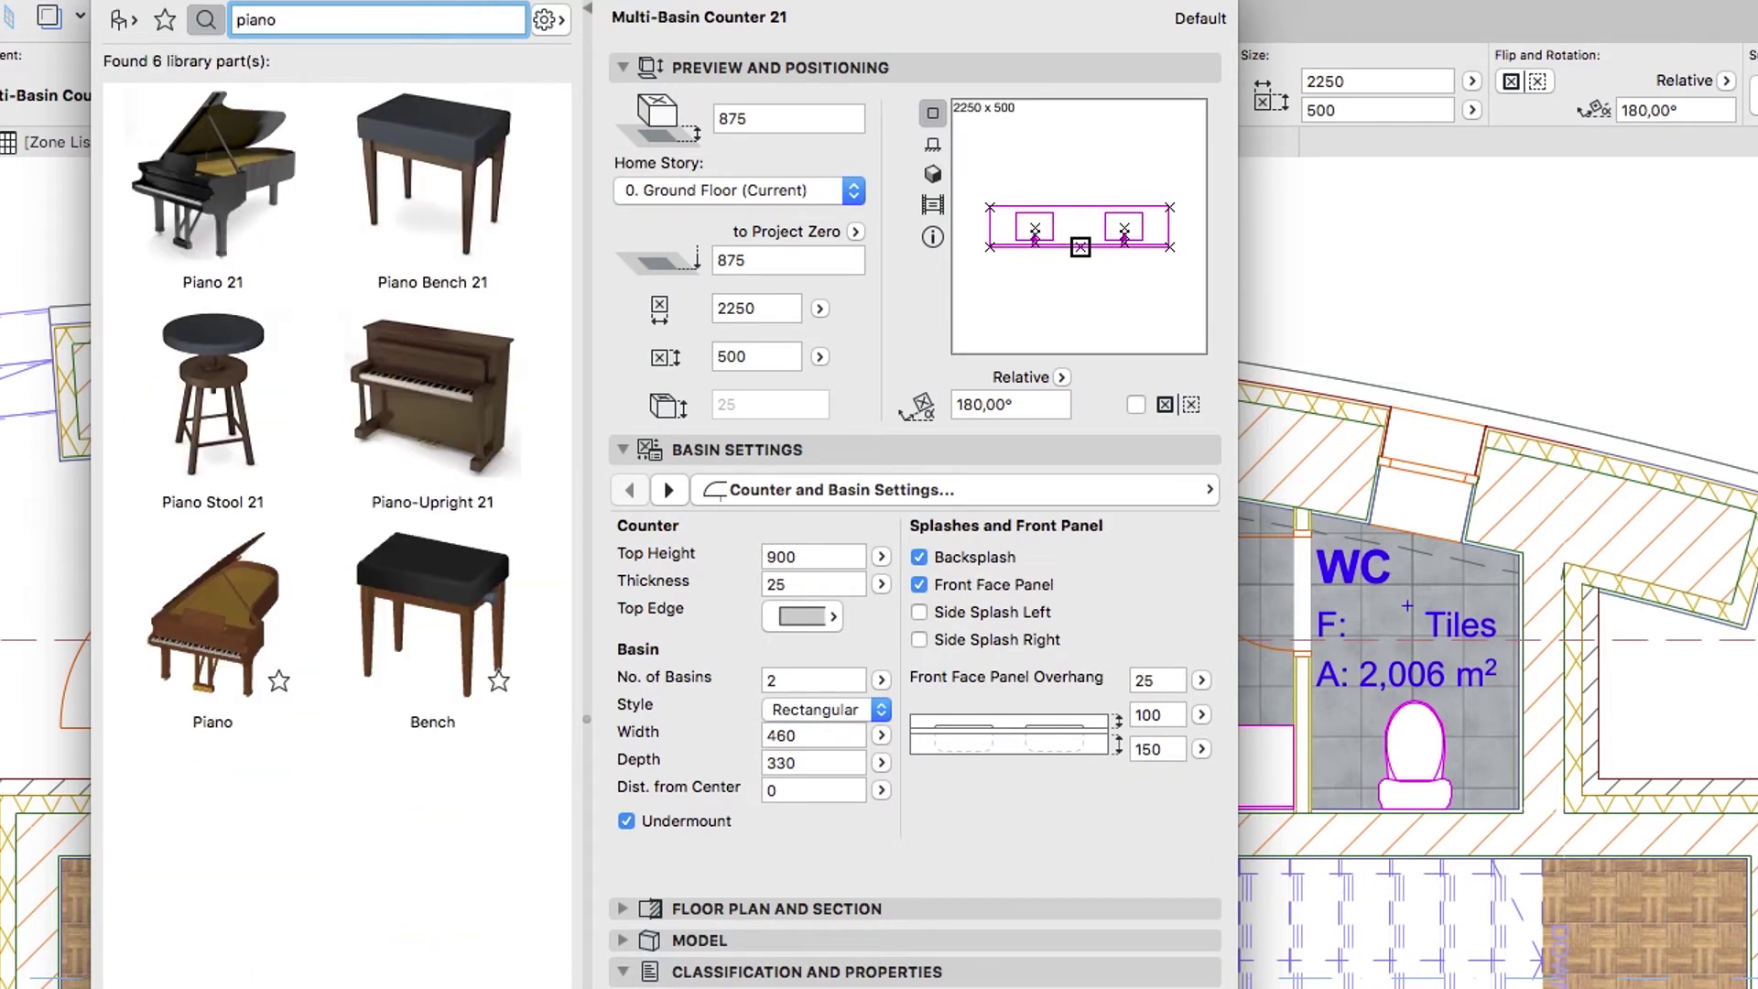
pyautogui.click(221, 157)
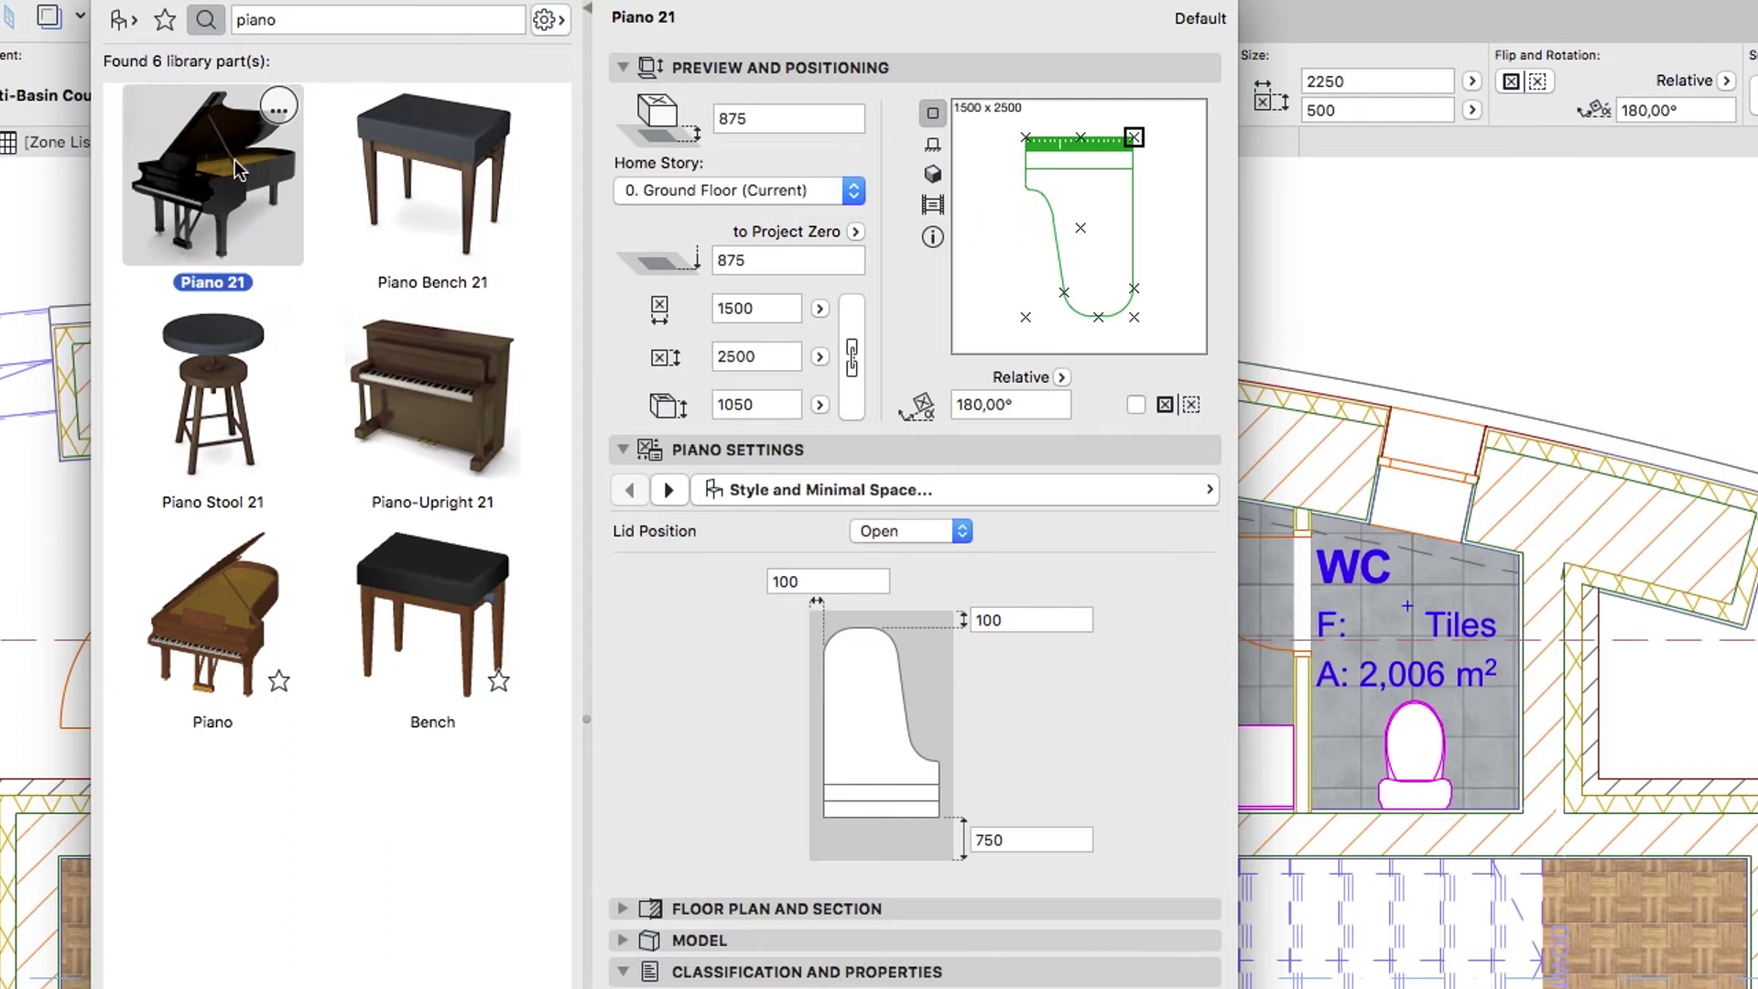
pyautogui.doubleClick(731, 122)
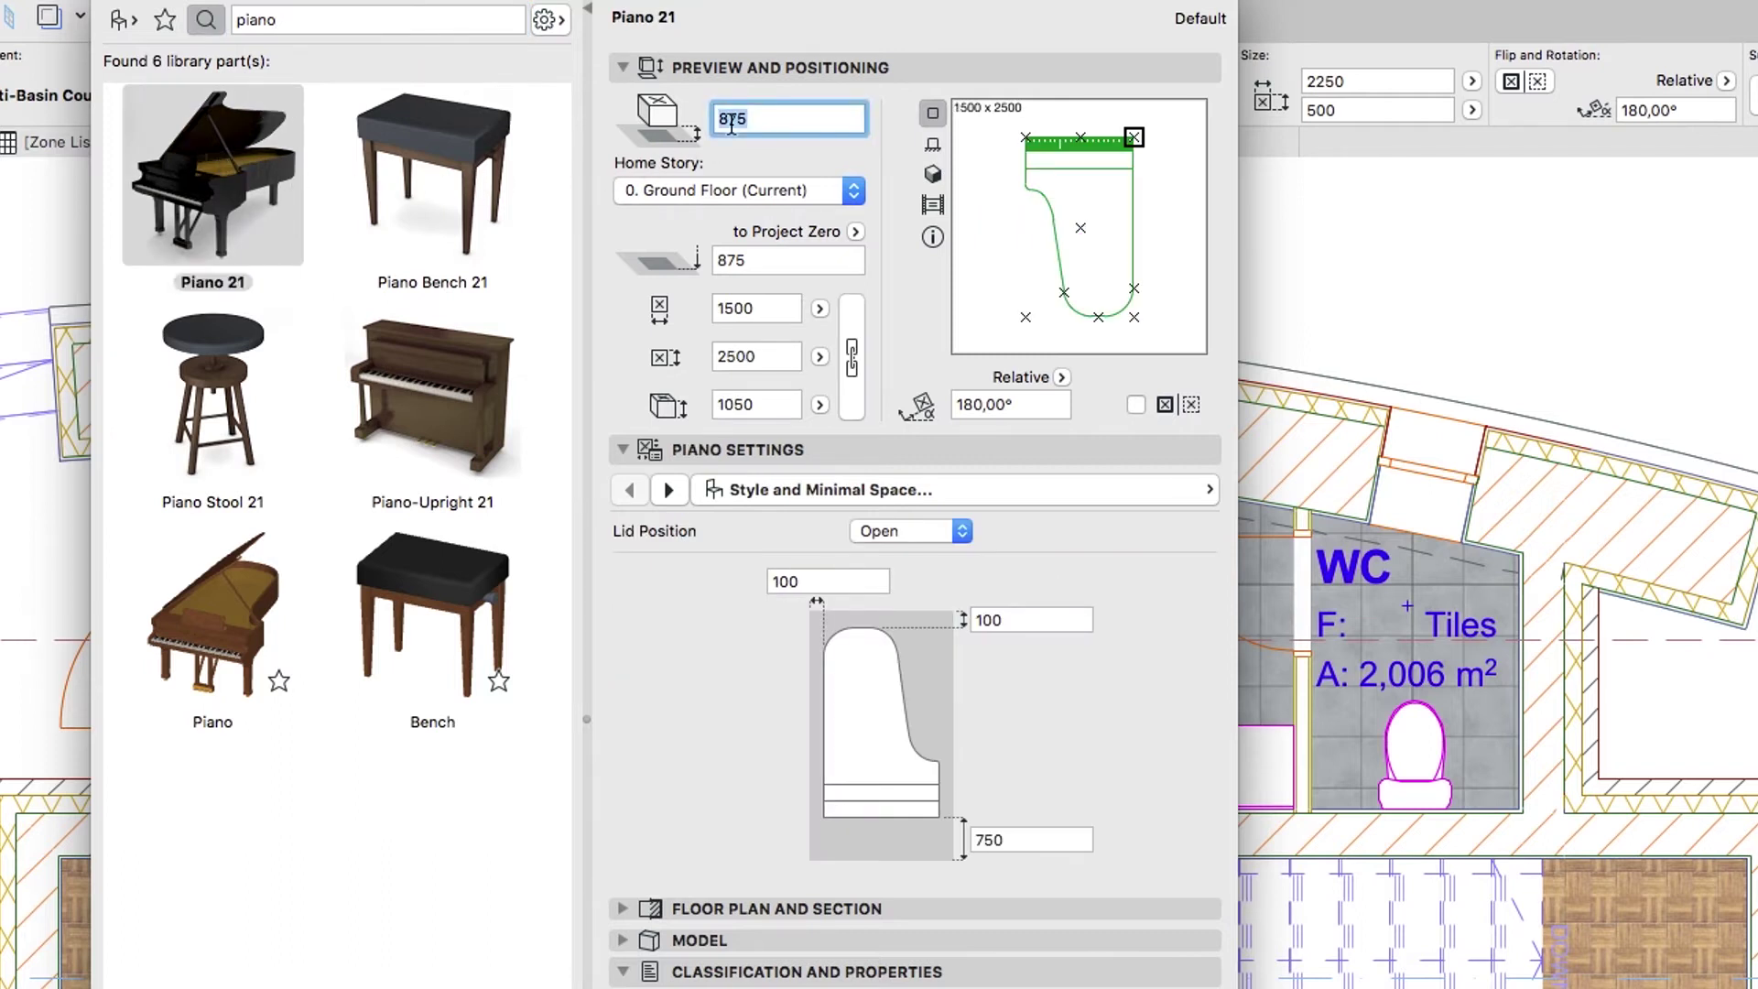
pyautogui.write('0')
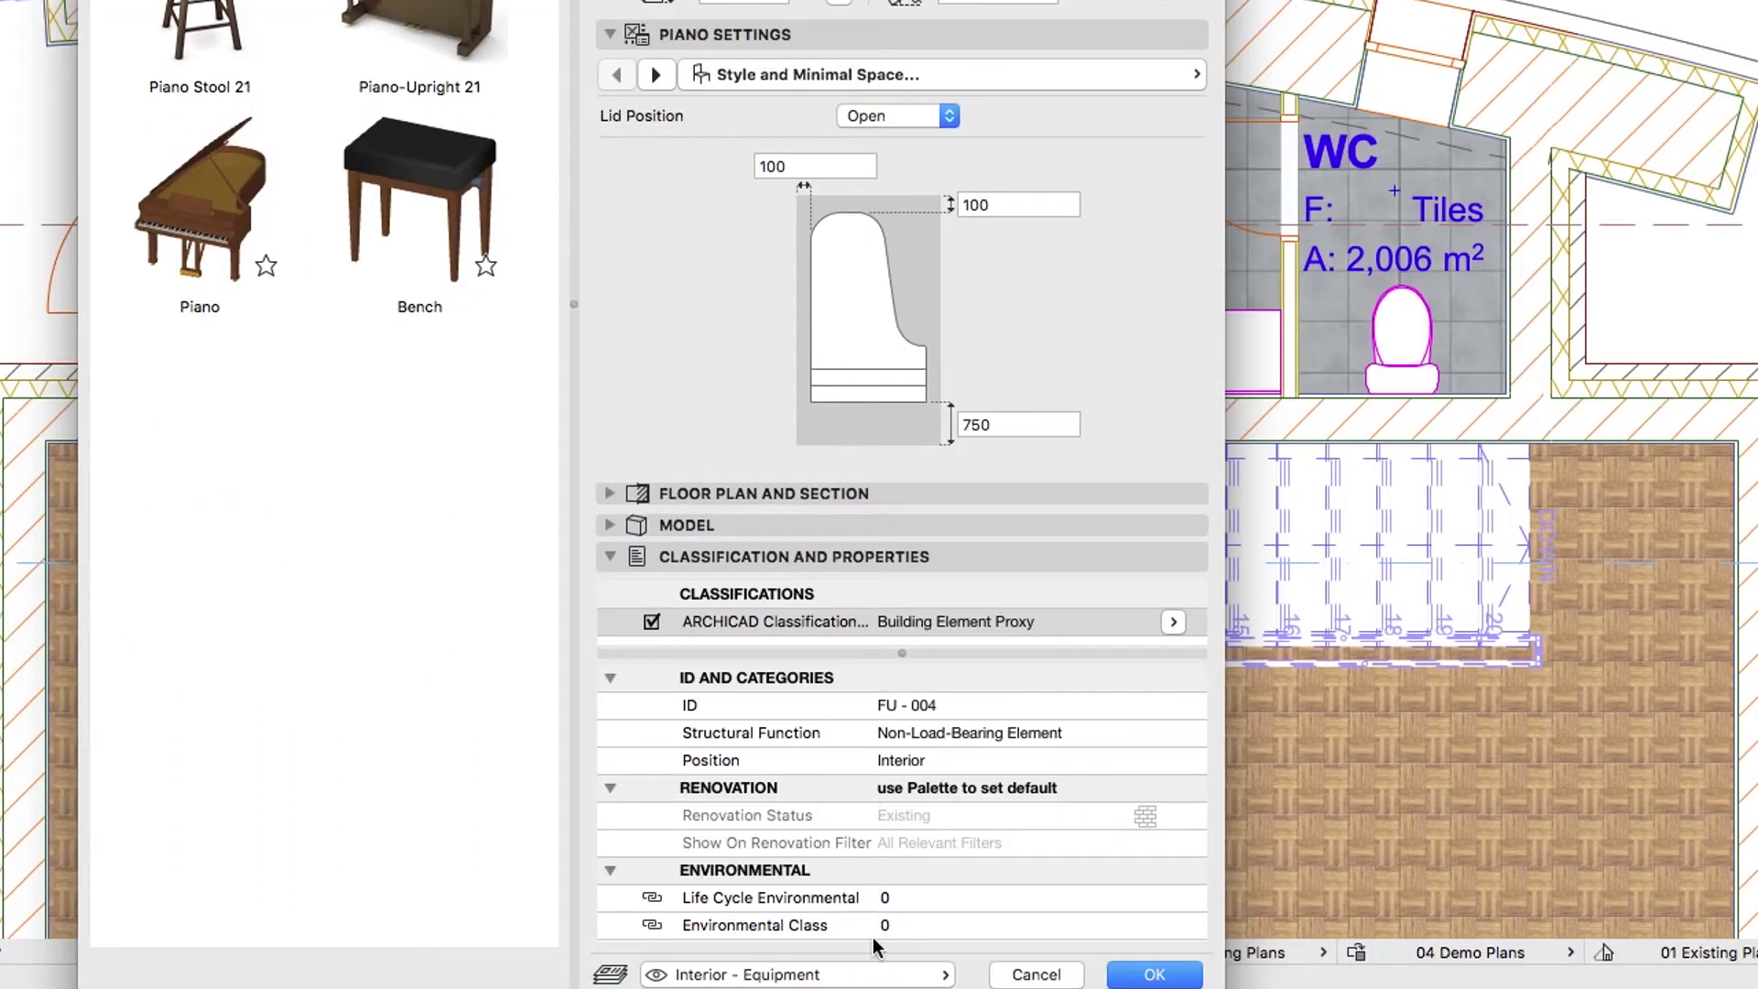
# Step: Put the piano on the Interior - Furniture layer, classified as Furnishing > Furniture
pyautogui.click(877, 974)
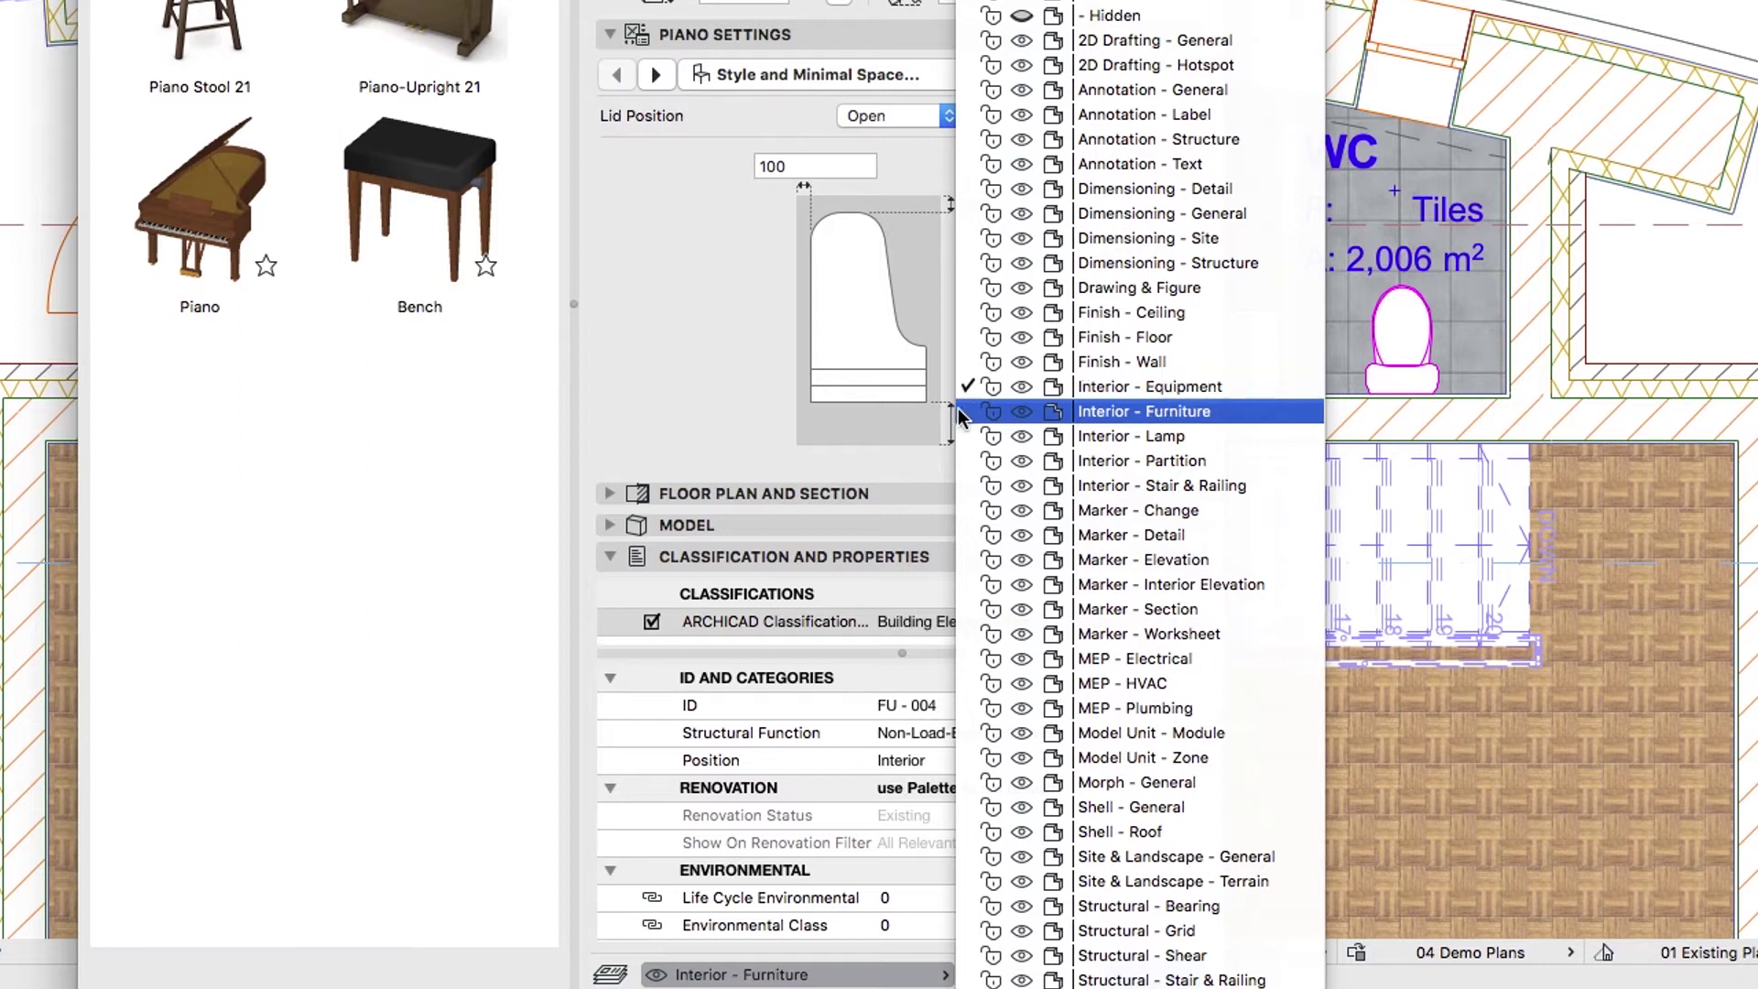
pyautogui.click(1228, 413)
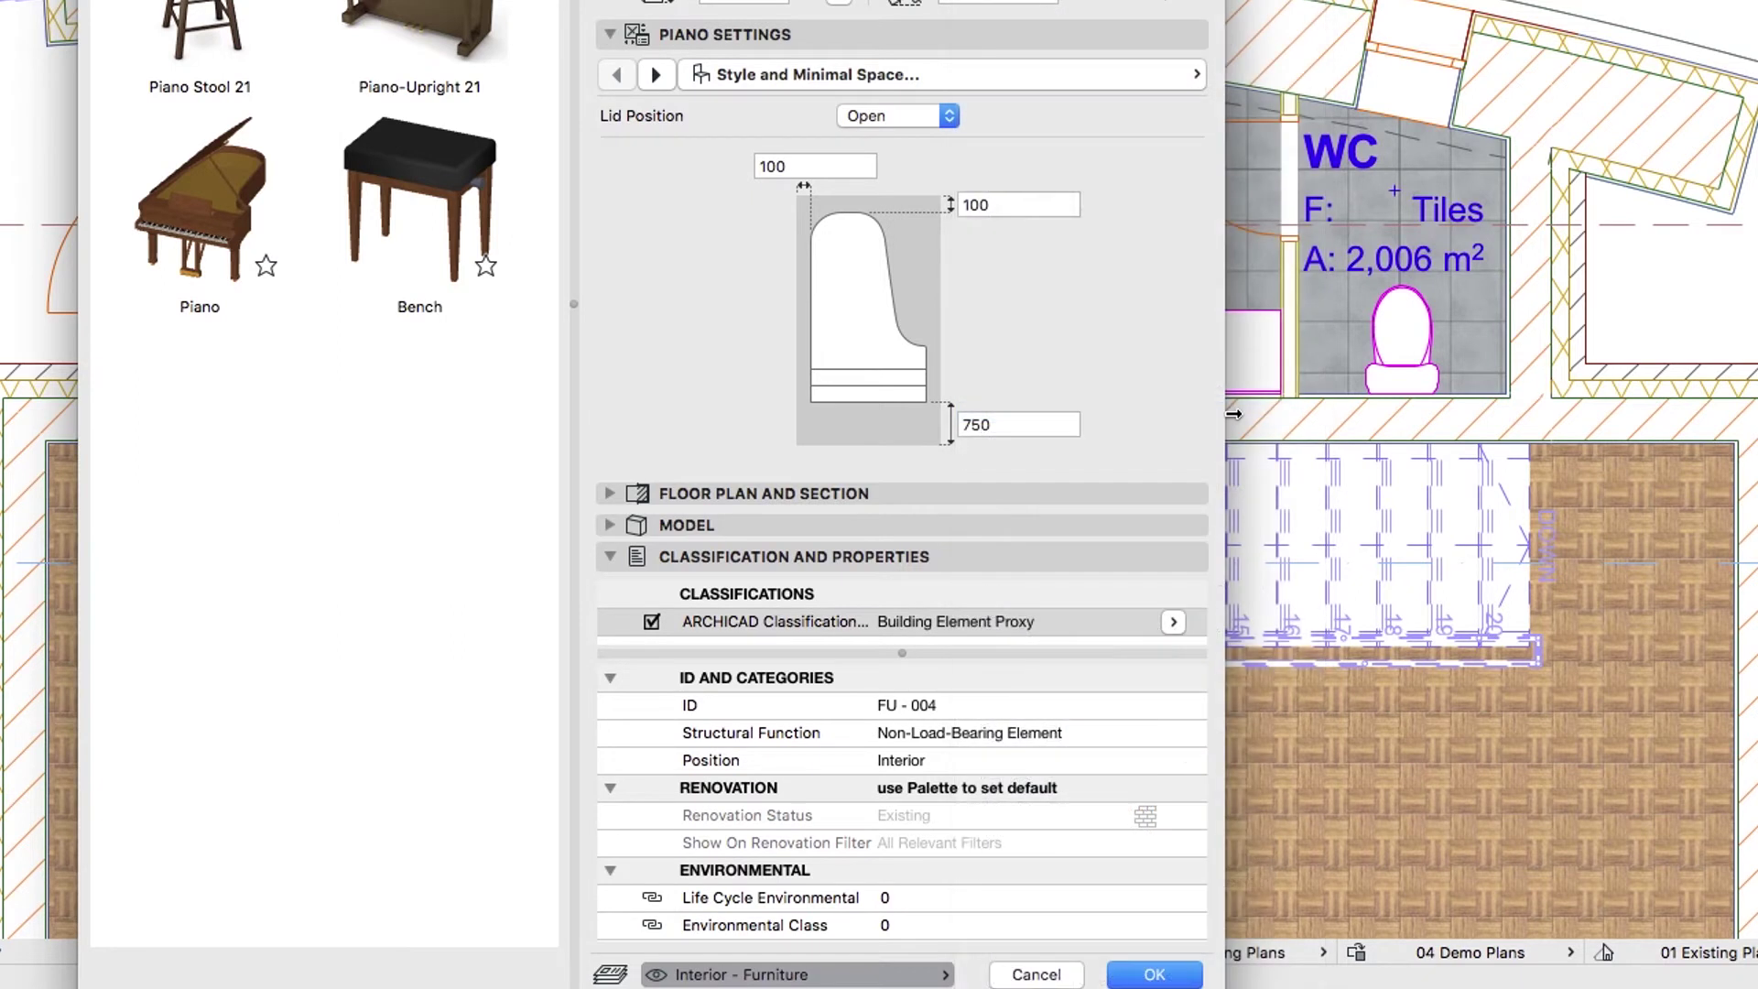
pyautogui.click(1173, 622)
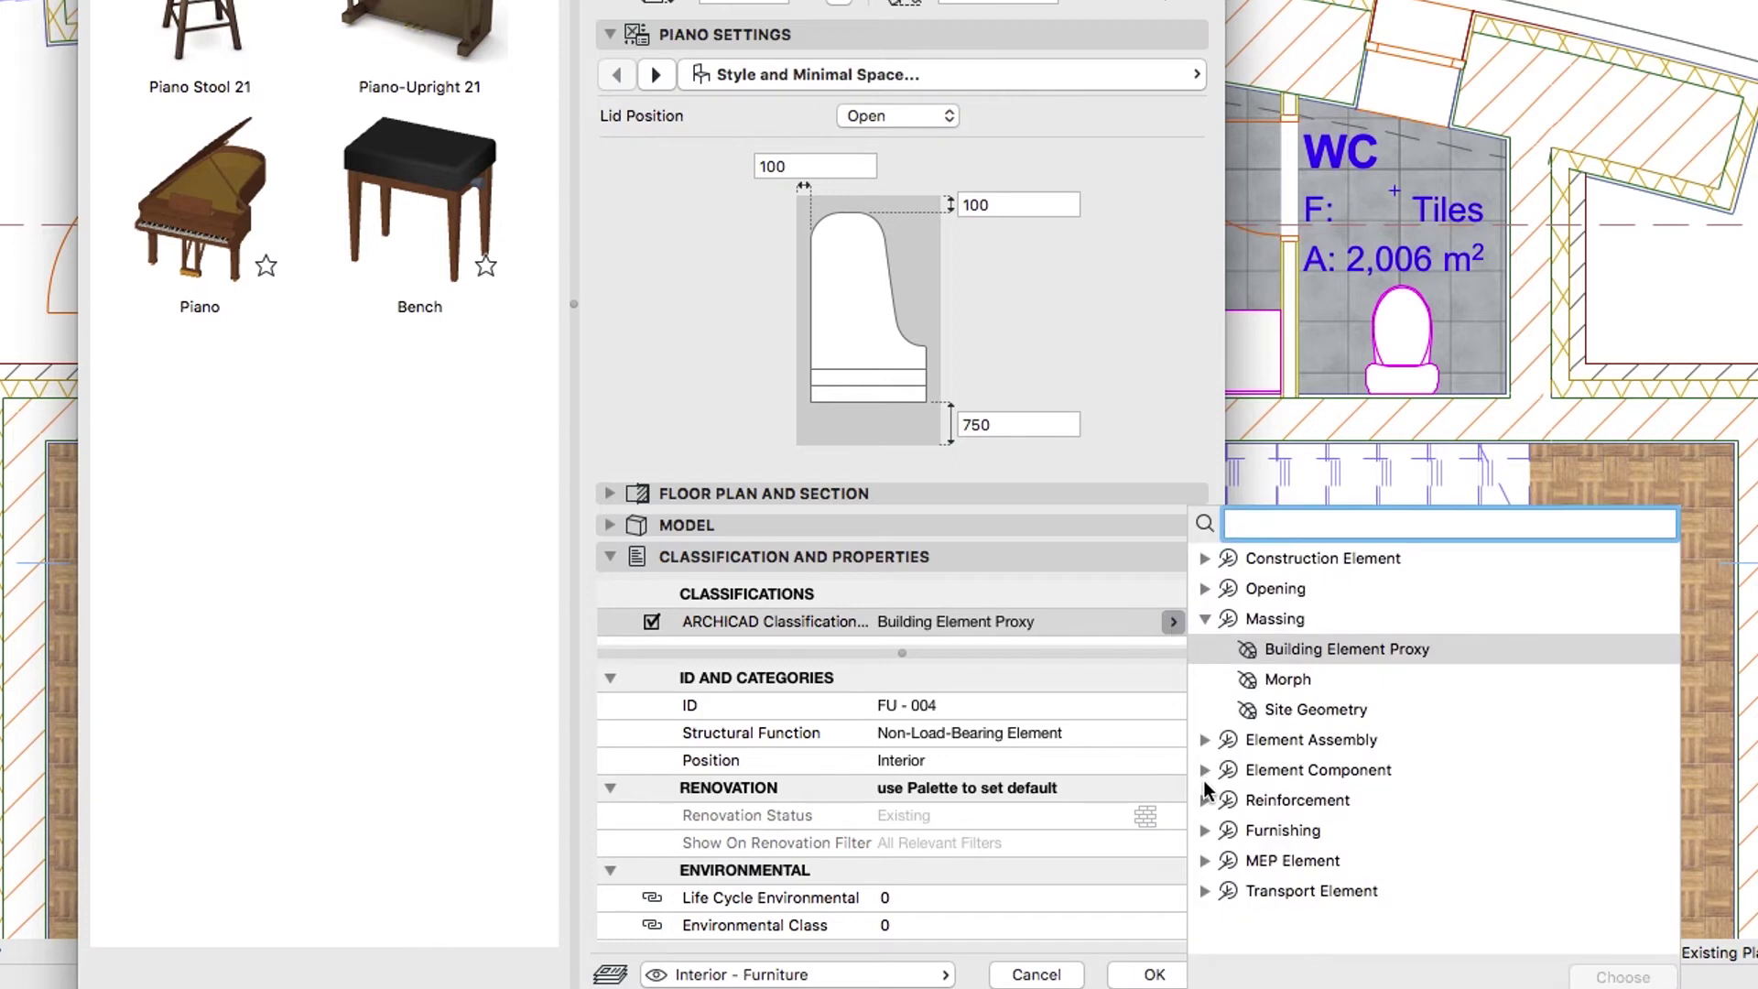
pyautogui.click(1205, 829)
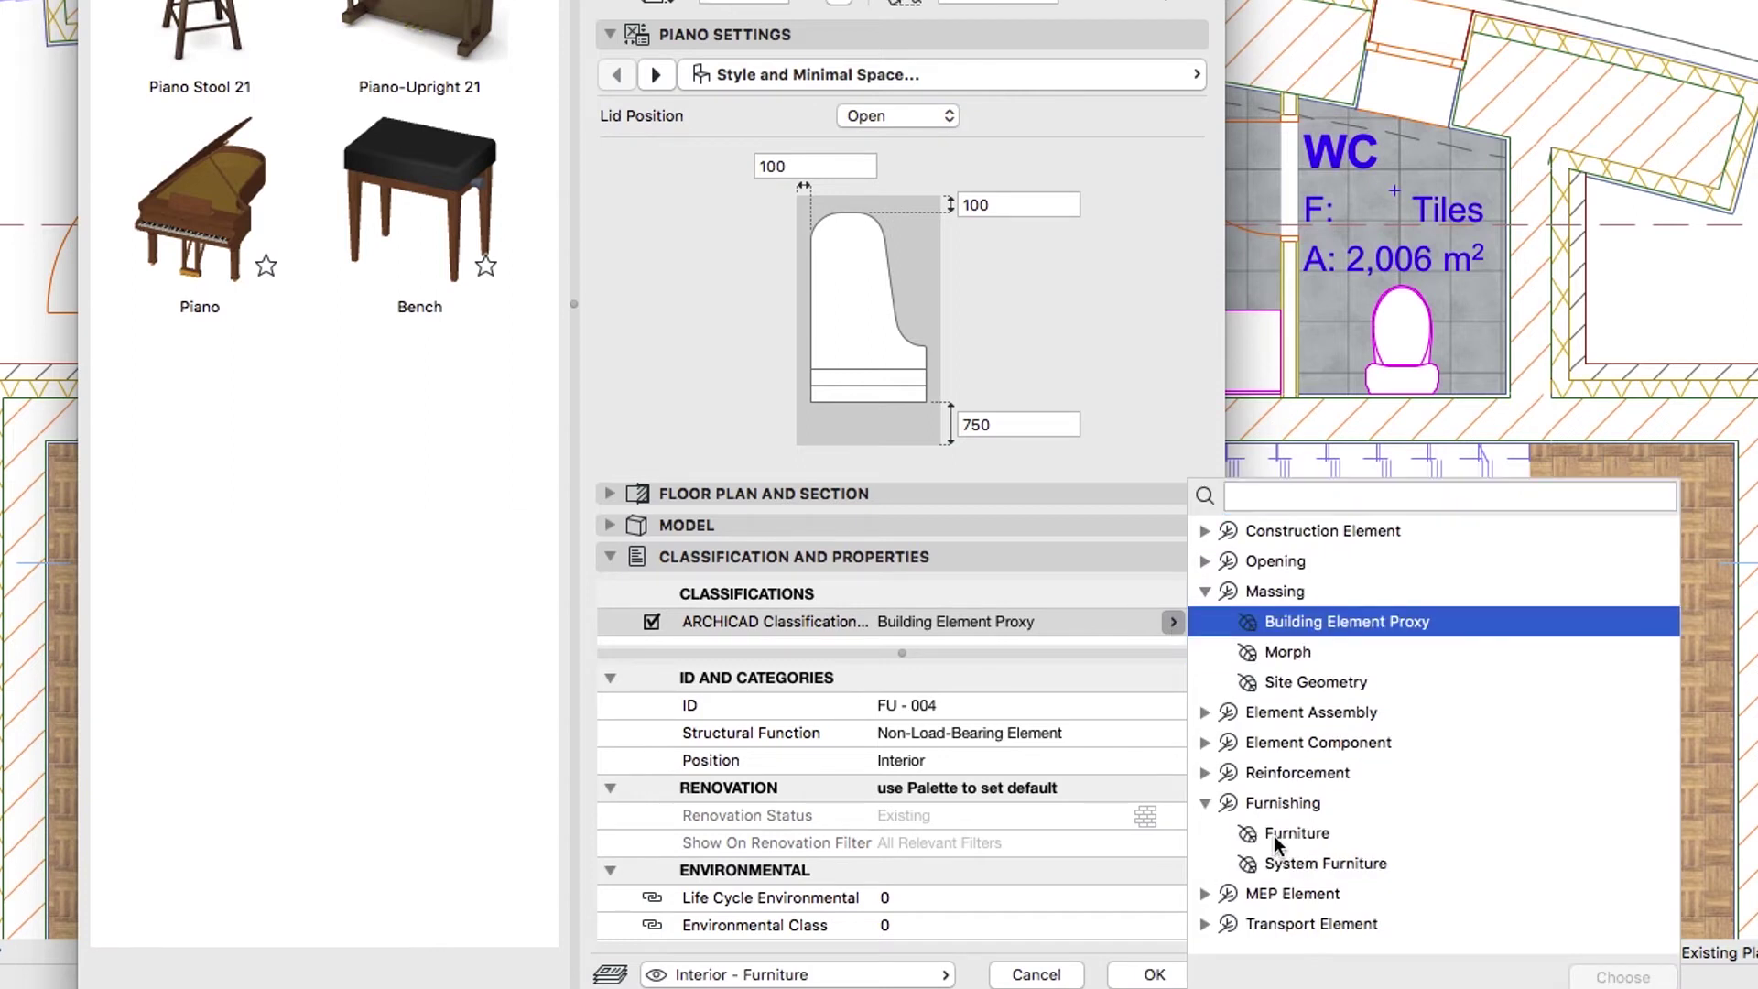
pyautogui.click(1297, 832)
pyautogui.doubleClick(1297, 833)
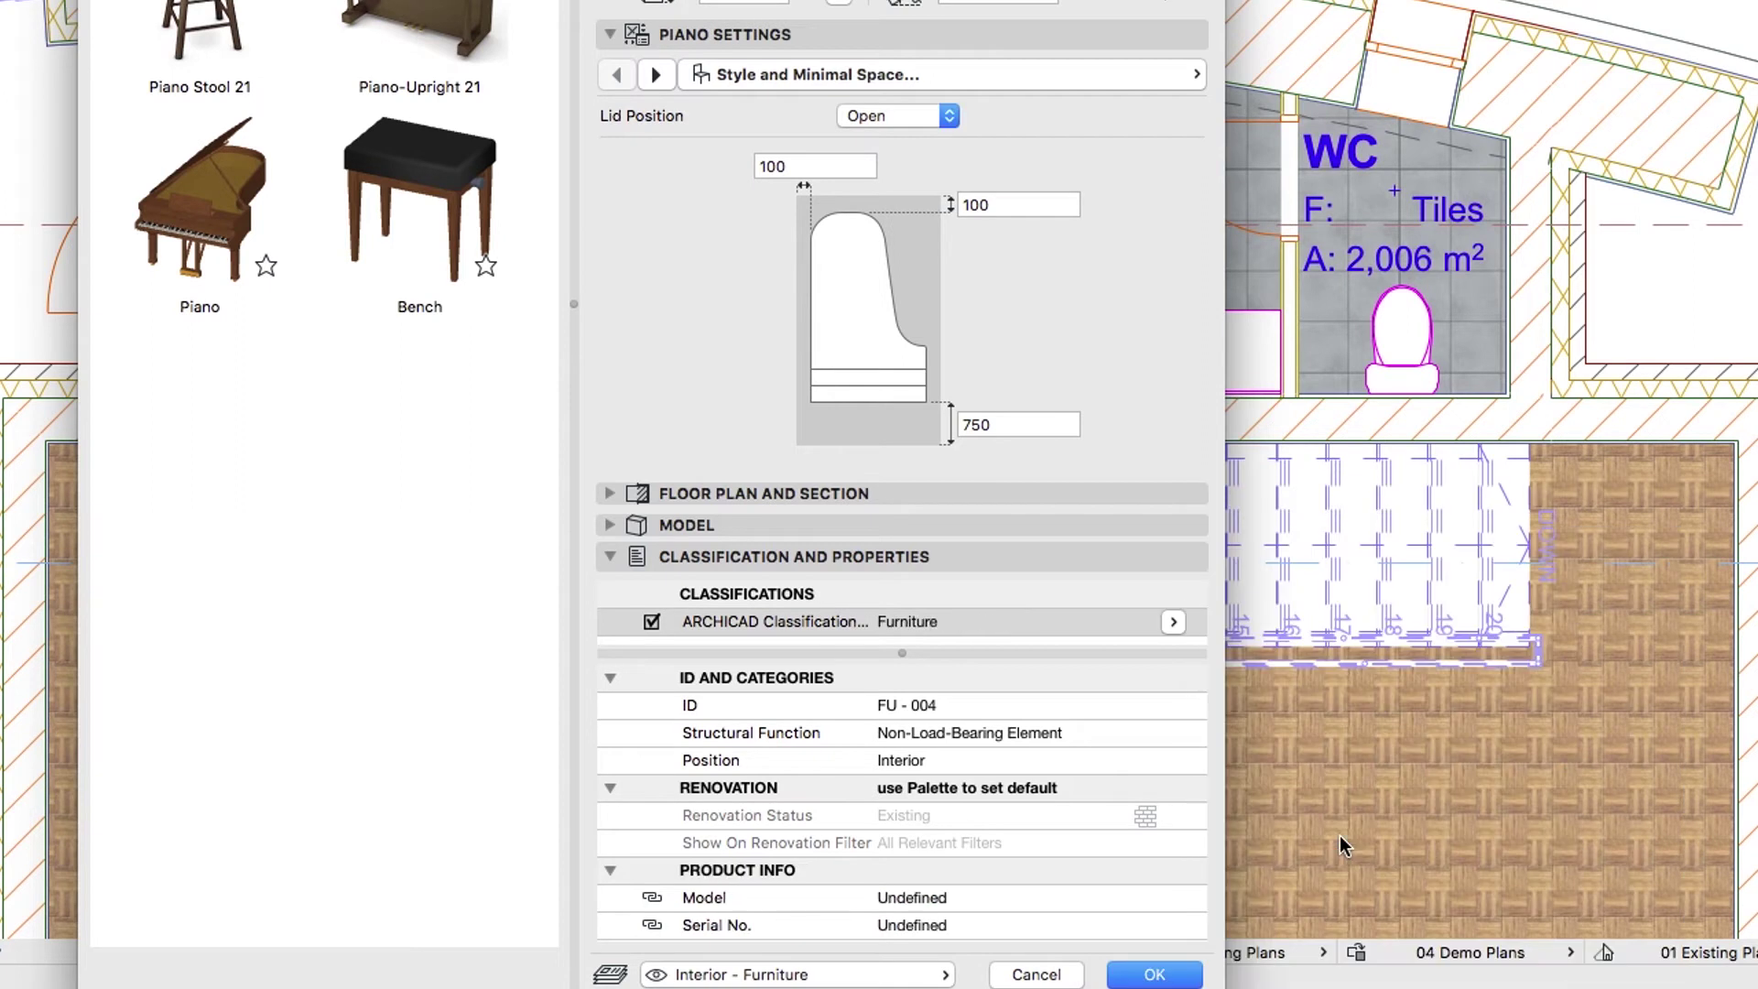
# Step: Place the grand piano on the right side of the Exhibition Space
pyautogui.click(1191, 973)
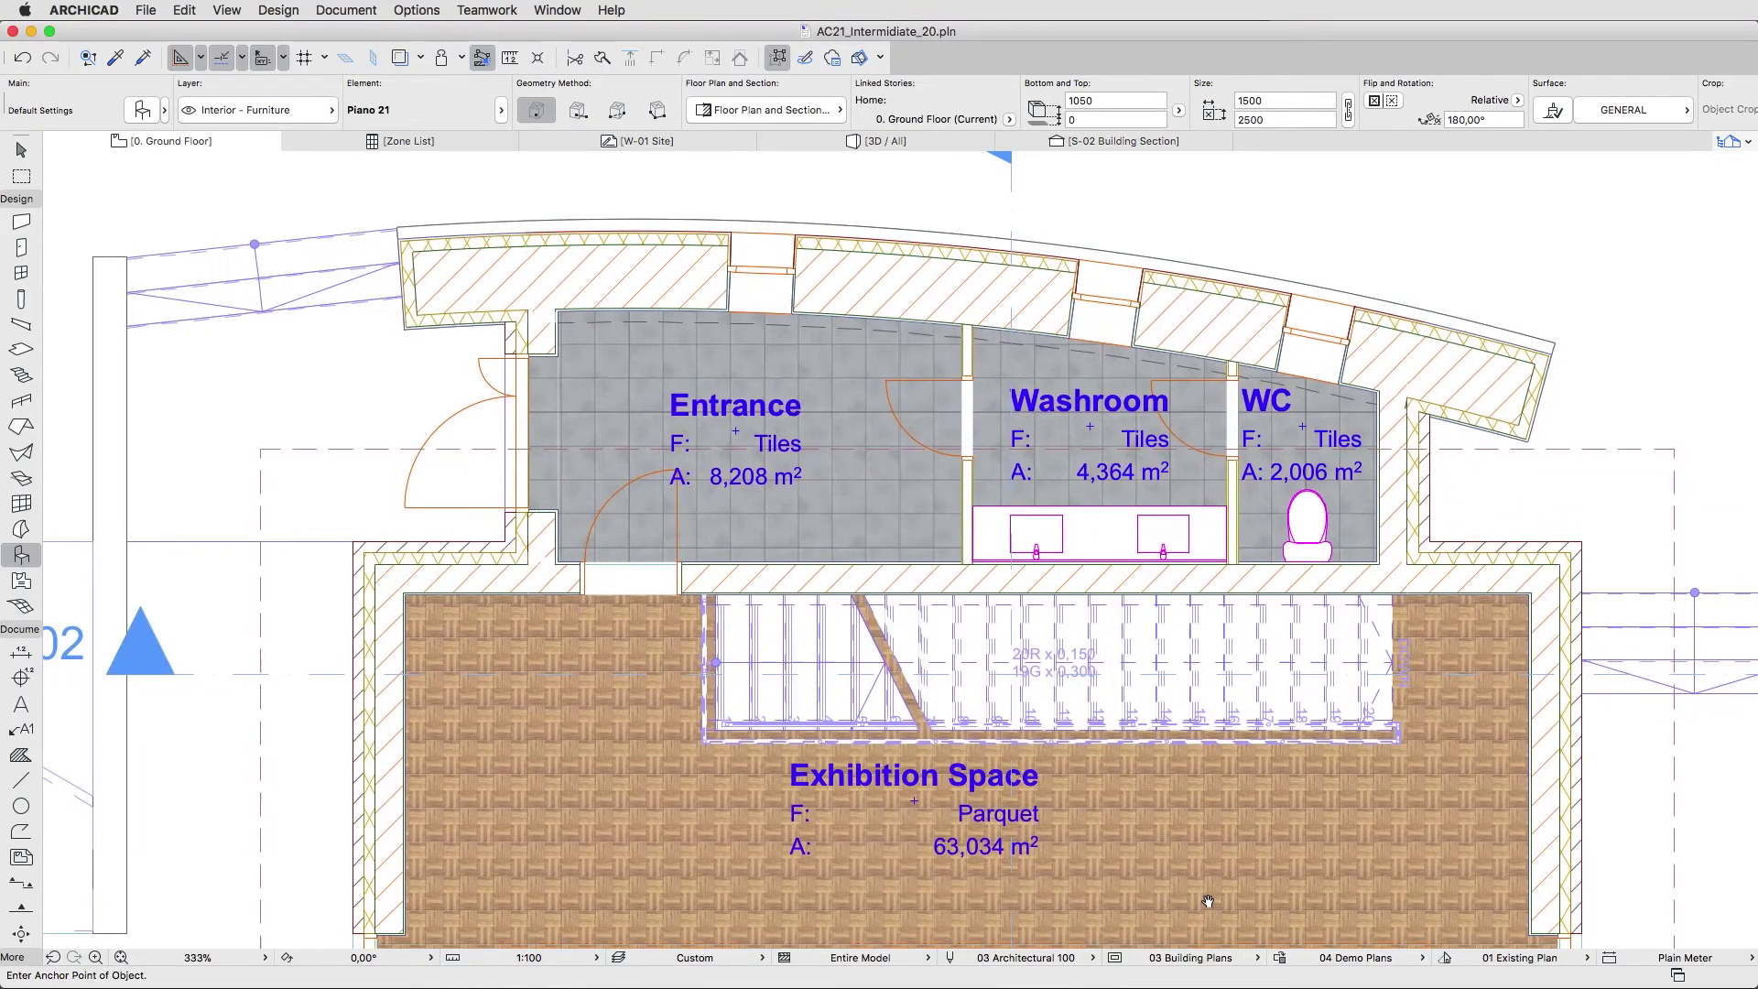
pyautogui.scroll(-5, 1250, 905)
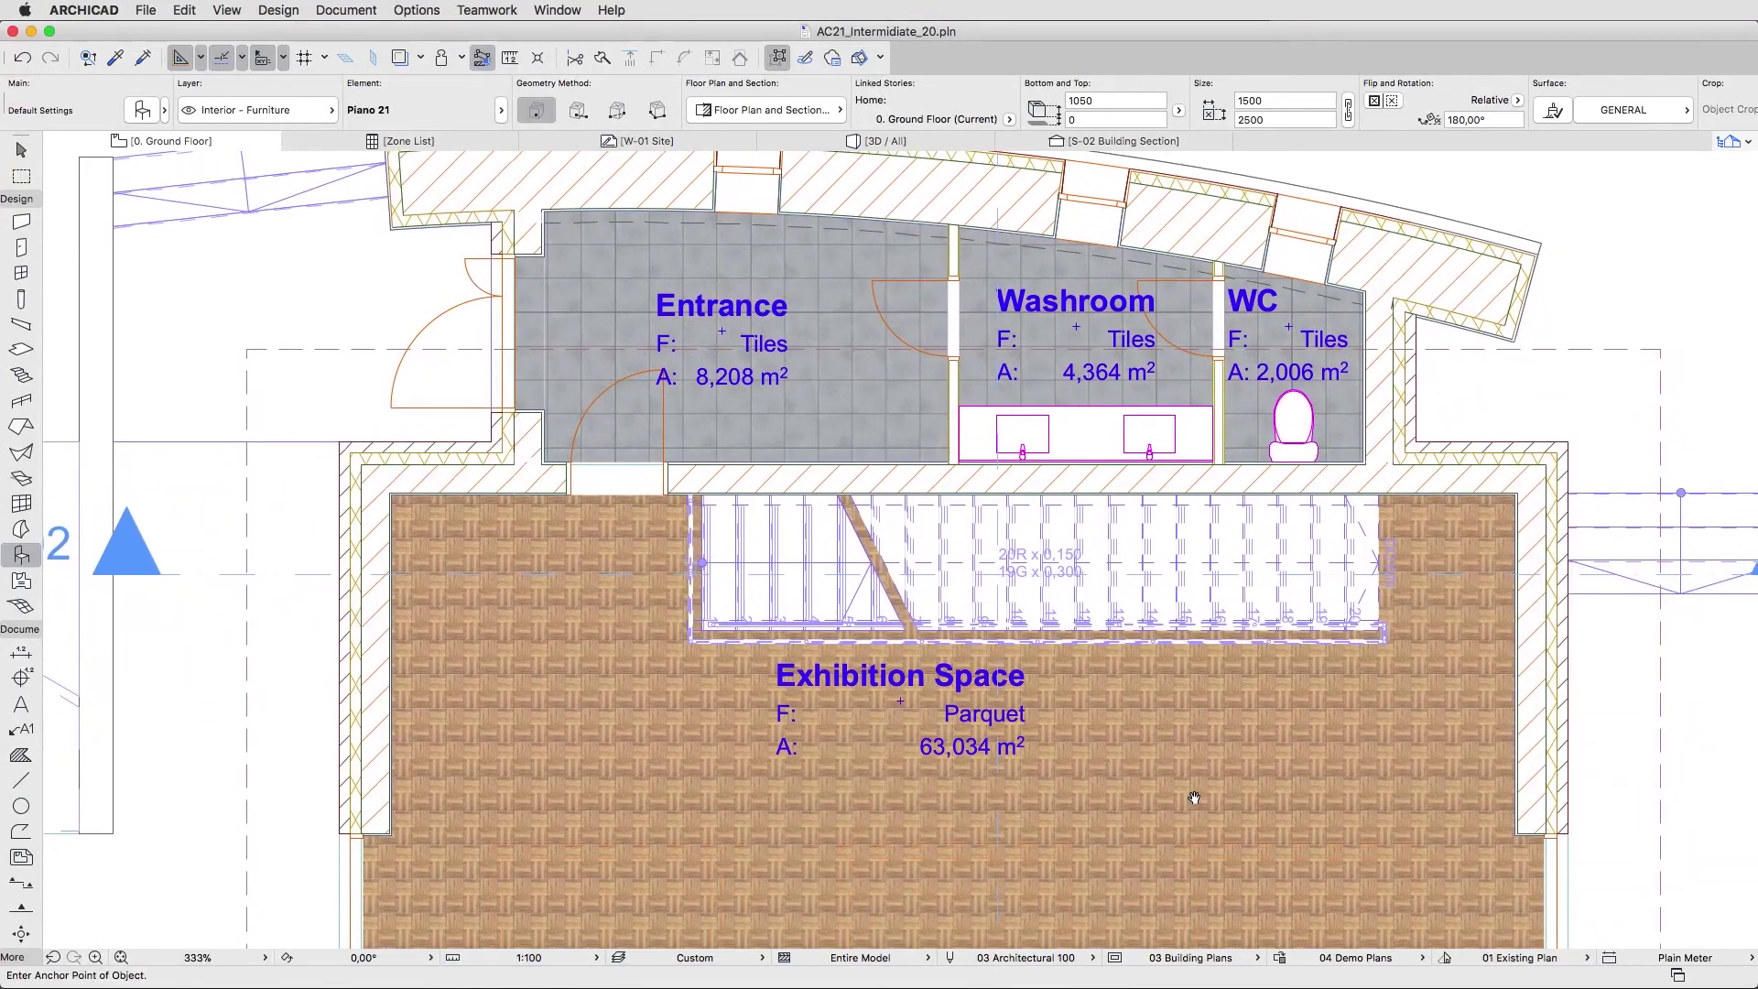
pyautogui.moveTo(1159, 549); pyautogui.dragTo(1146, 440, button='middle')
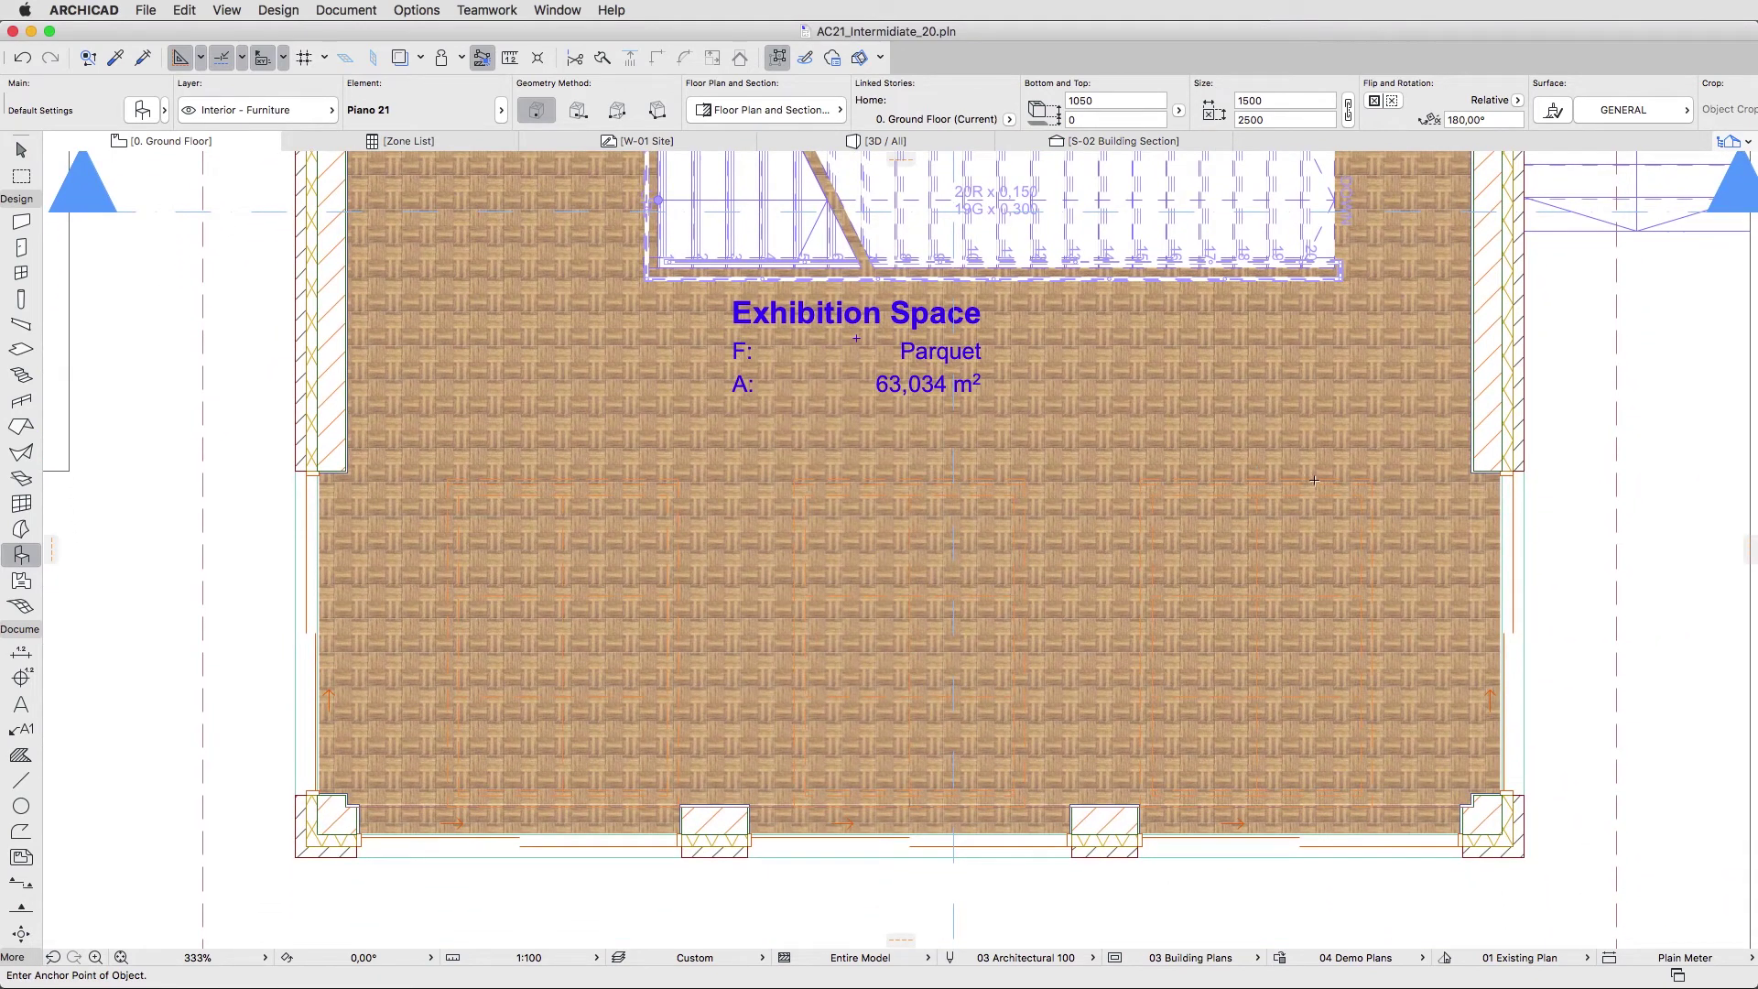
pyautogui.click(1392, 464)
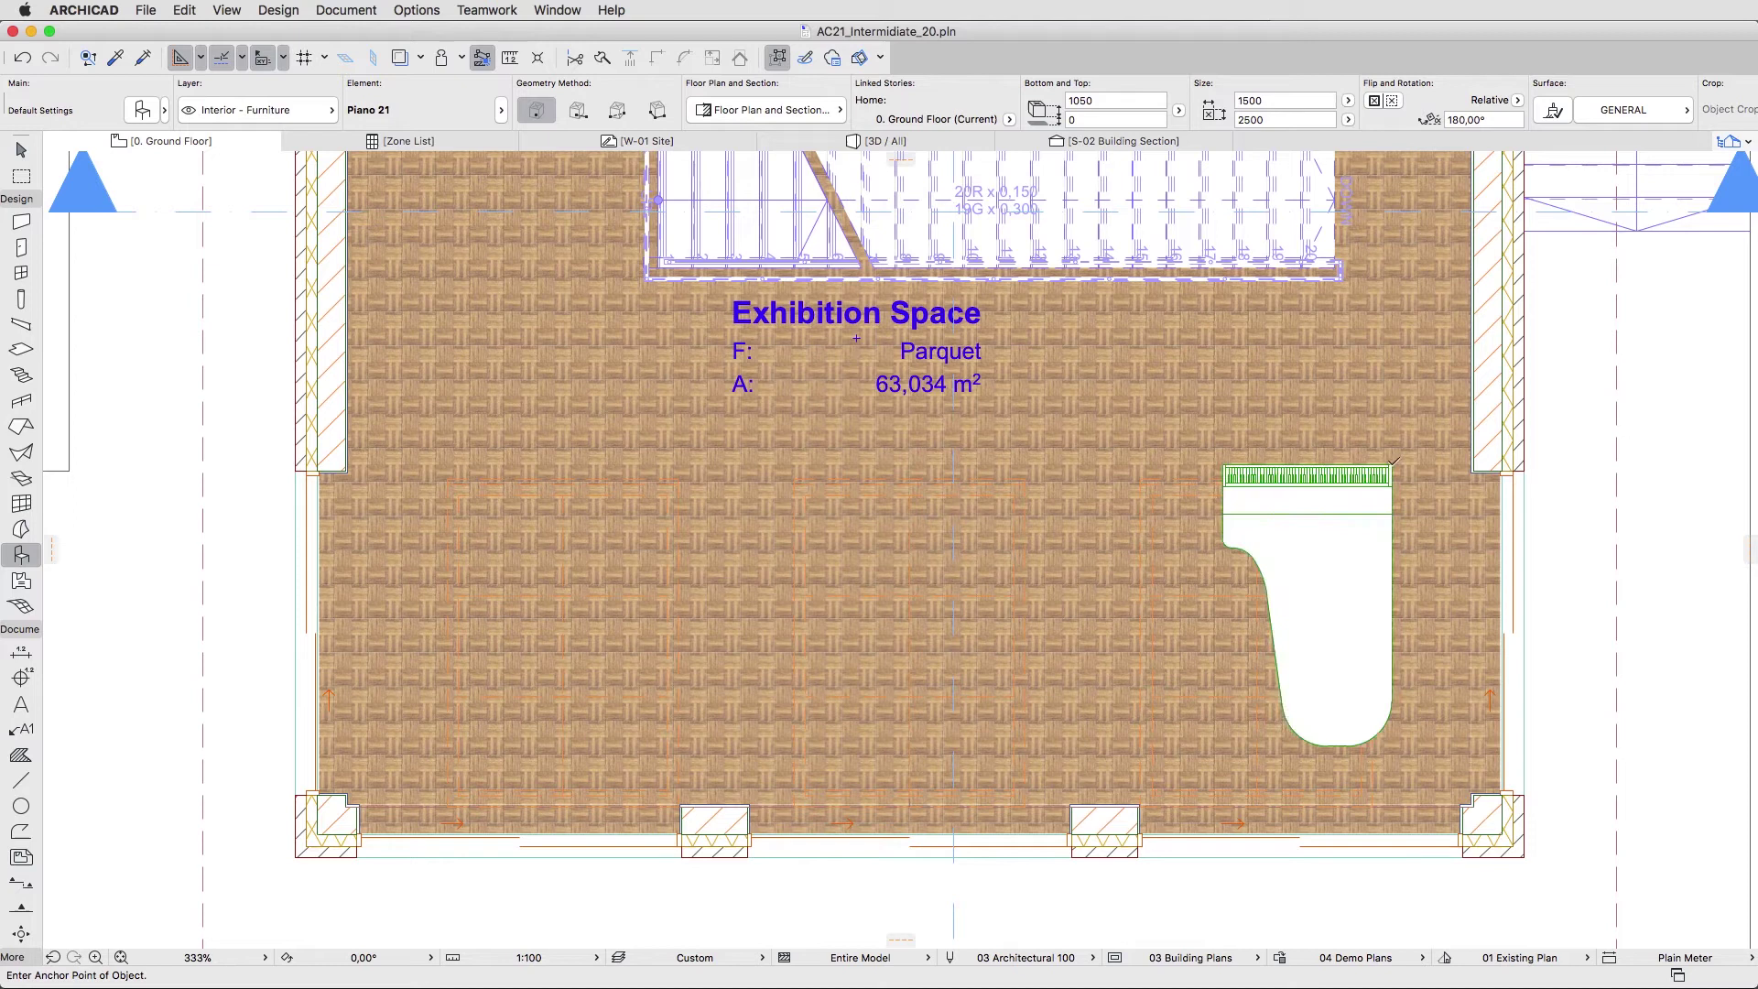
# Step: Select Piano Bench 21 and place it just above the piano
pyautogui.press('super+t')
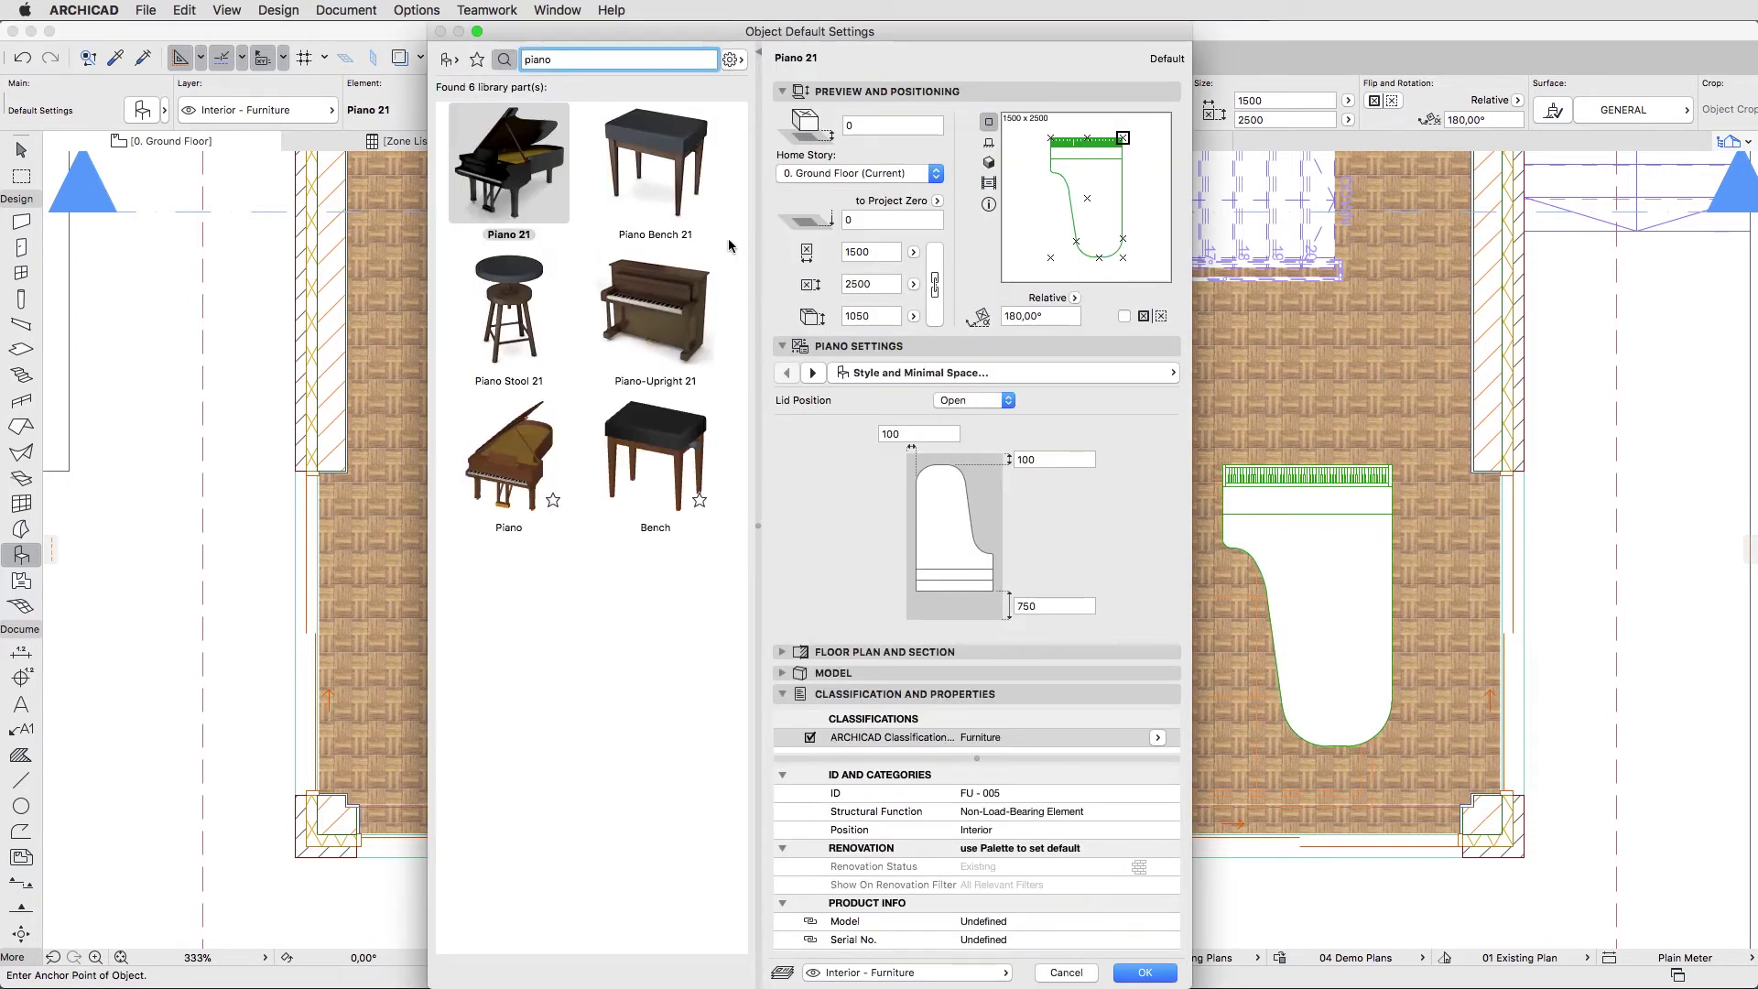
pyautogui.click(678, 210)
pyautogui.press('Return')
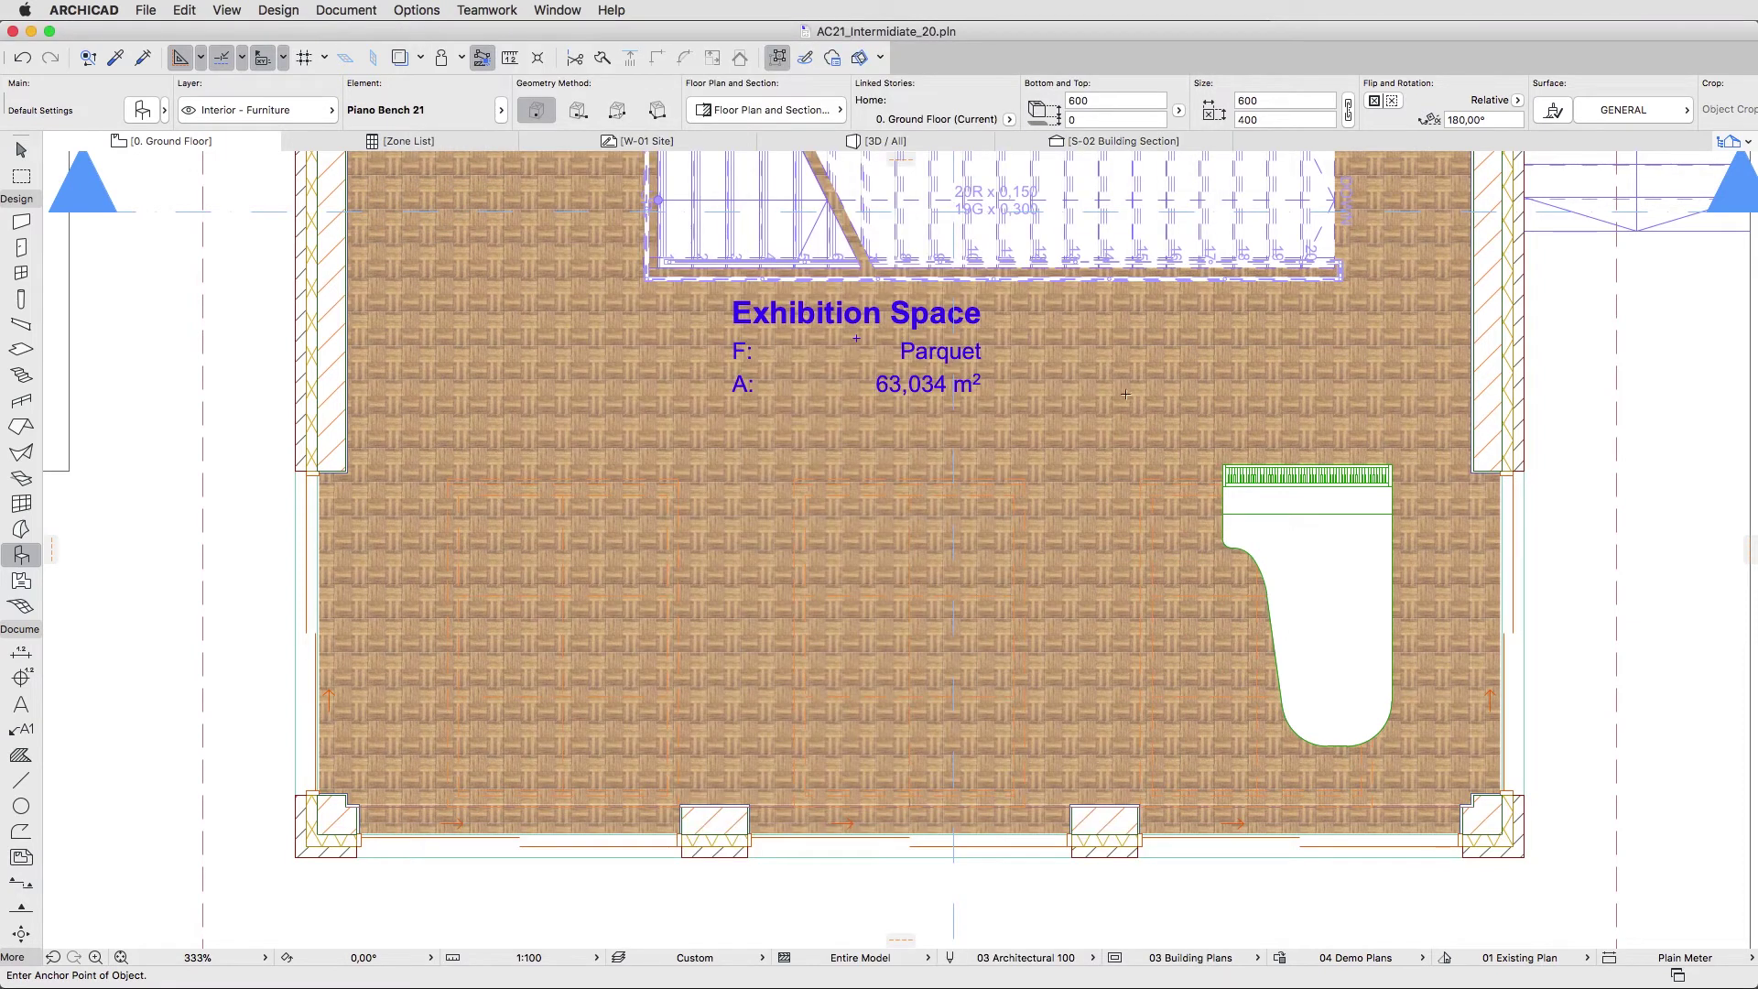
pyautogui.click(1300, 389)
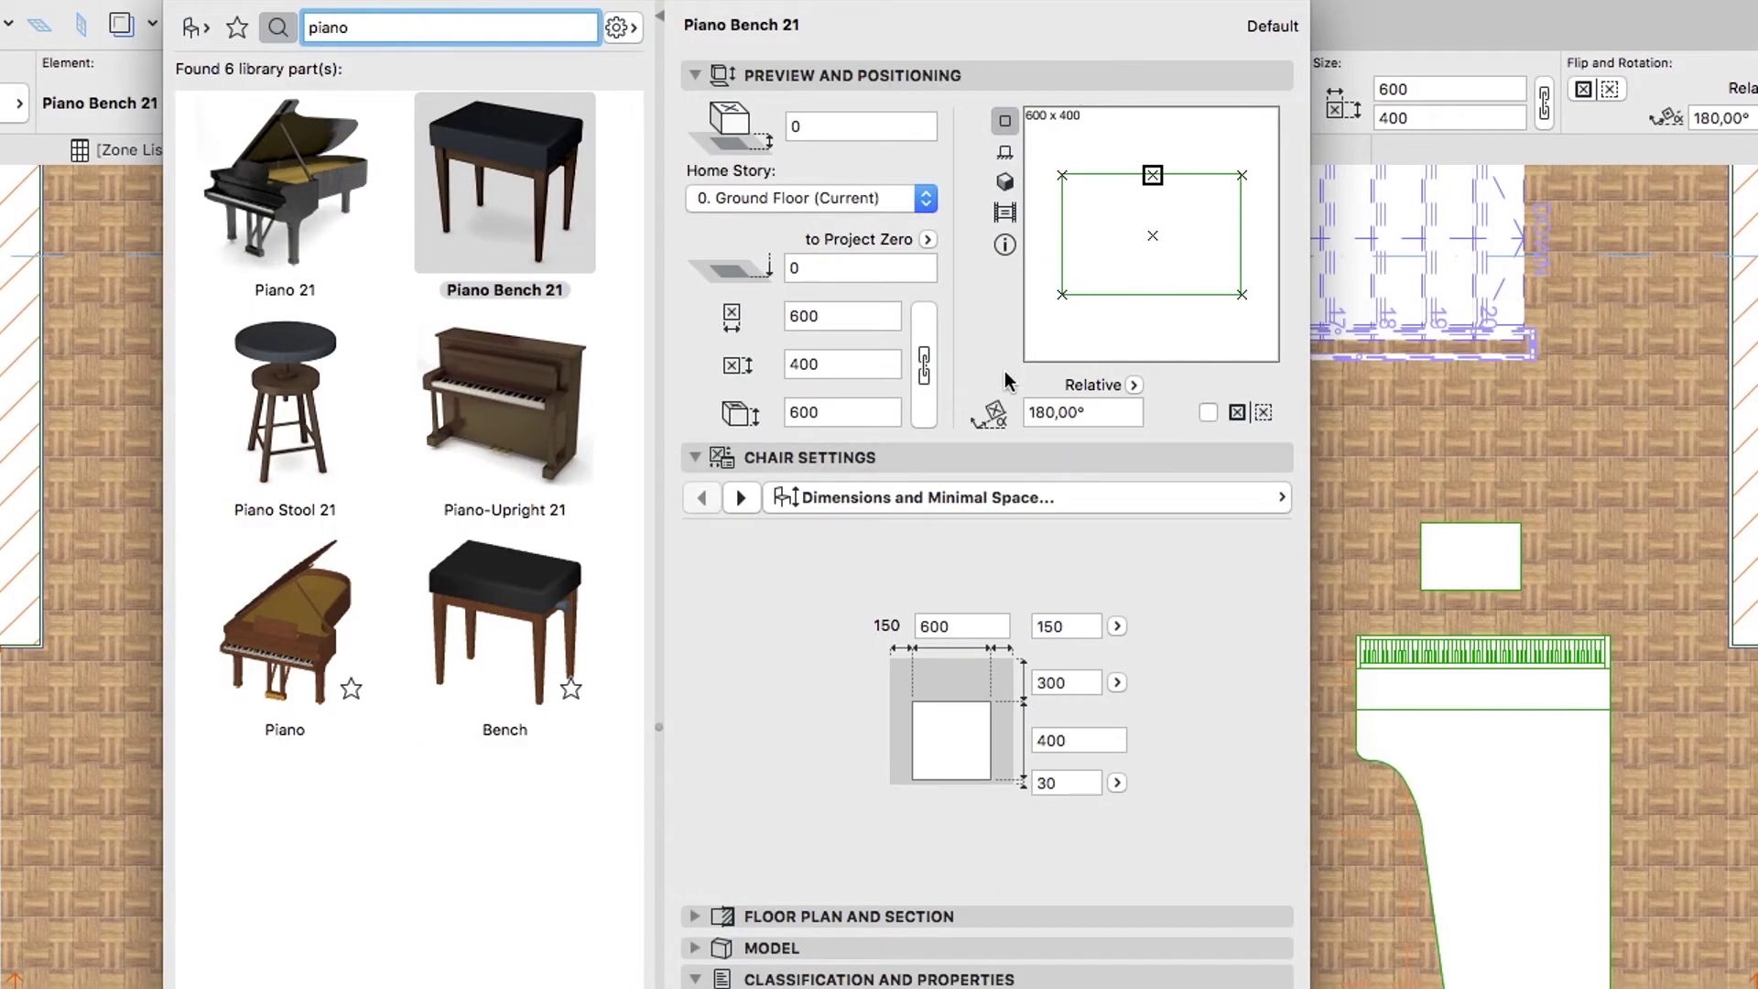
# Step: Choose Chair 05 21, rotated 90° and anchored at its bottom-left corner
pyautogui.doubleClick(328, 28)
pyautogui.write('chair')
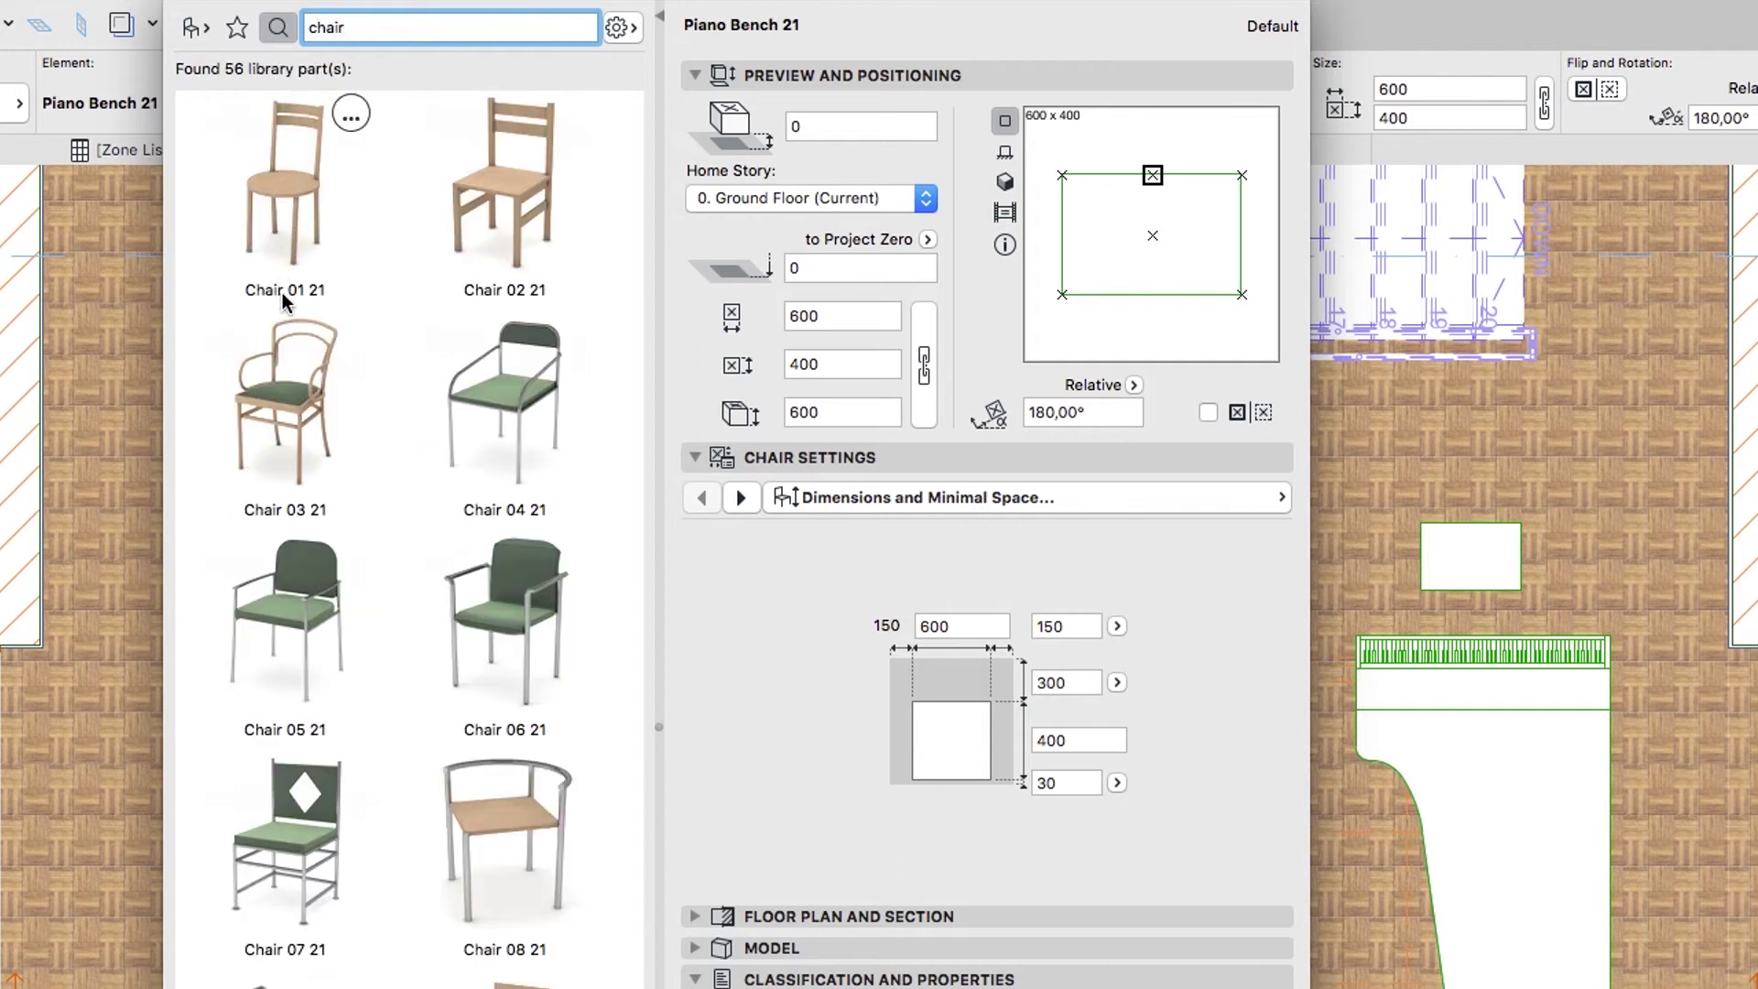
pyautogui.click(286, 634)
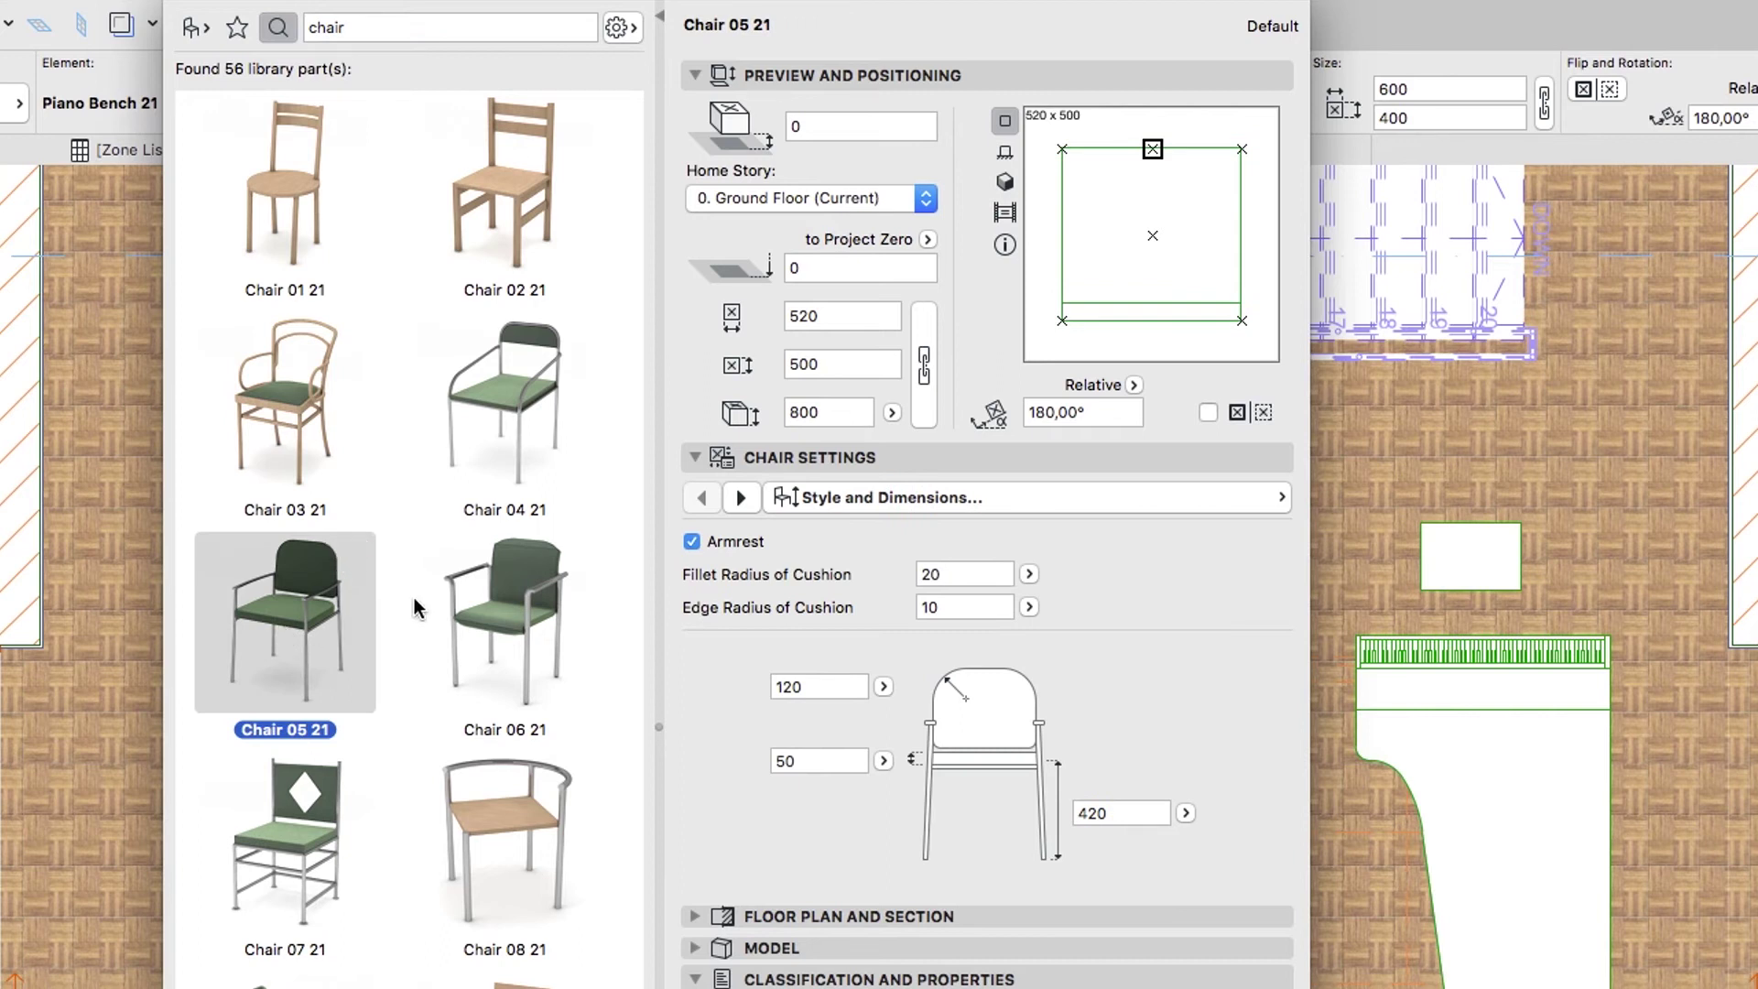
pyautogui.click(1037, 414)
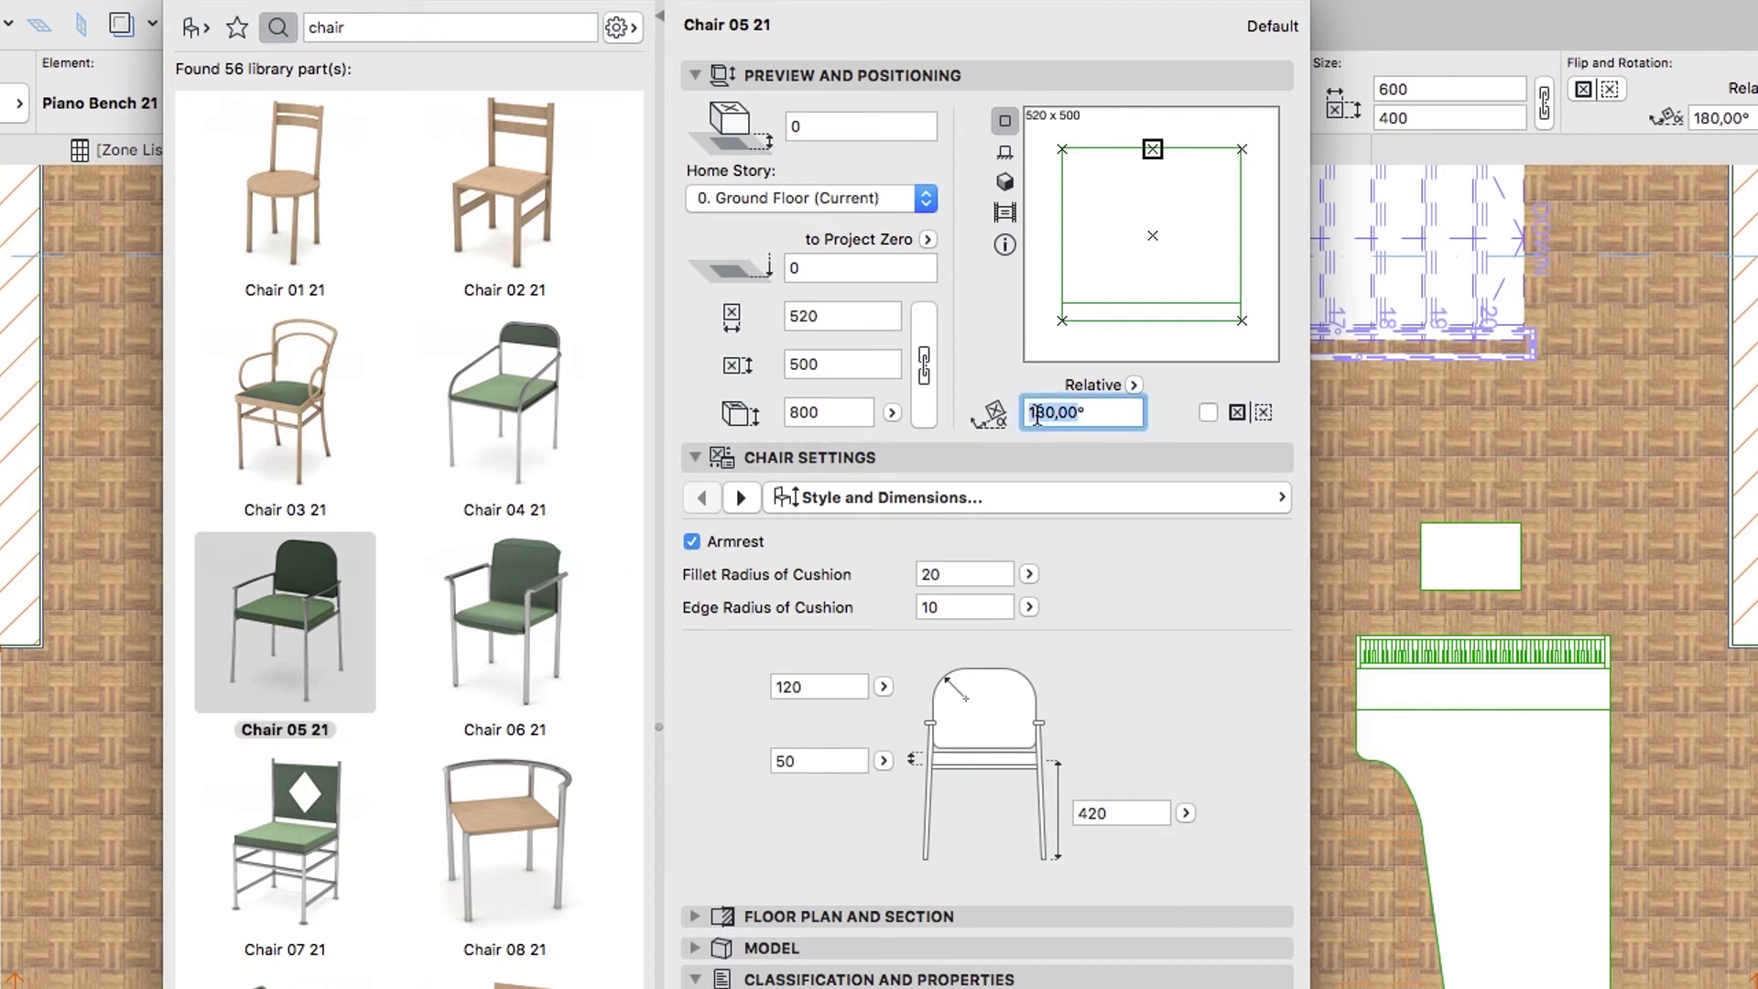
pyautogui.write('90')
pyautogui.press('Return')
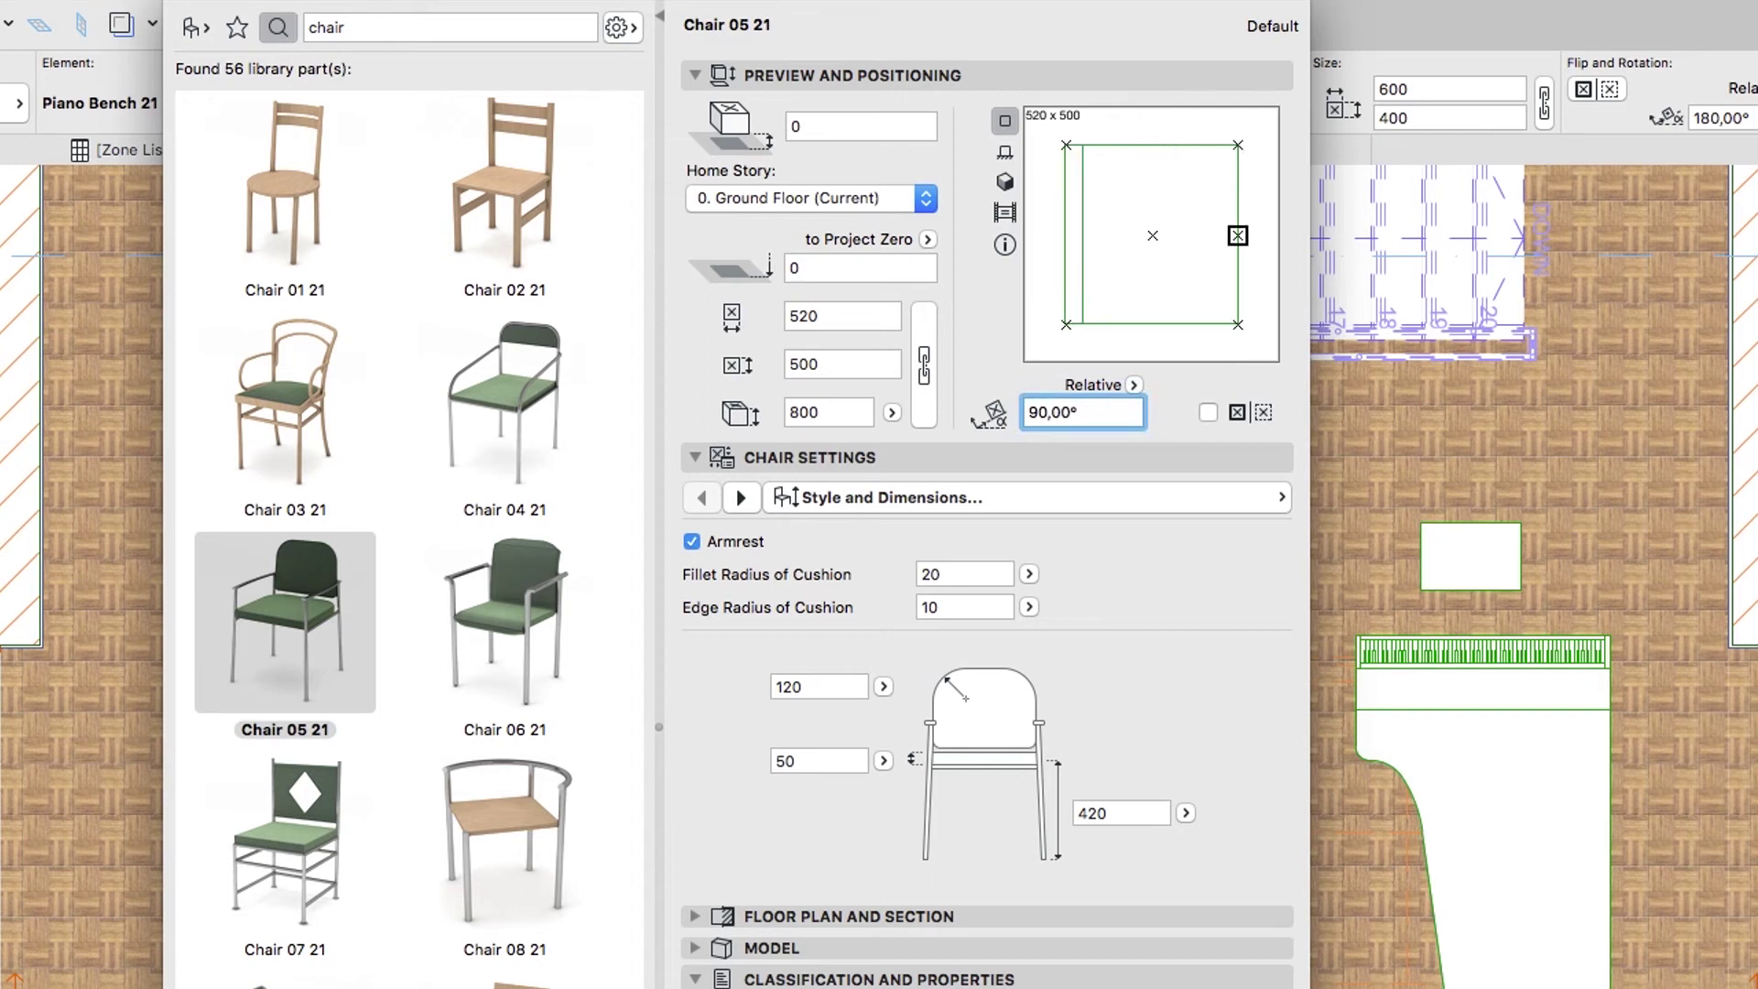
pyautogui.click(1066, 326)
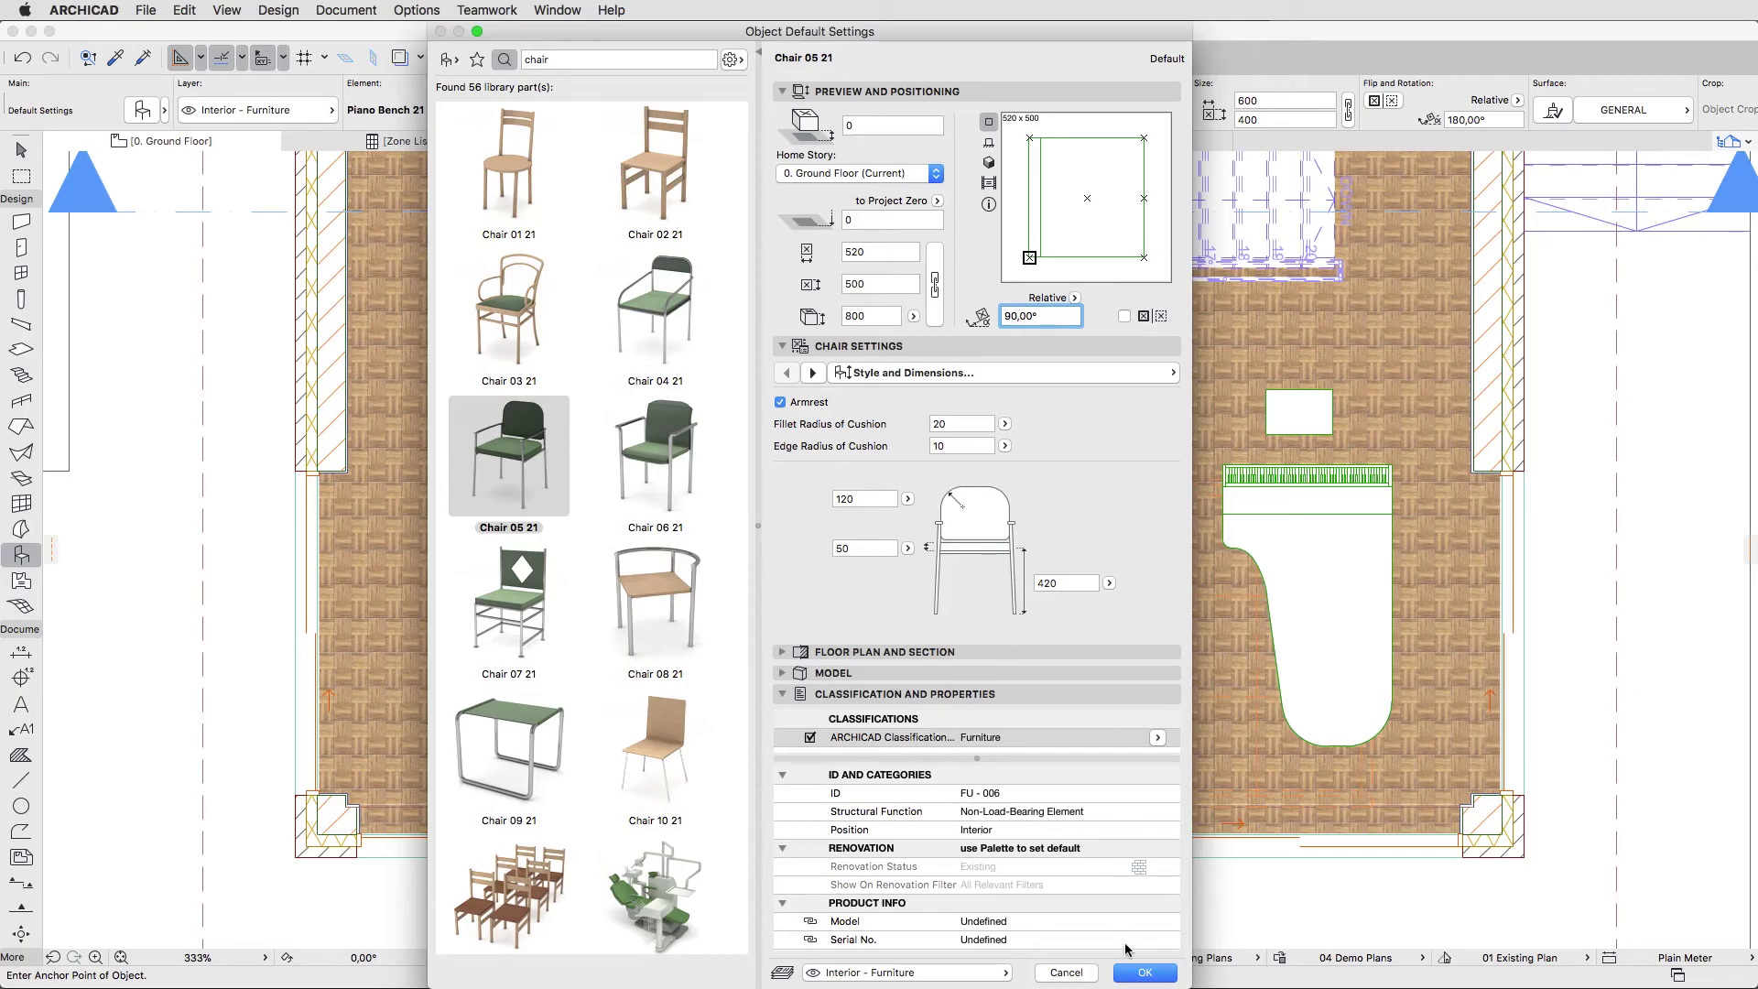
pyautogui.click(1140, 972)
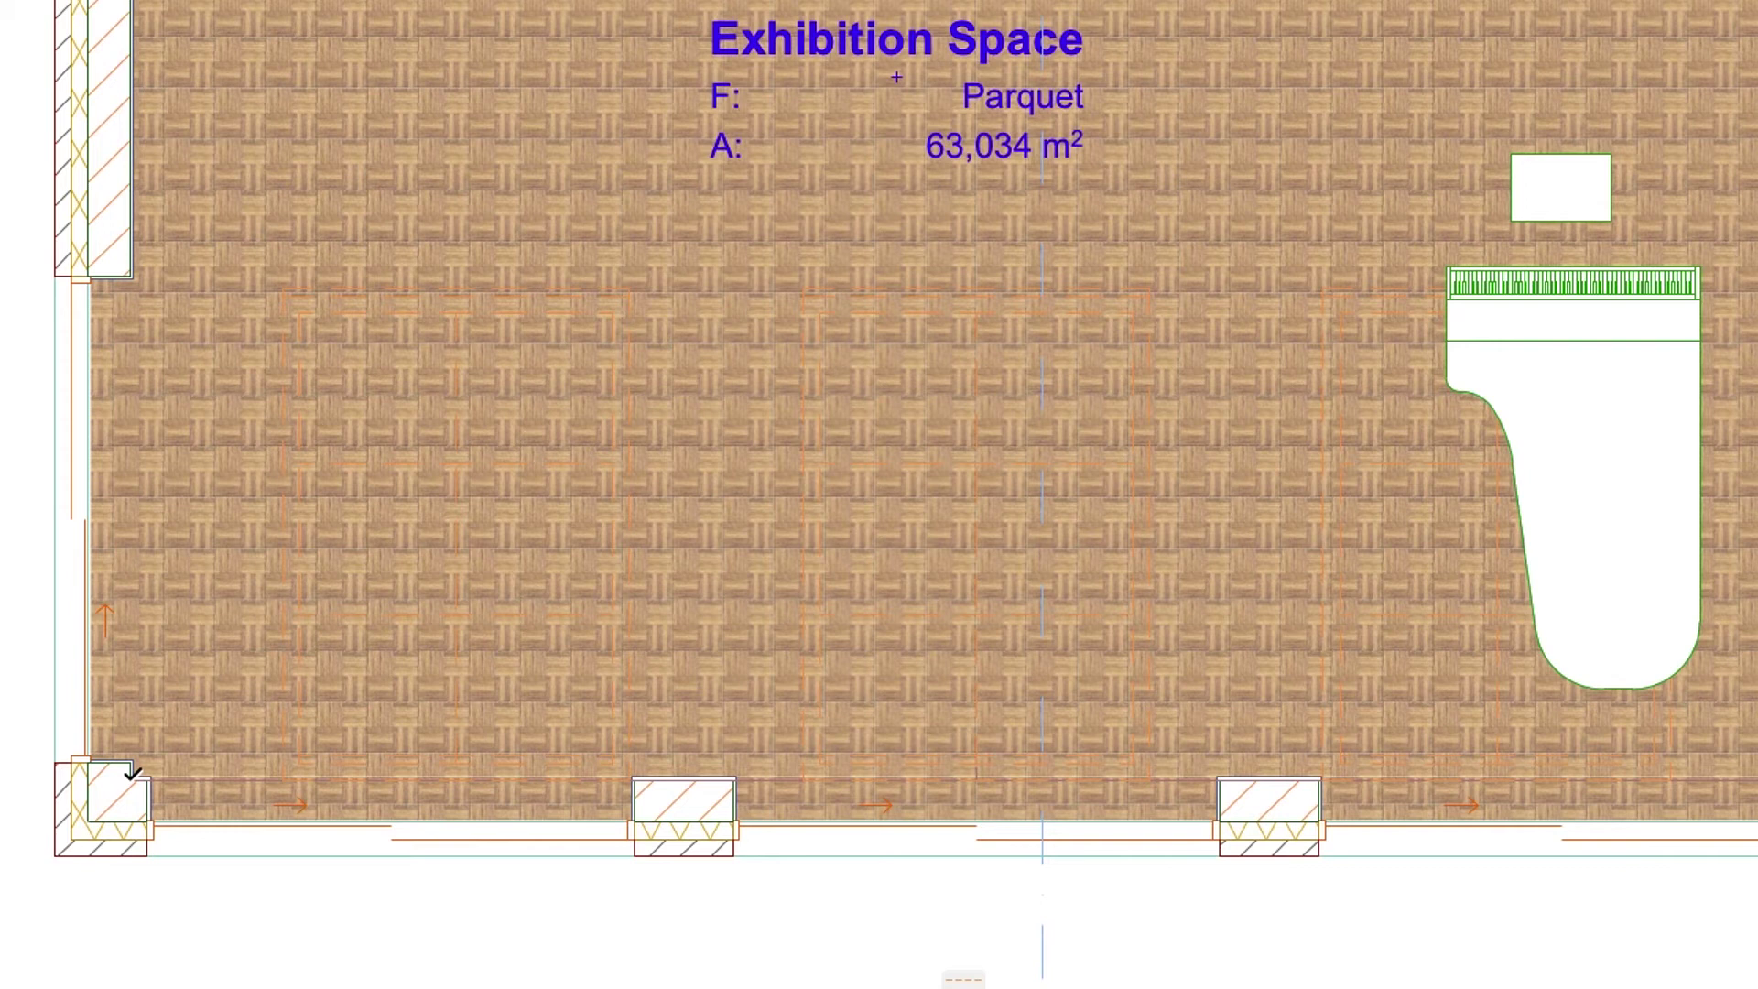
# Step: Place the chair at Tracker coordinates X 10000 and Y 850
pyautogui.write('x')
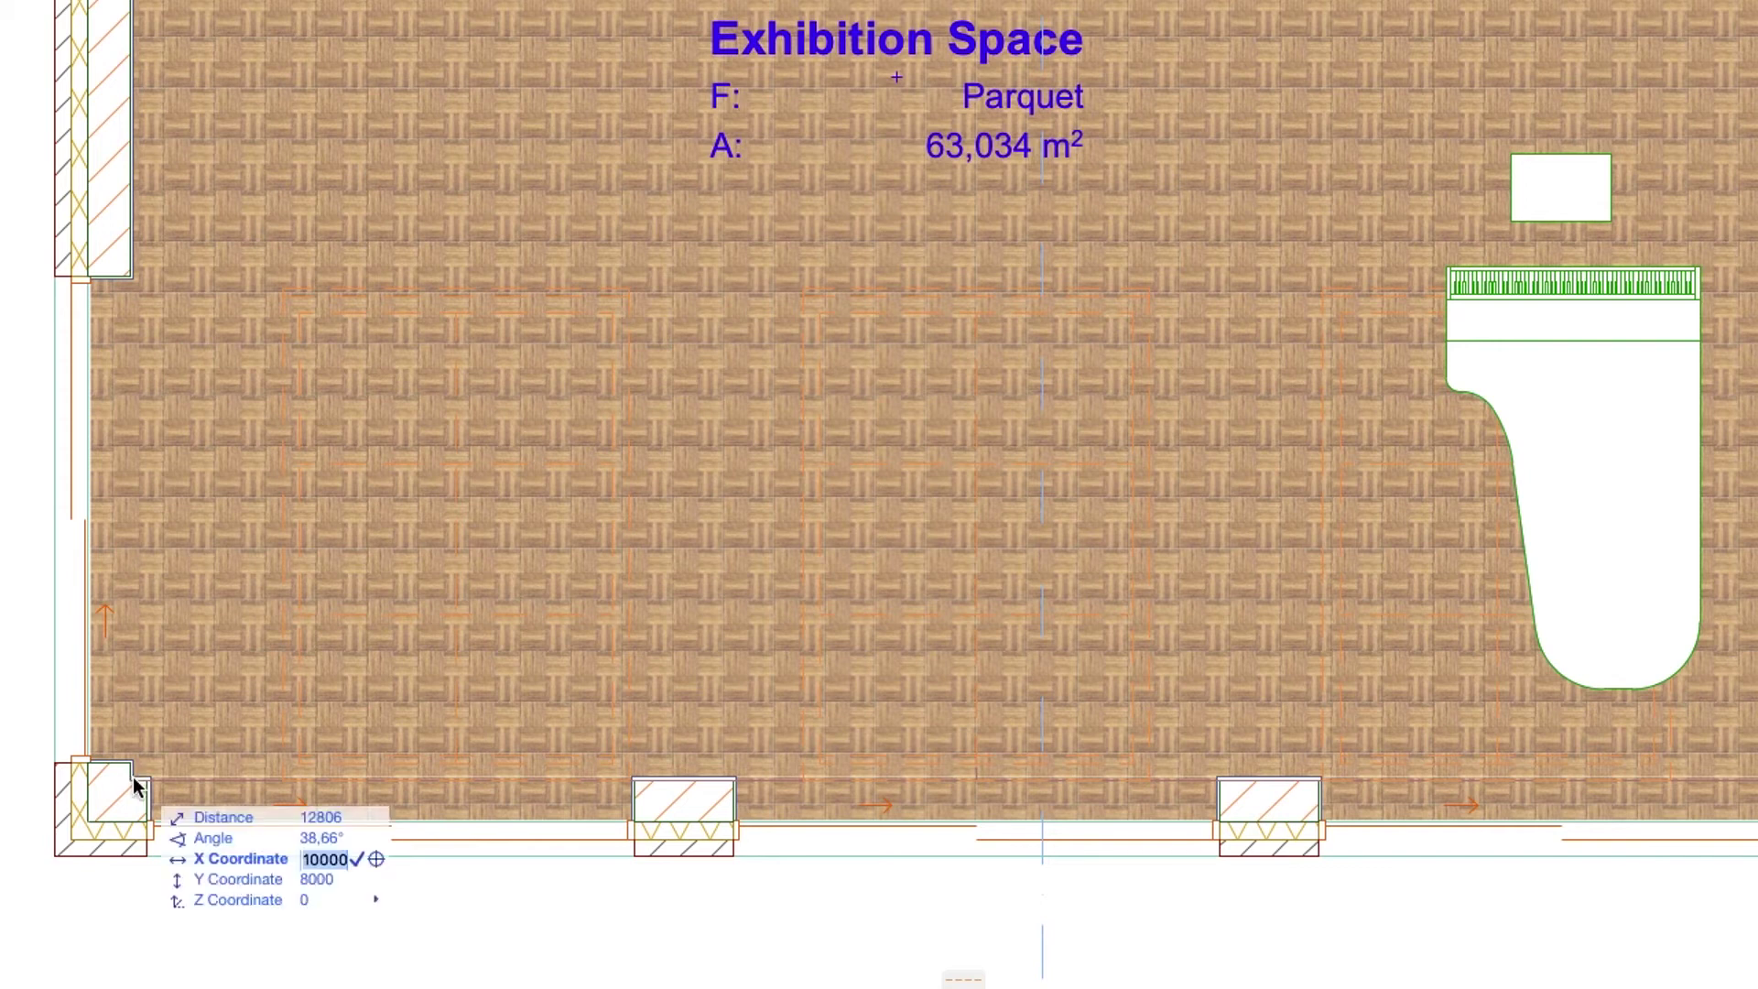
pyautogui.write('10000')
pyautogui.press('Tab')
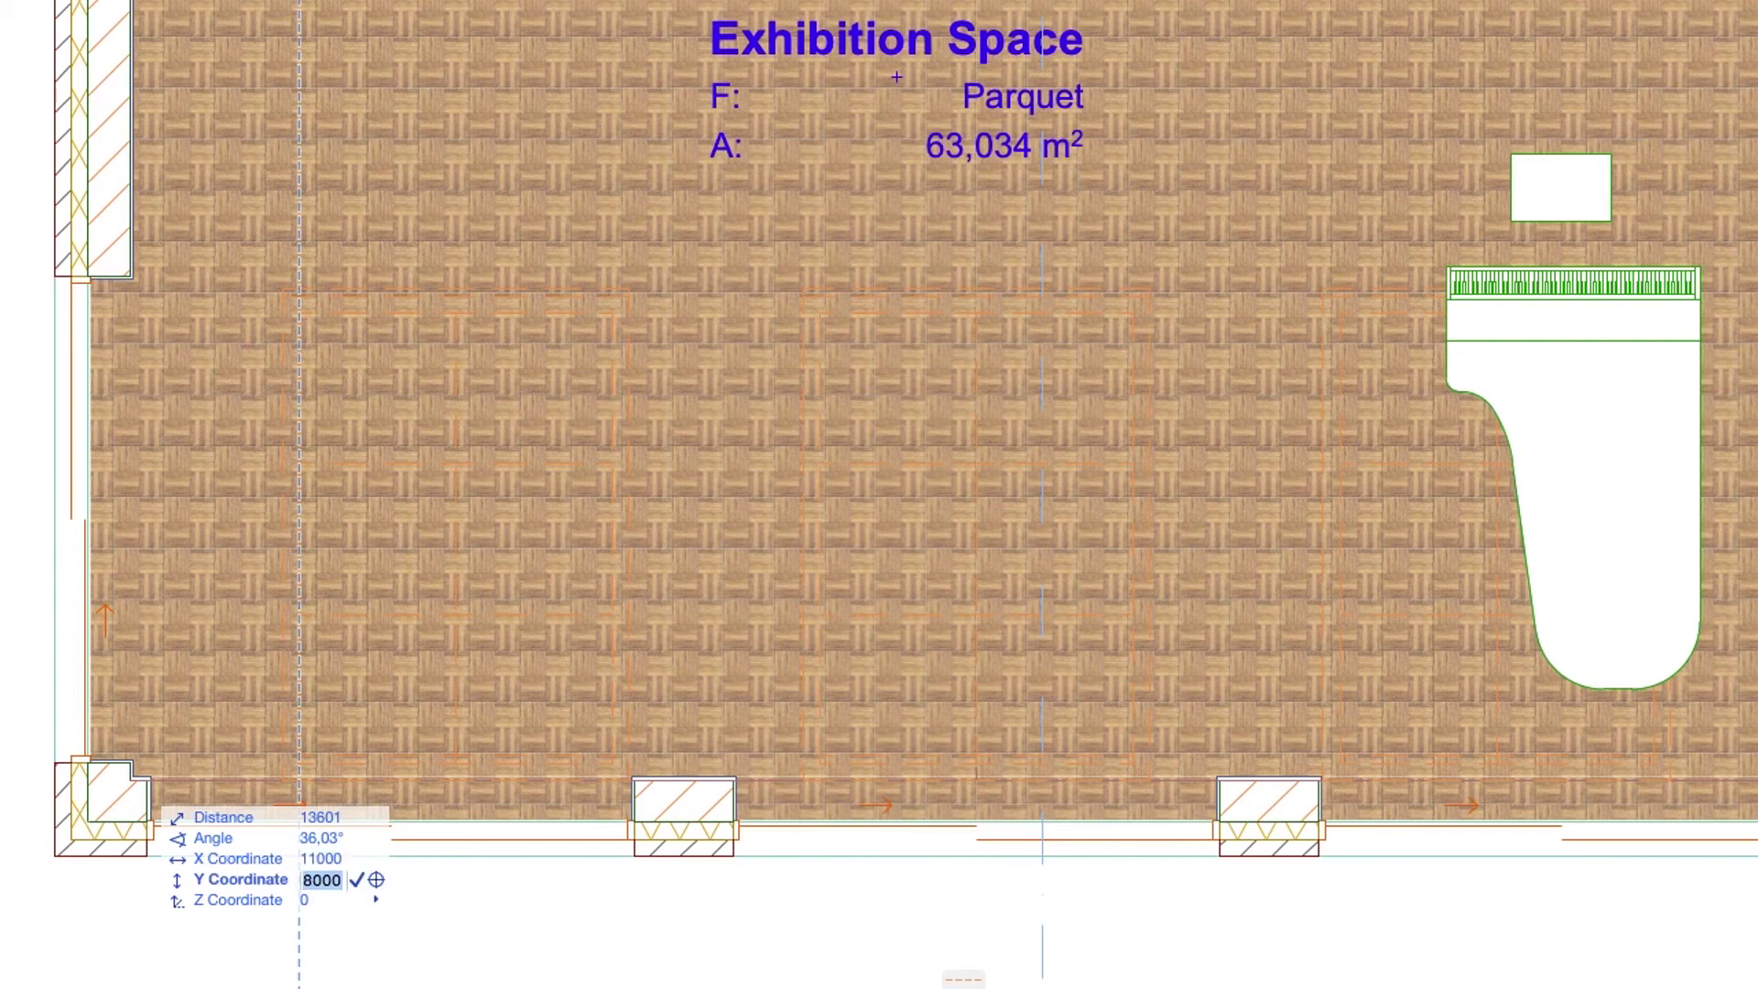
pyautogui.write('850')
pyautogui.press('Return')
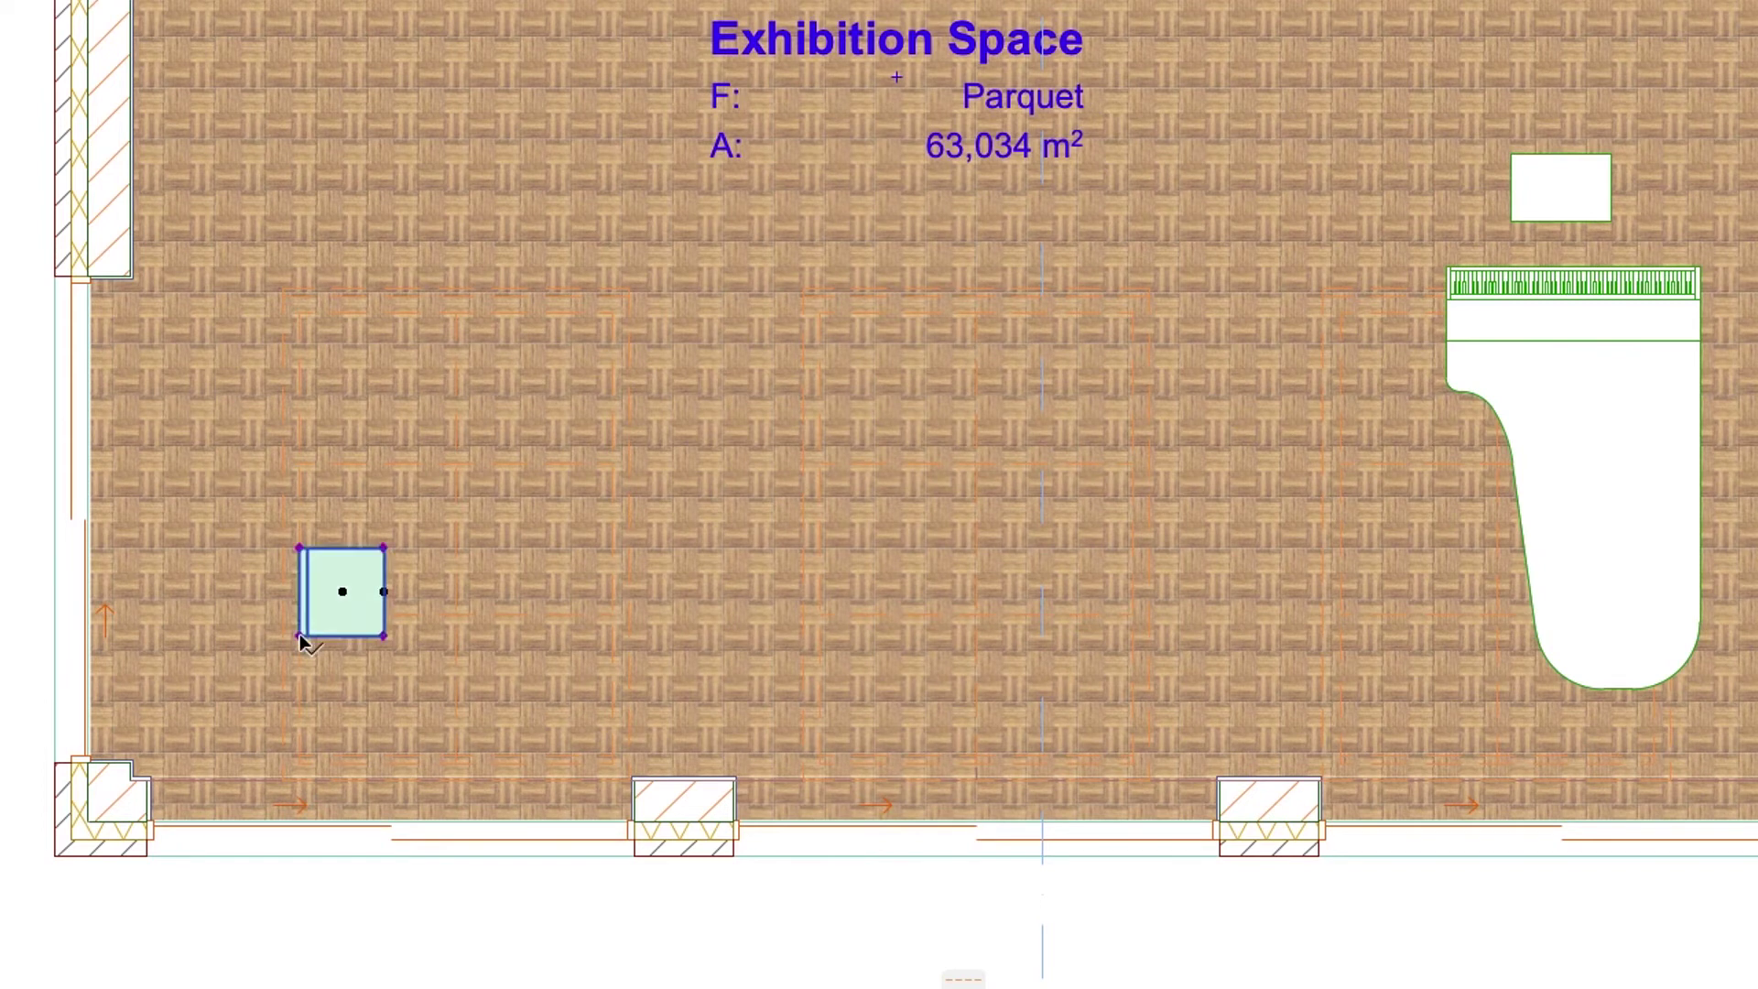
# Step: Select the chair and set Multiply to Matrix with Increment and Spread input
pyautogui.click(300, 632)
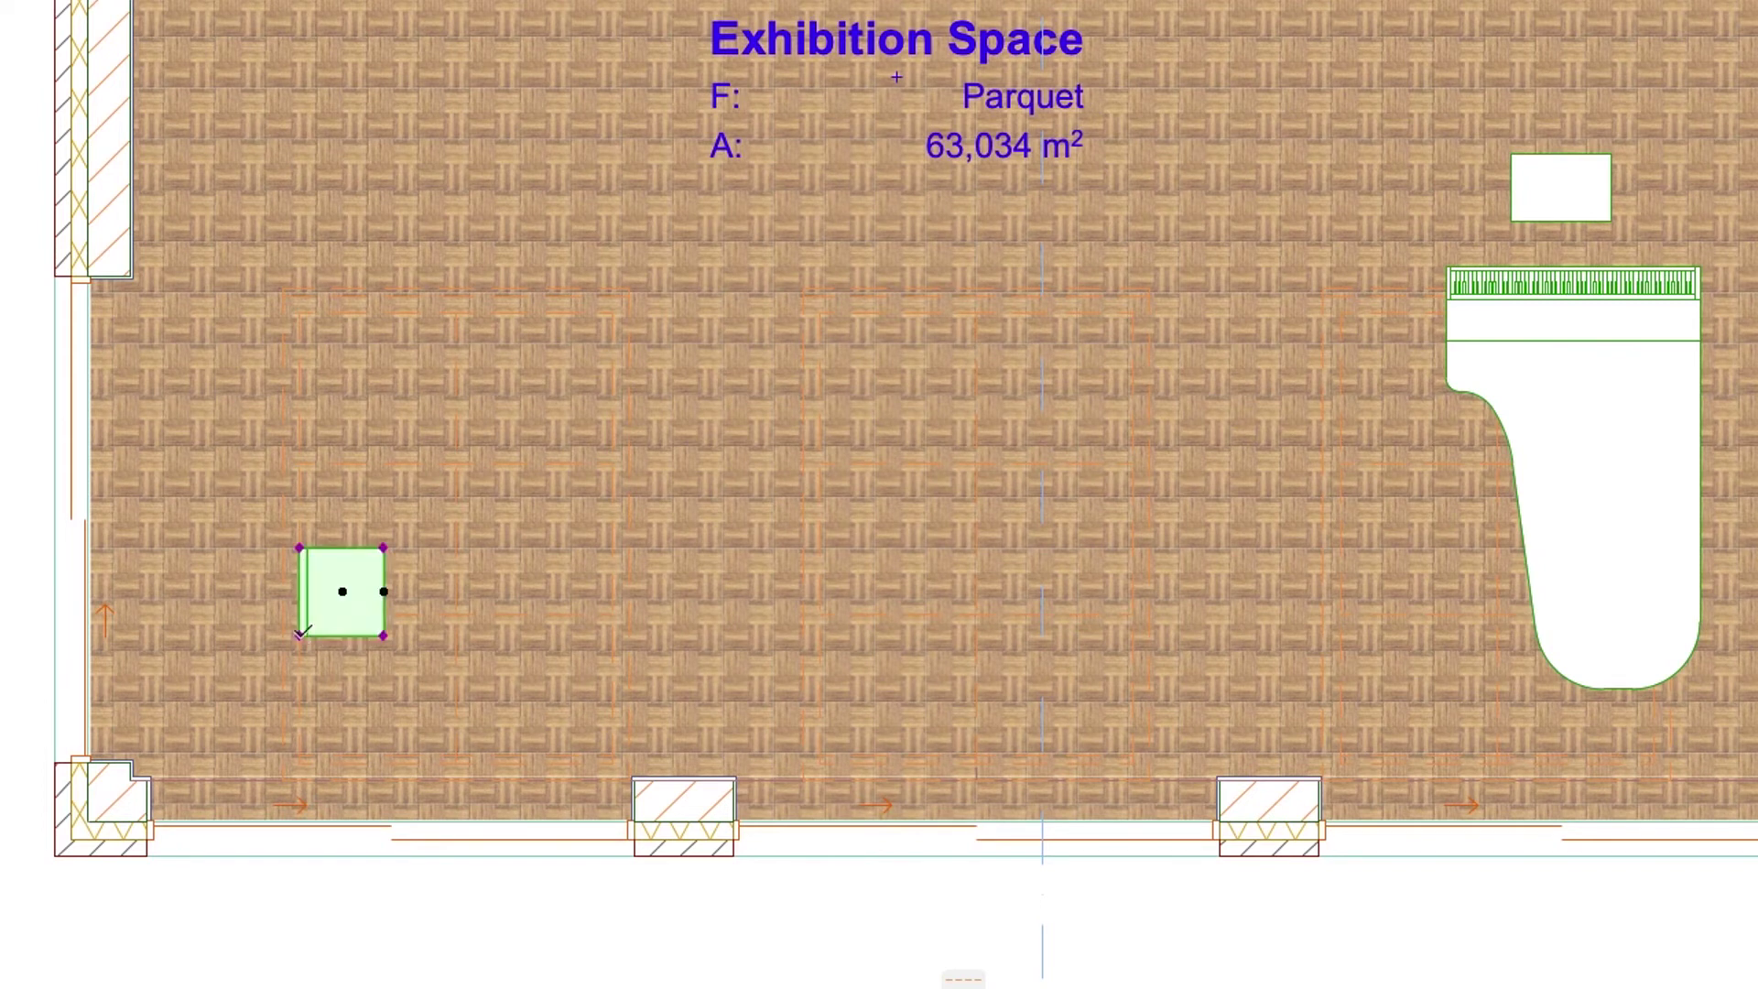
pyautogui.press('super+u')
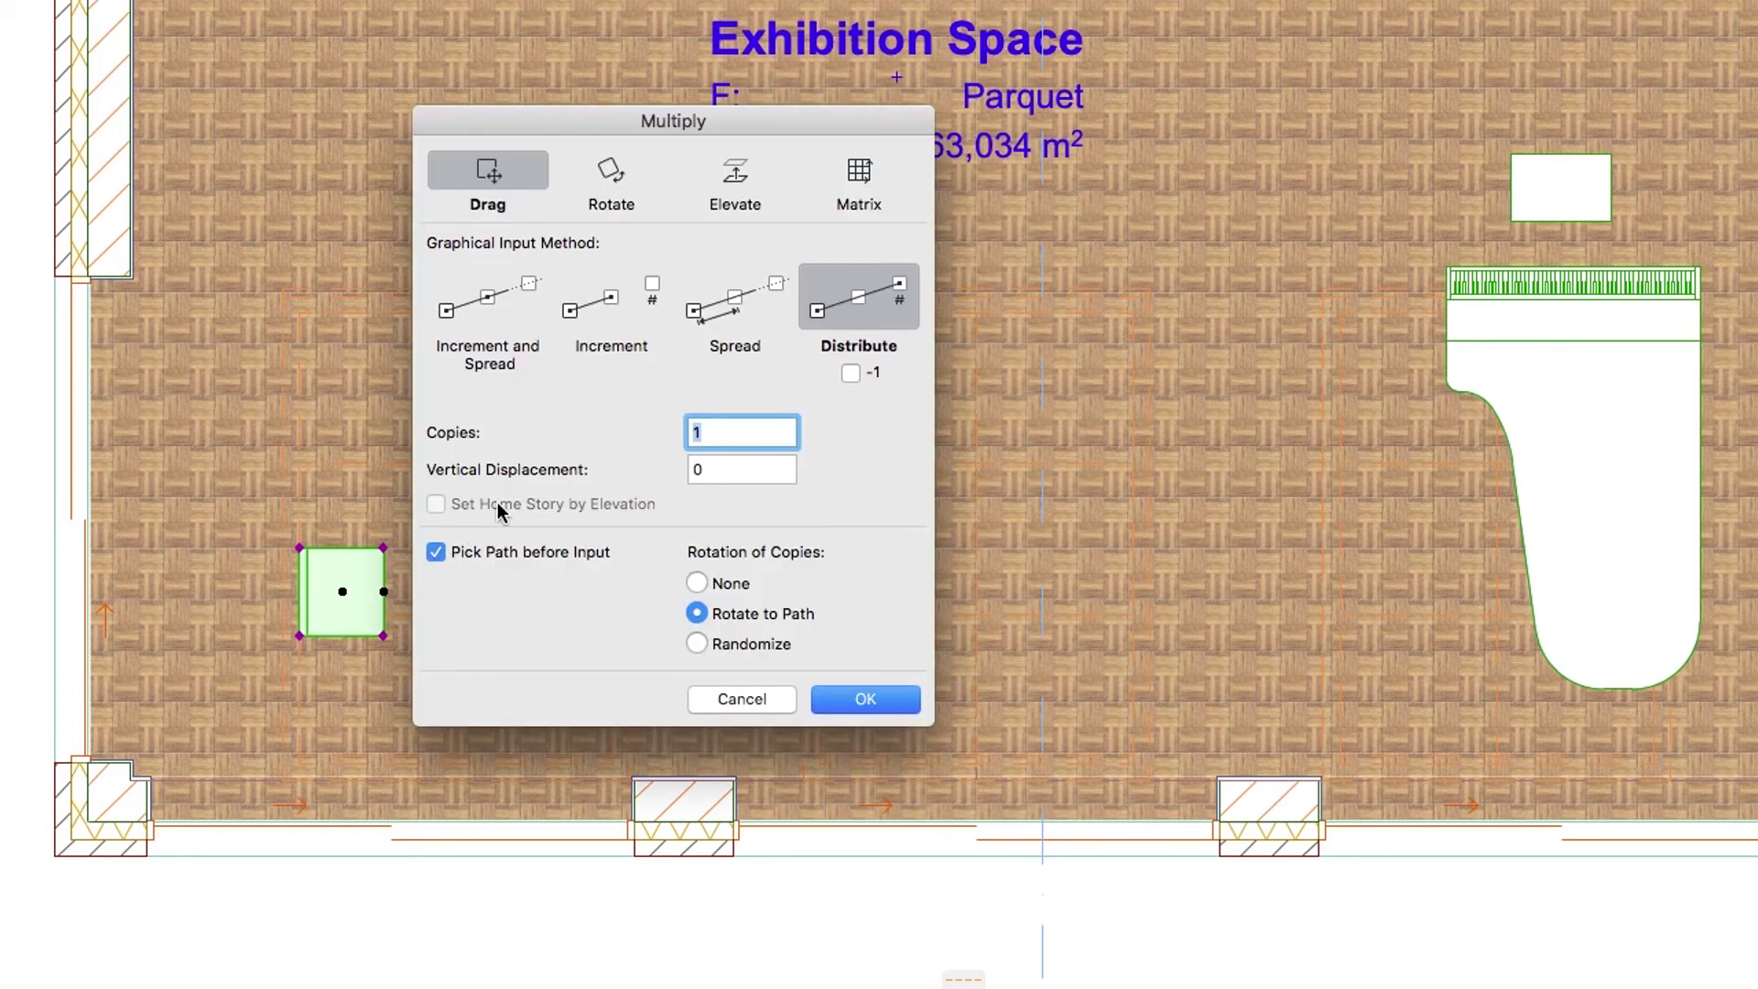
pyautogui.click(857, 172)
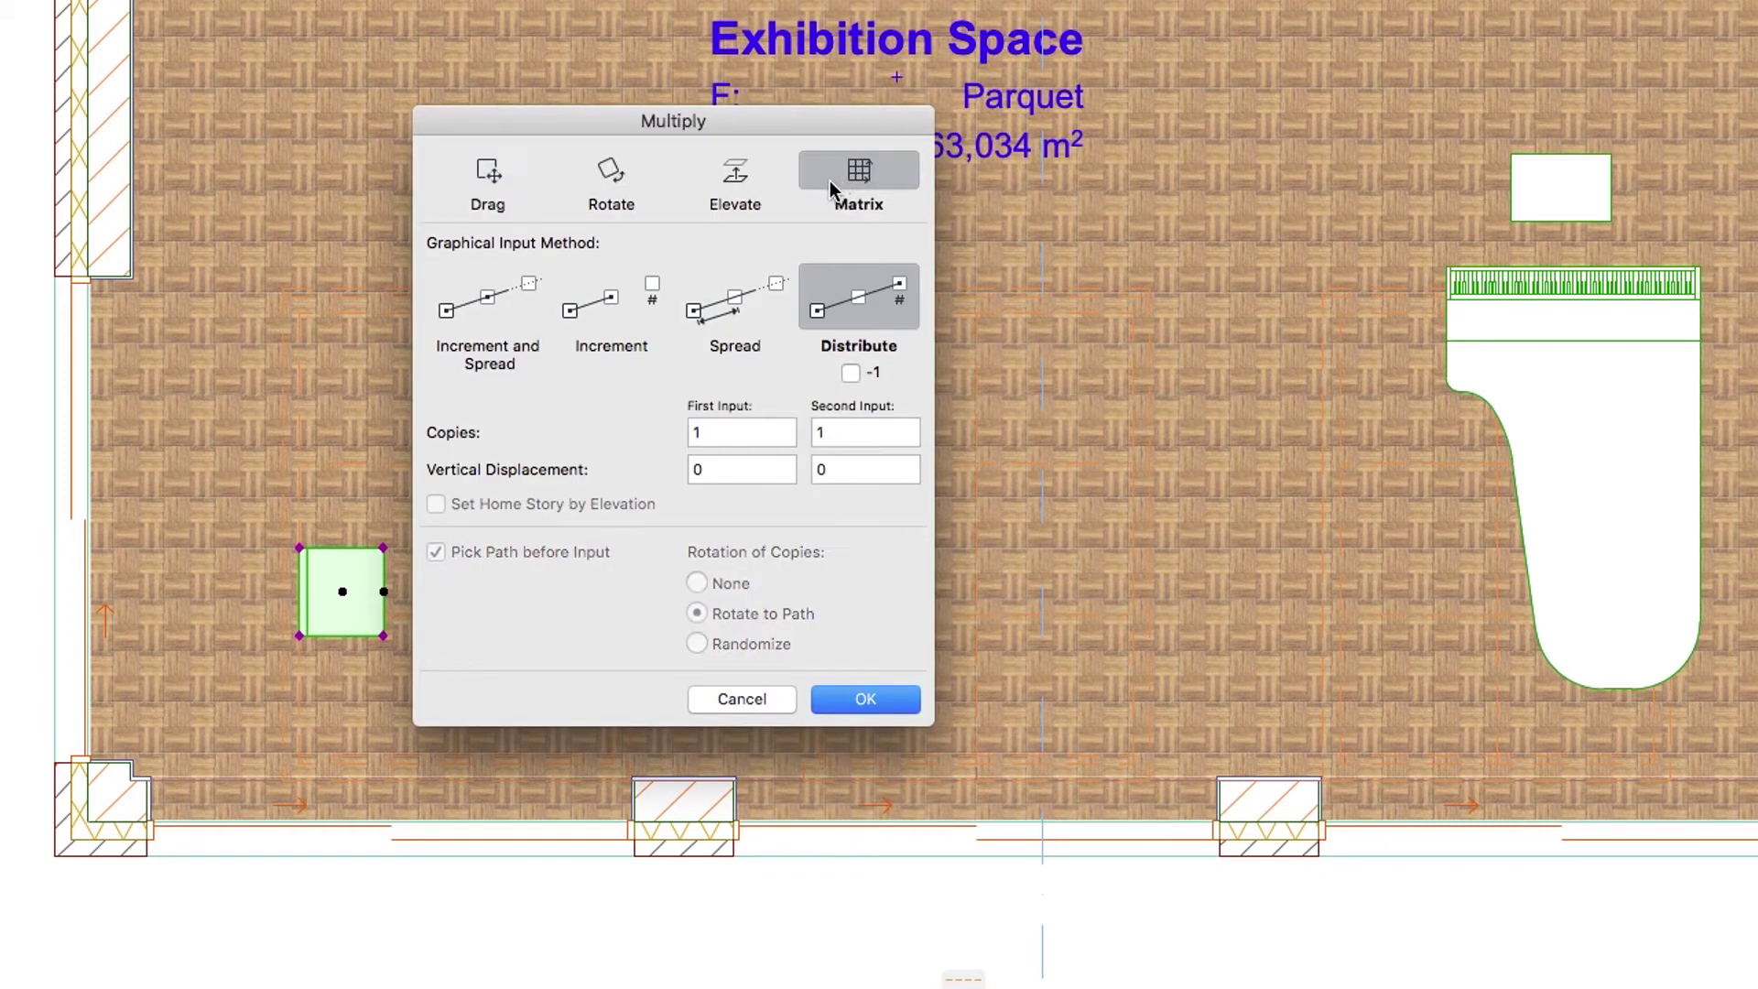
pyautogui.click(516, 292)
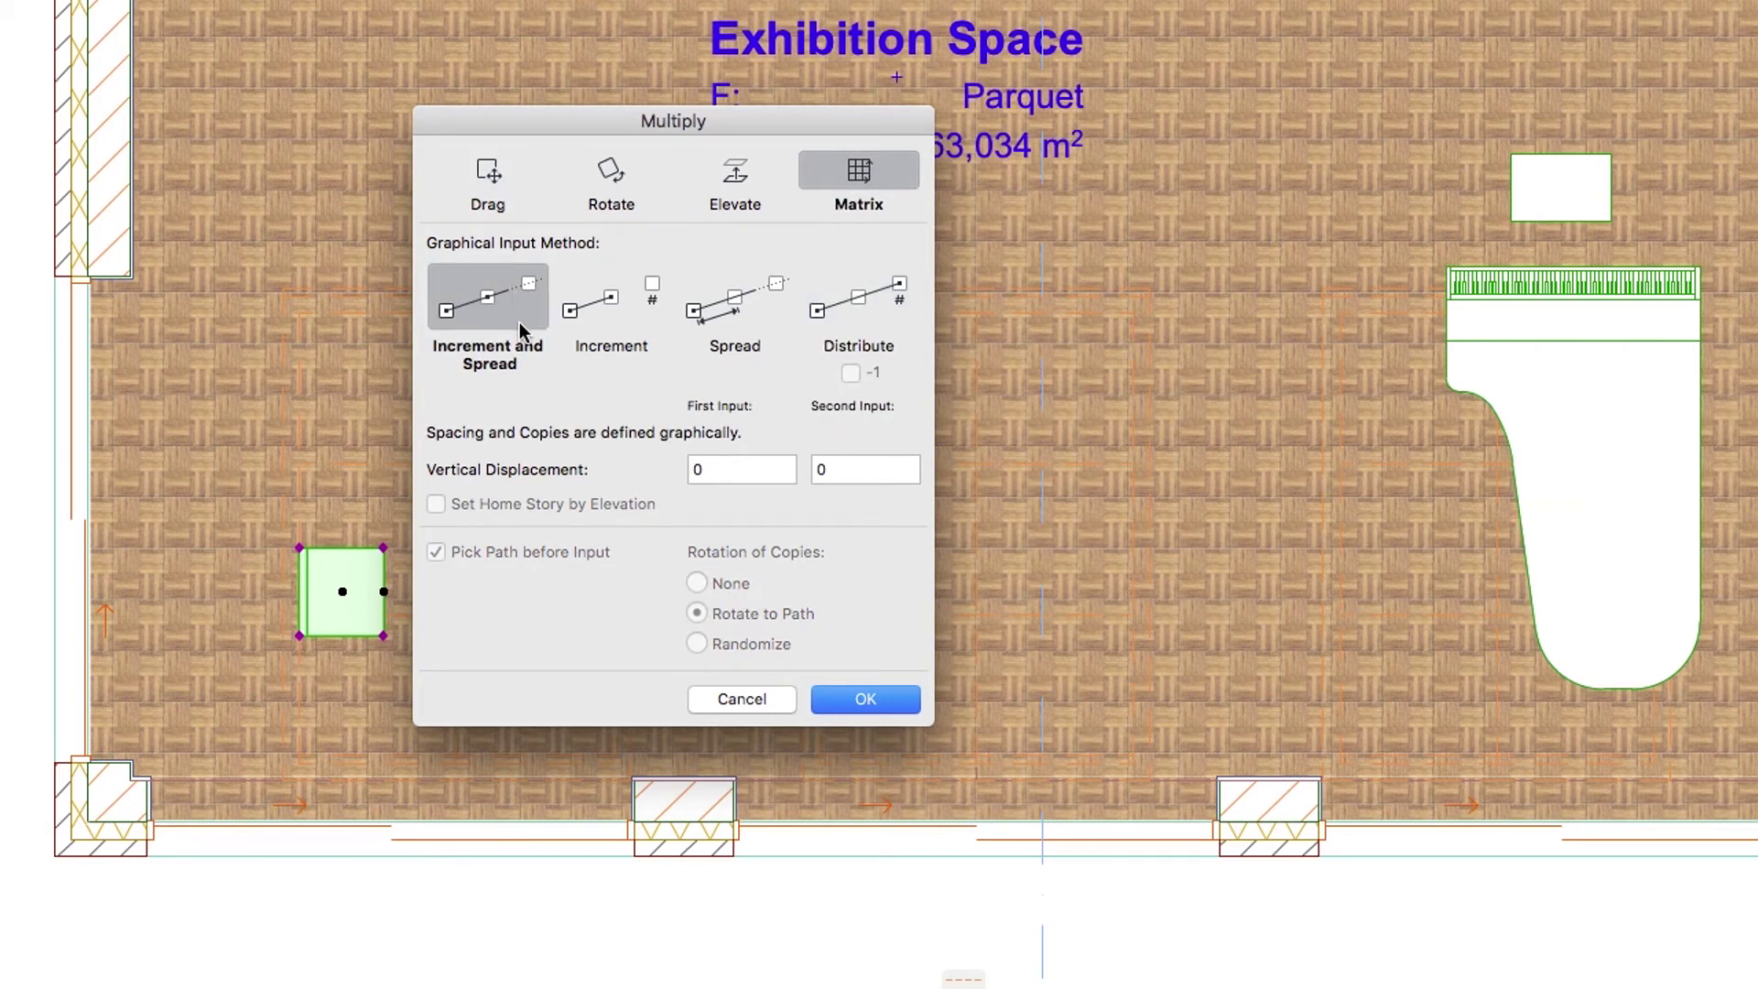
pyautogui.click(836, 699)
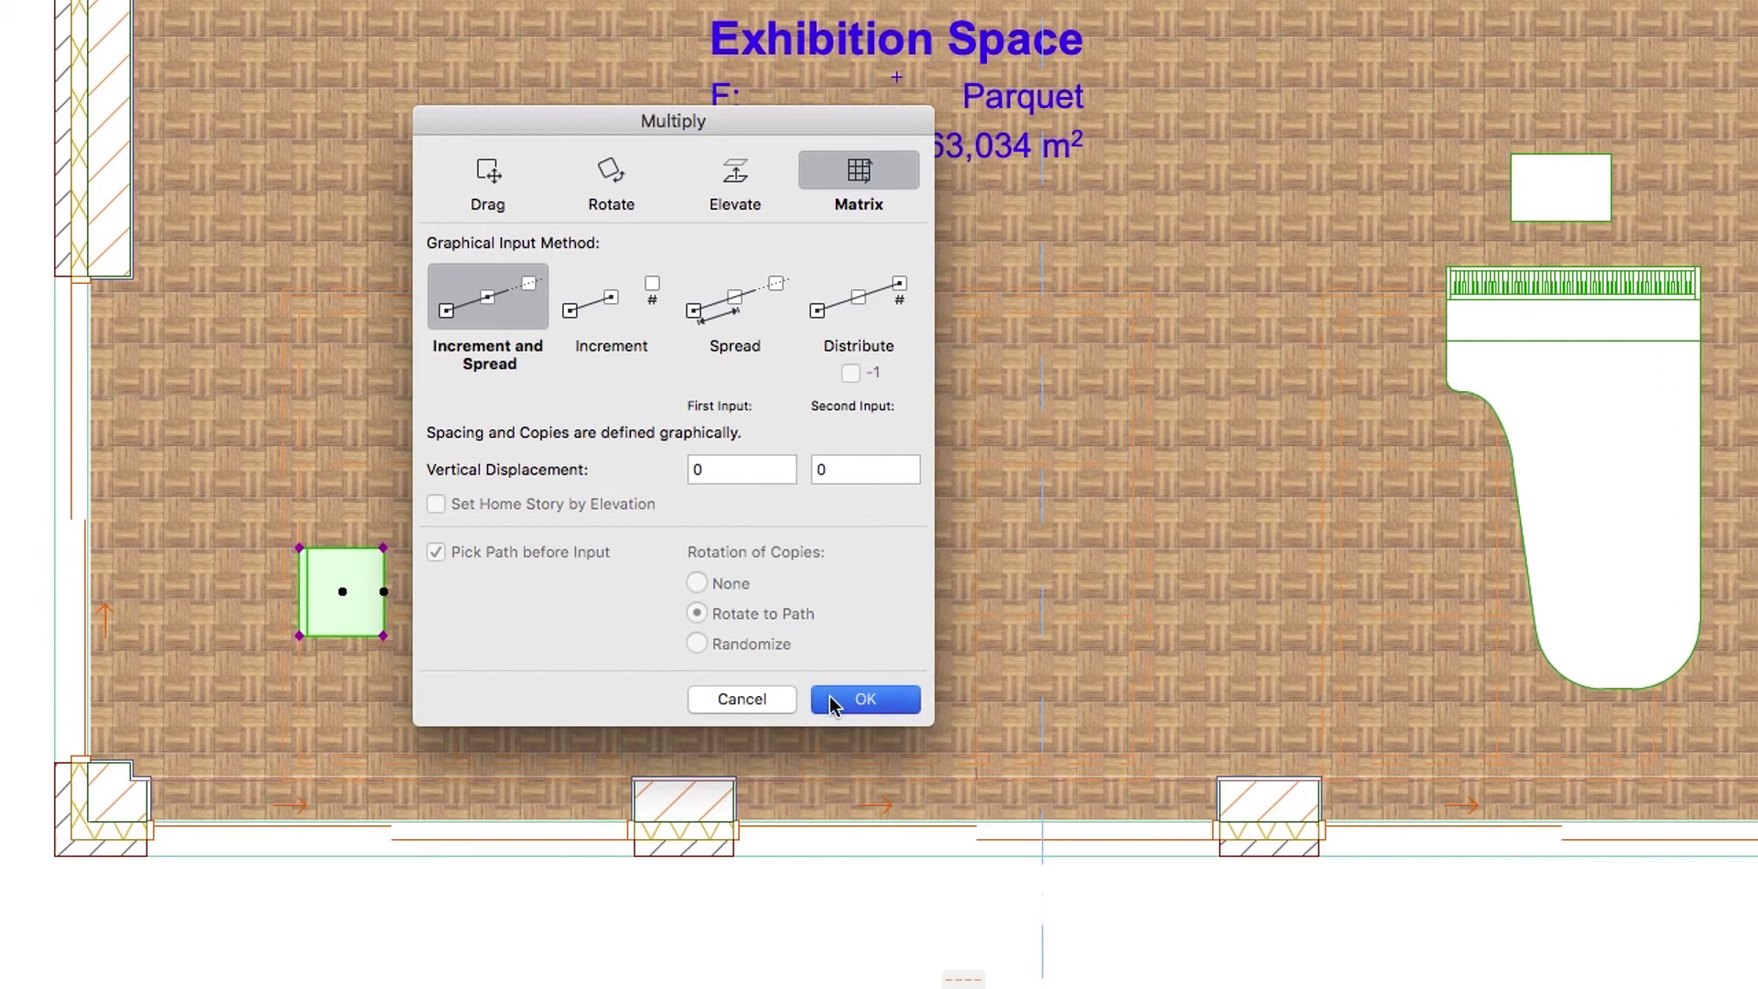
# Step: Spread the chair into a 7×5 grid, 600 apart vertically and 900 horizontally, then deselect
pyautogui.click(300, 548)
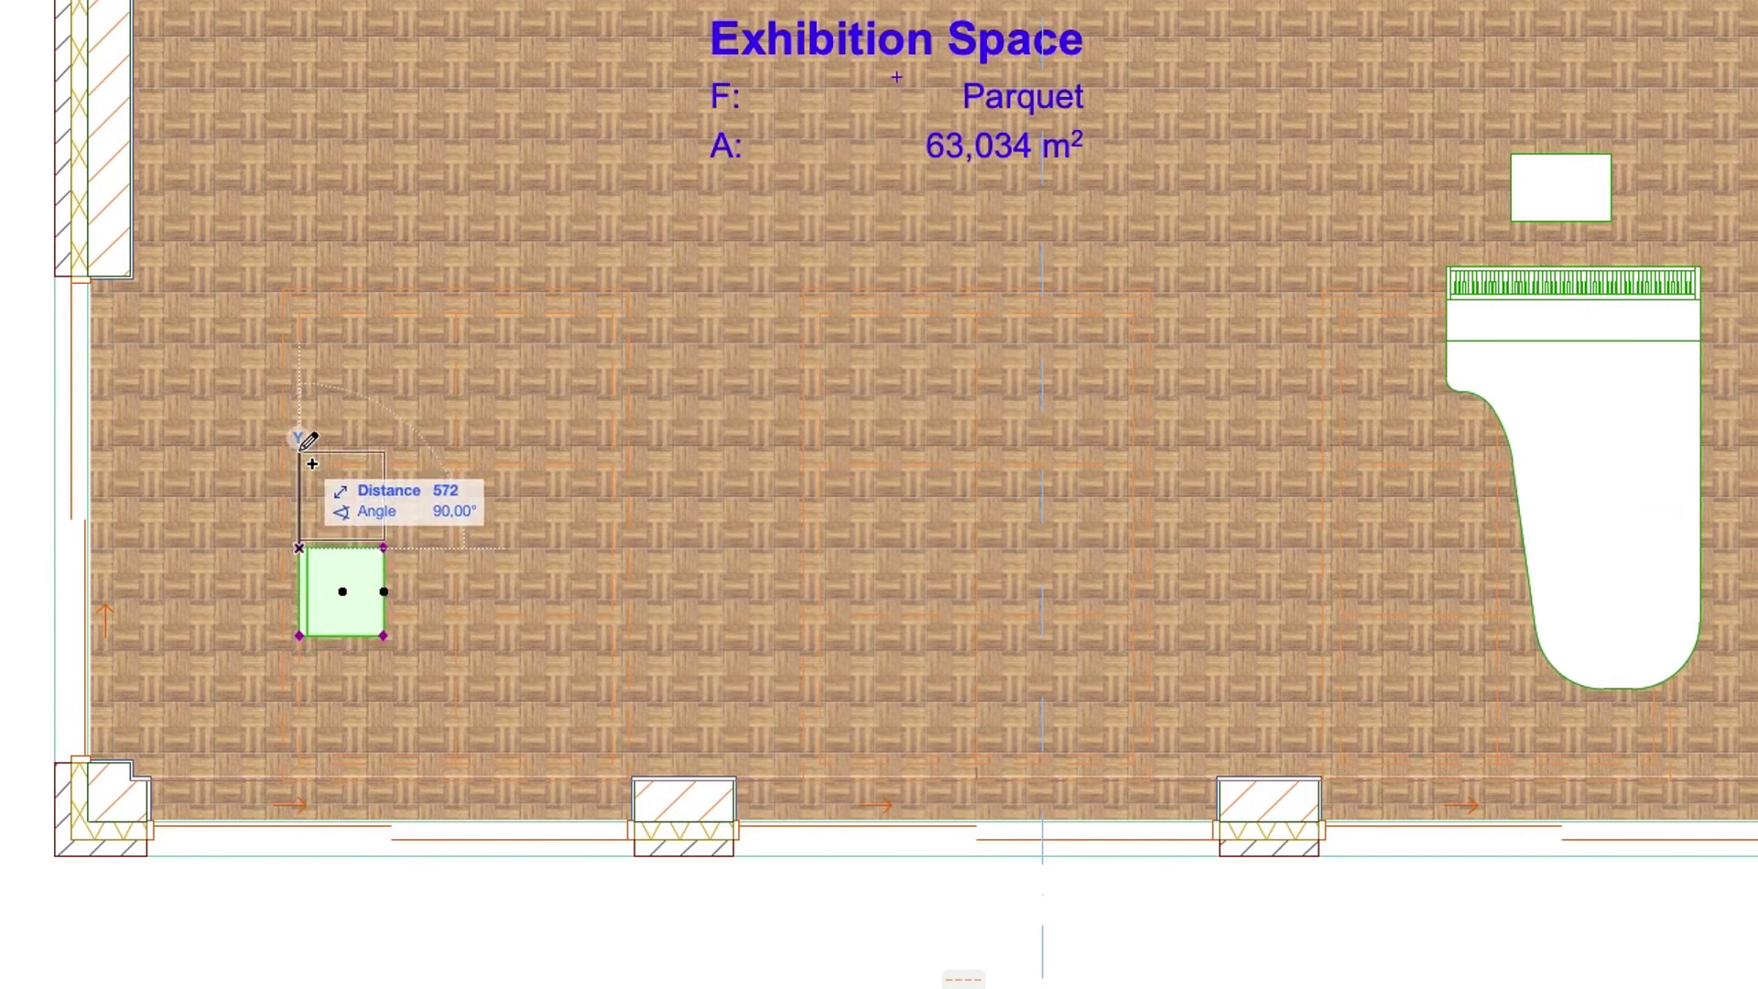
pyautogui.write('600')
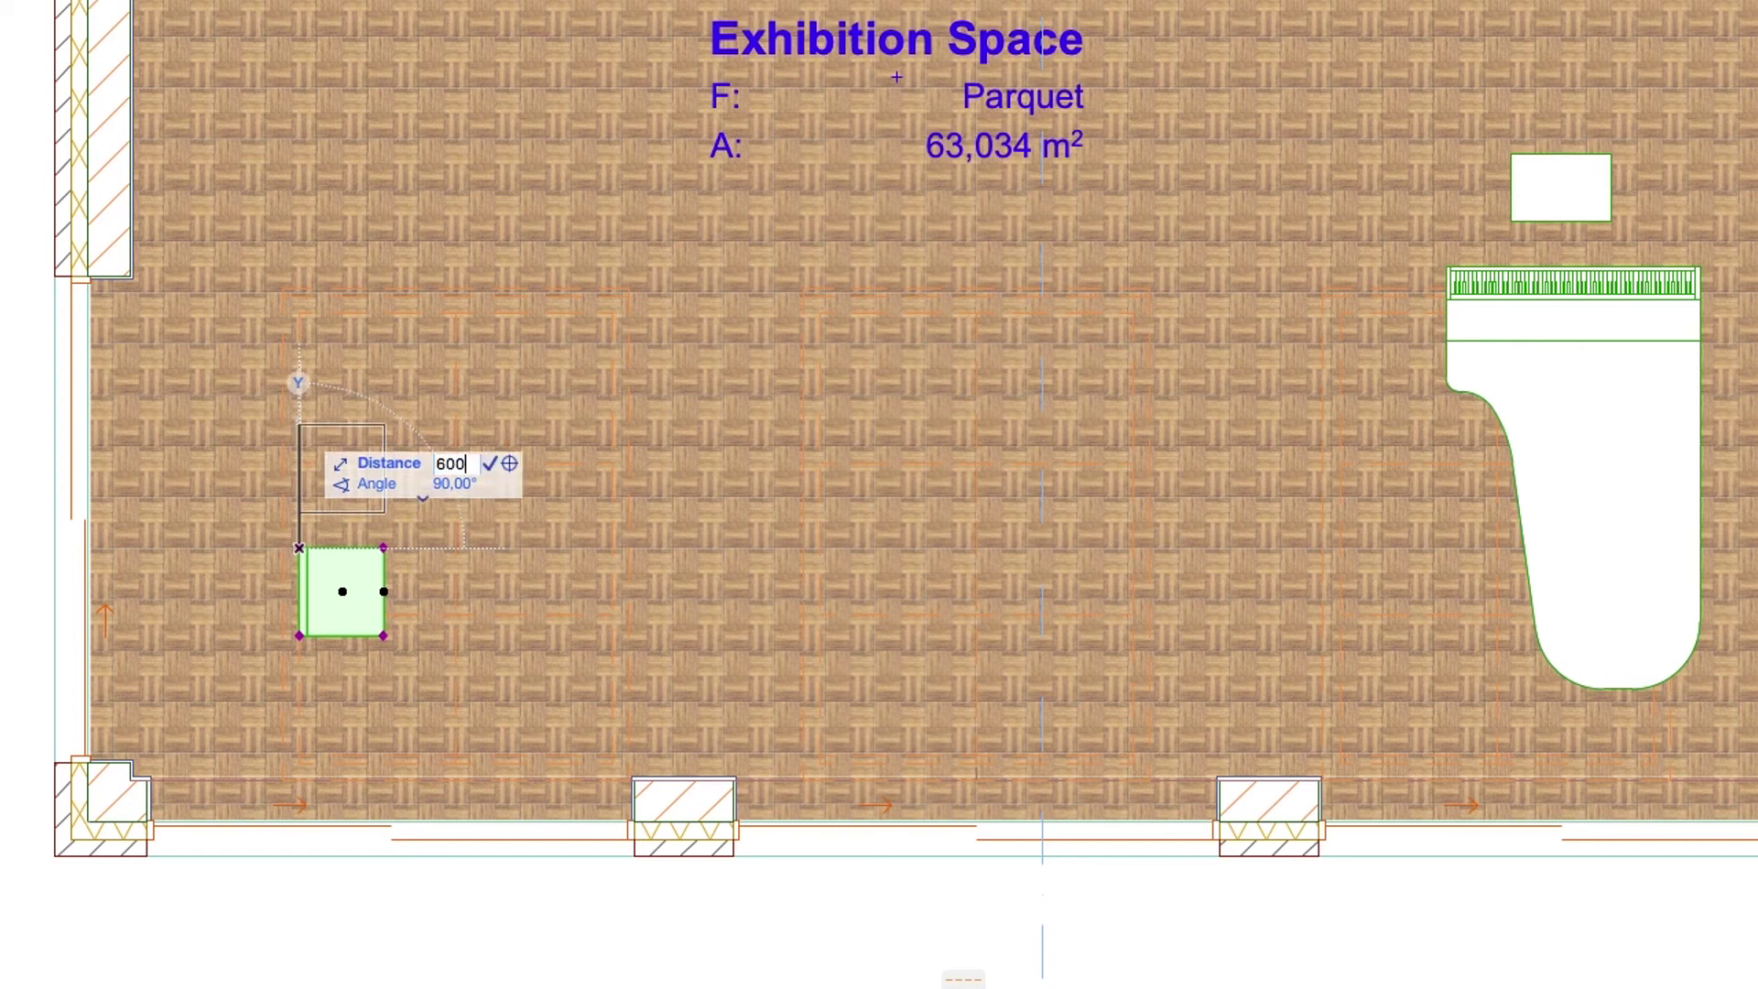
pyautogui.press('Return')
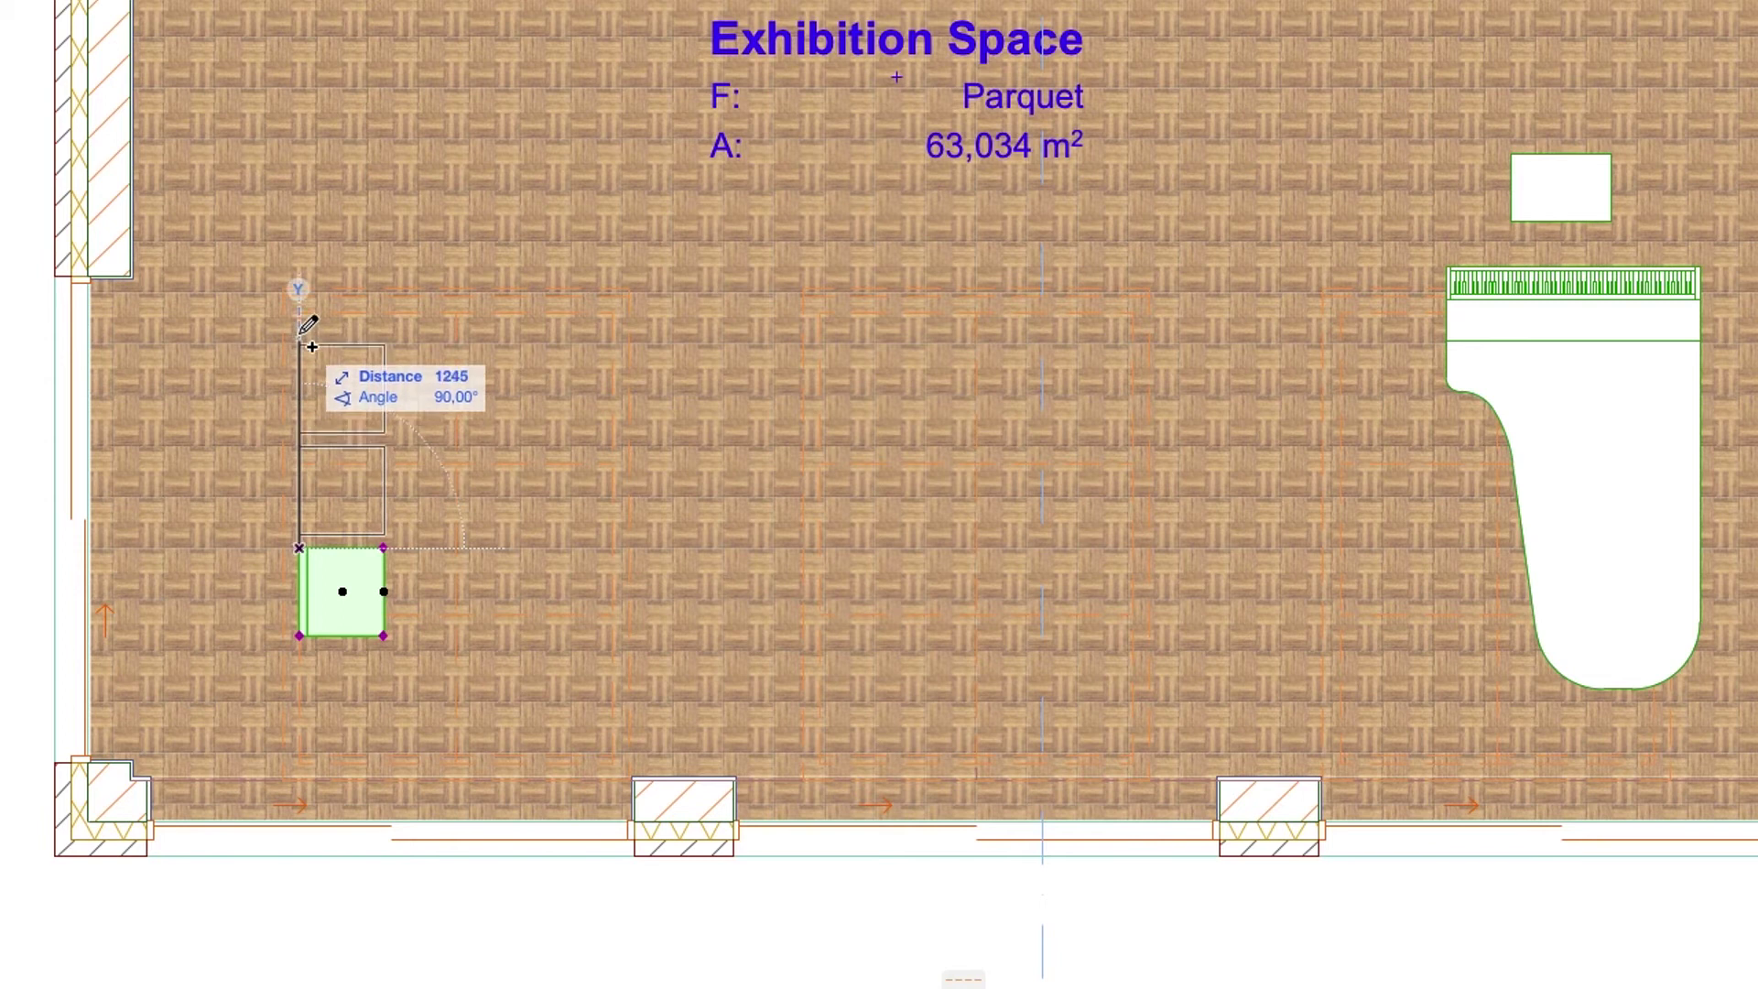
pyautogui.click(299, 126)
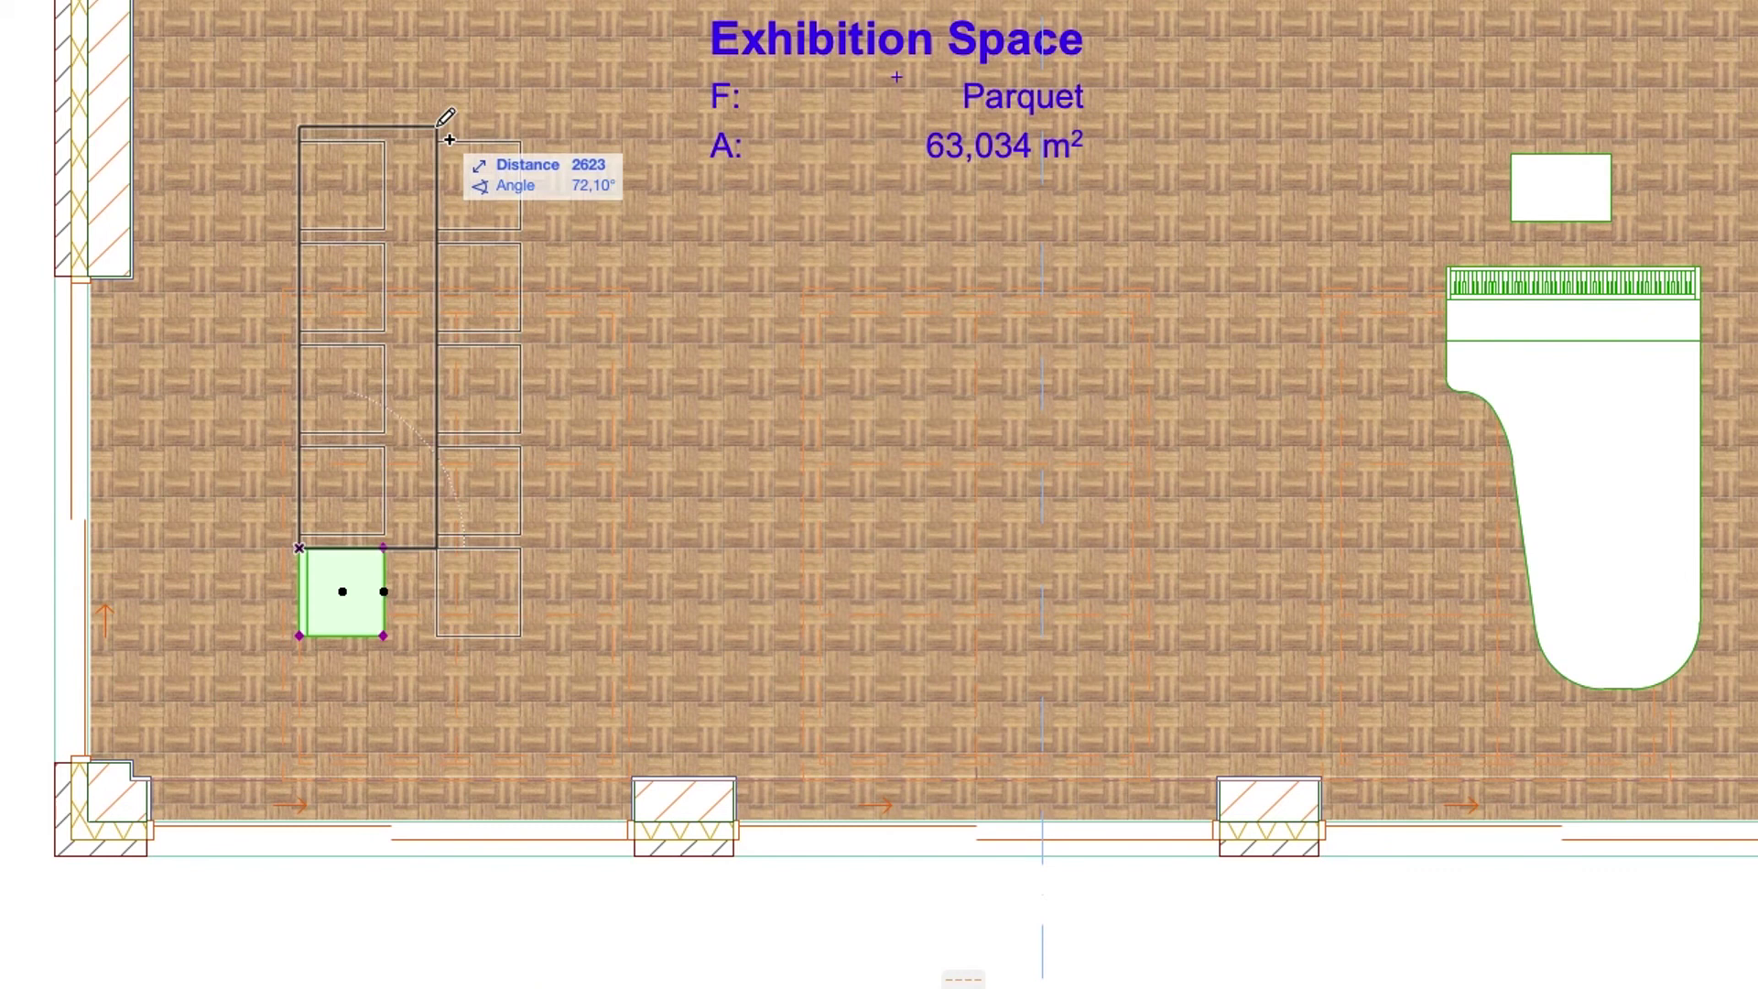
pyautogui.write('x')
pyautogui.write('900')
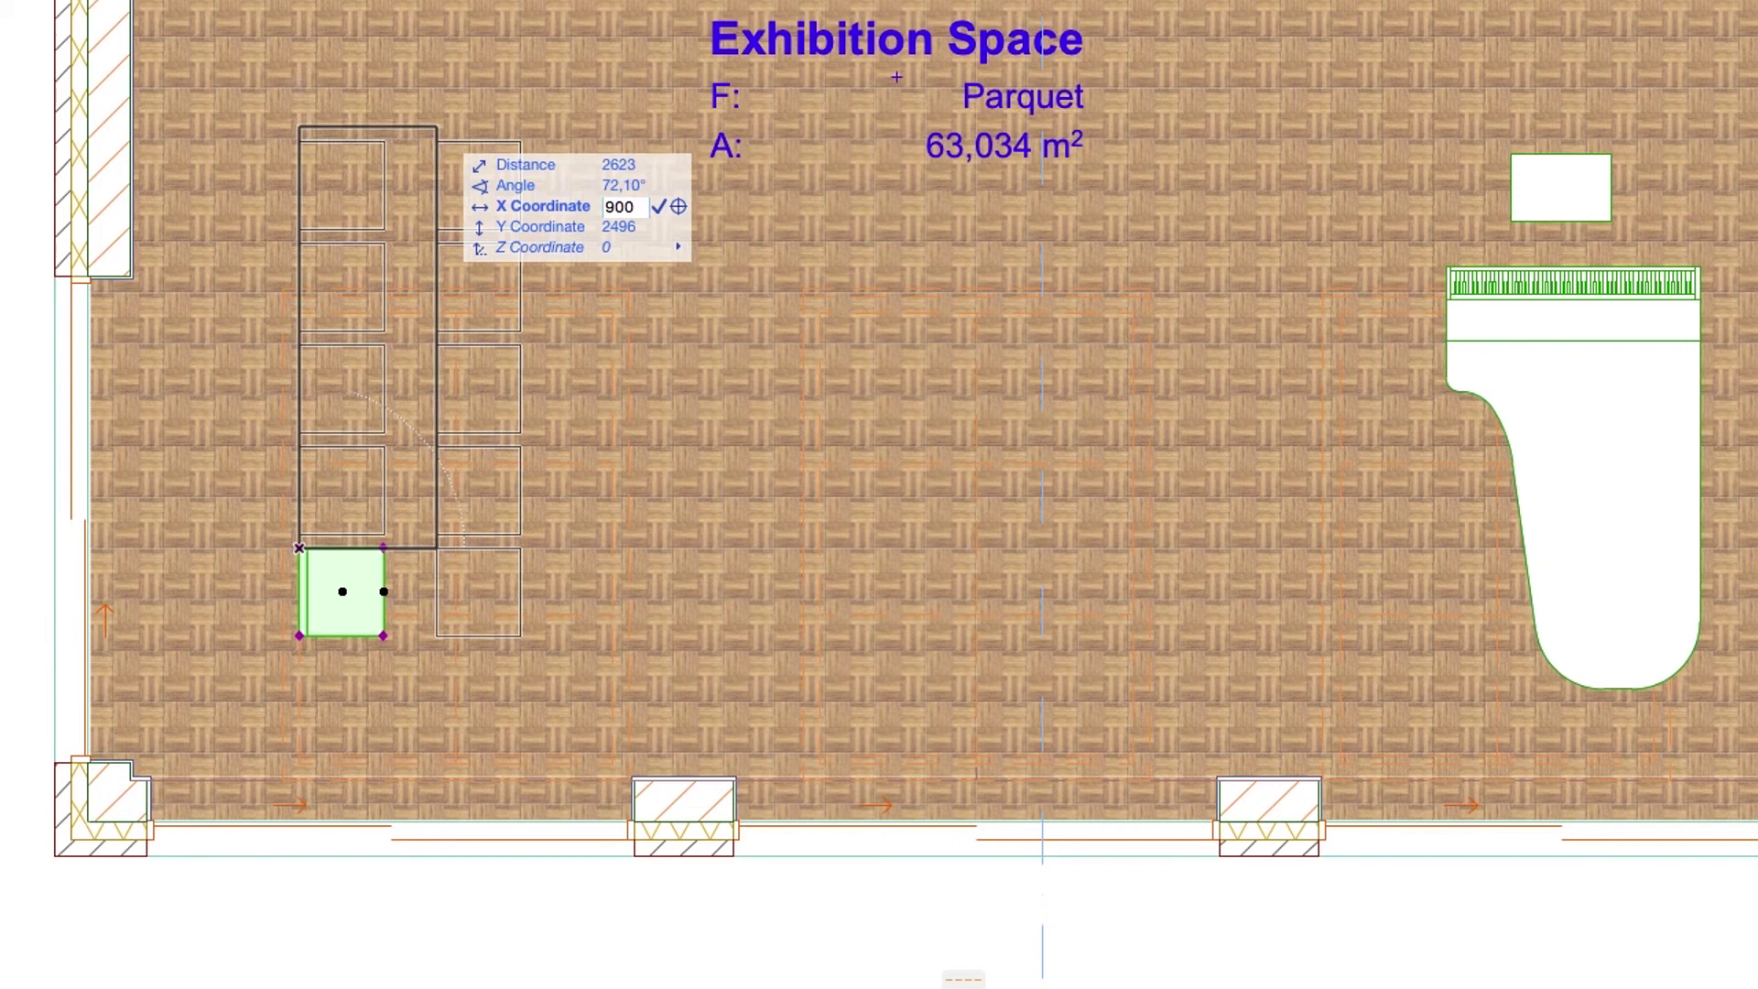
pyautogui.press('Return')
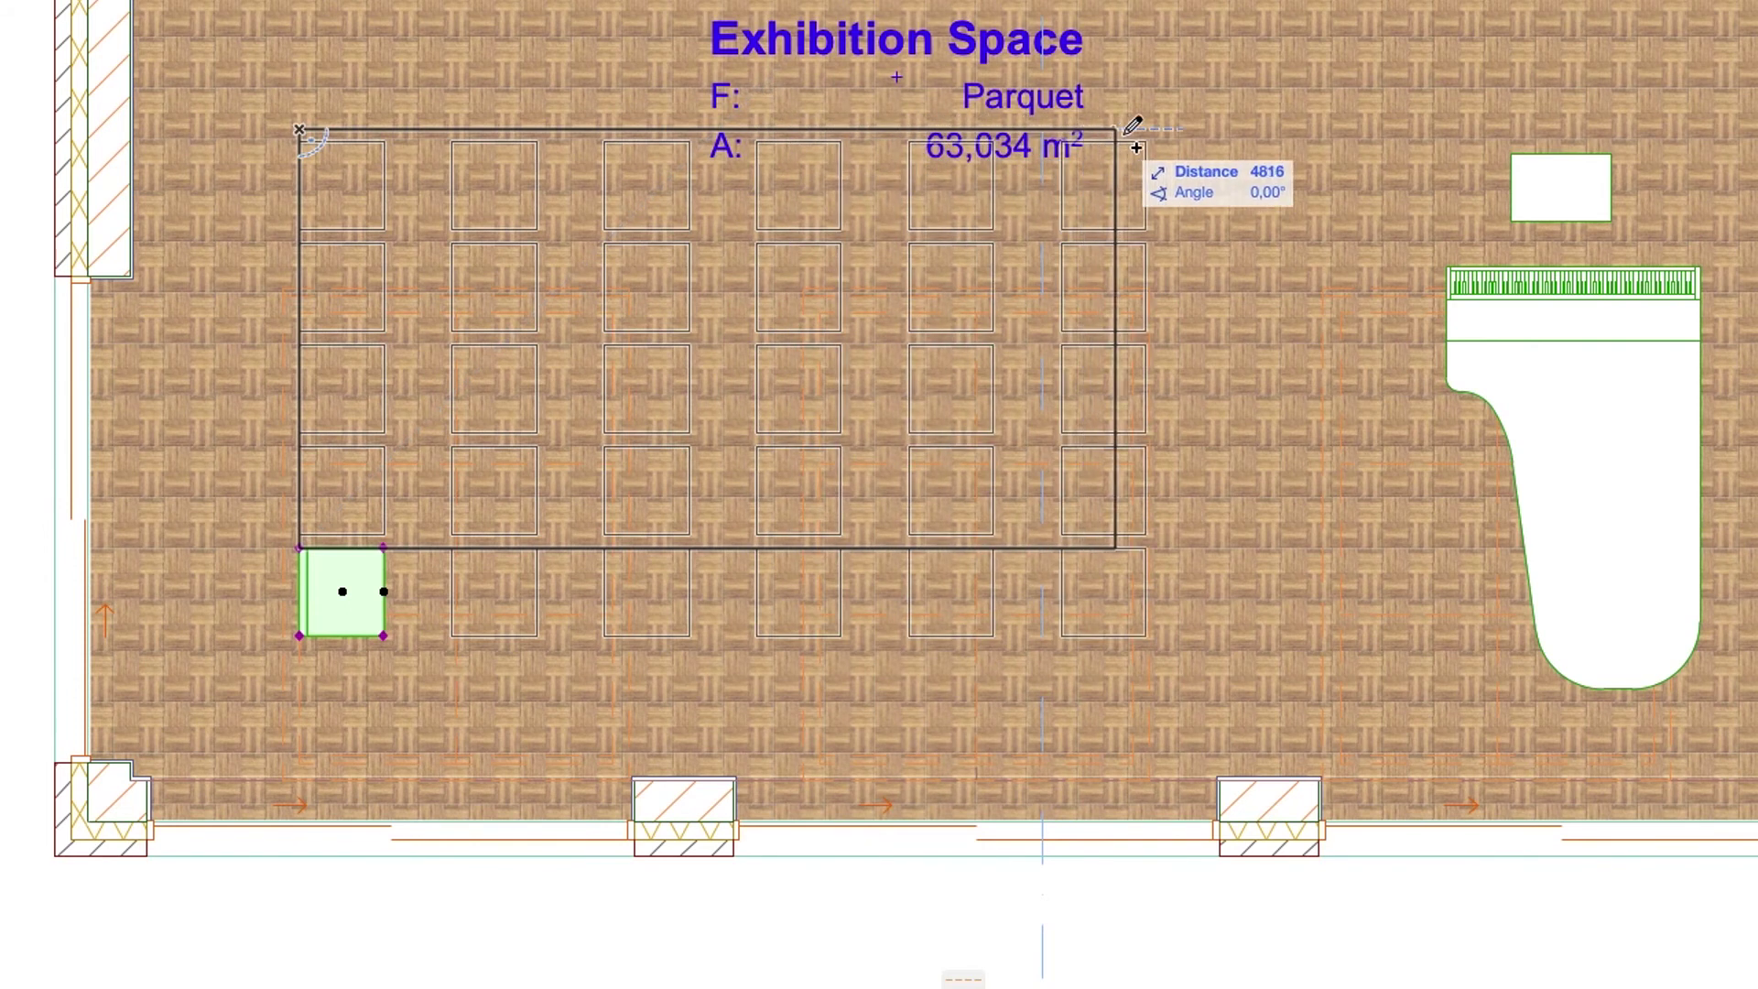
pyautogui.click(1227, 130)
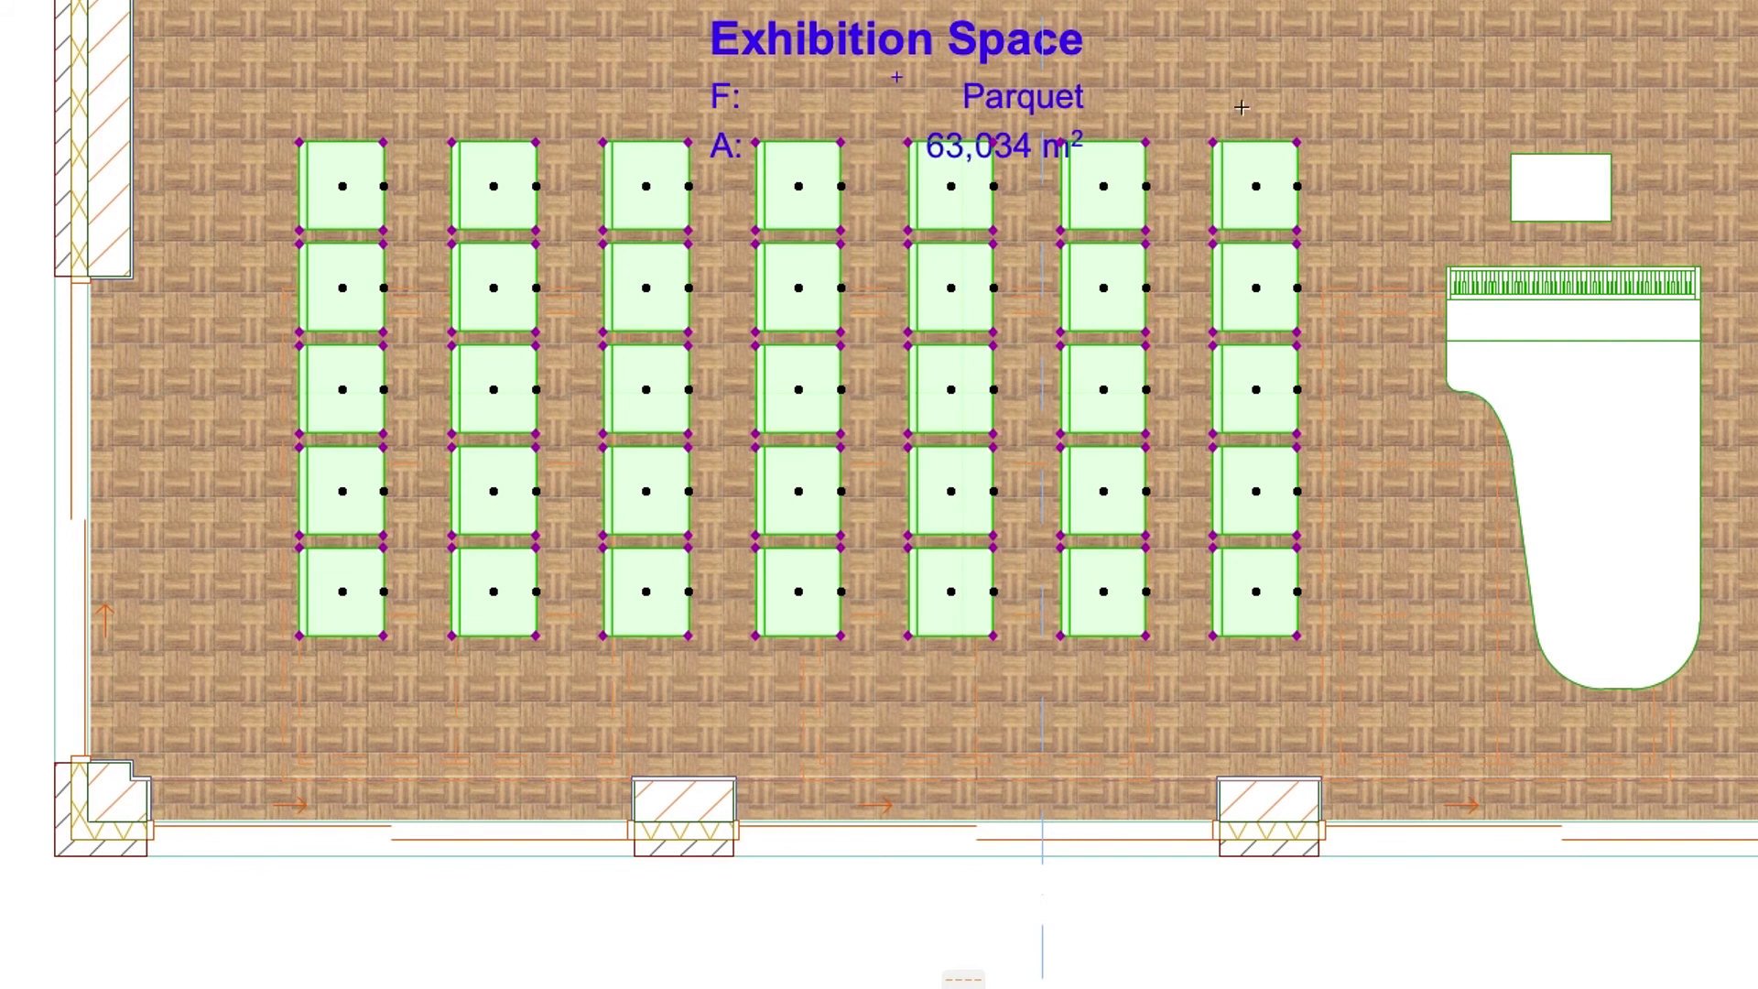
pyautogui.press('Escape')
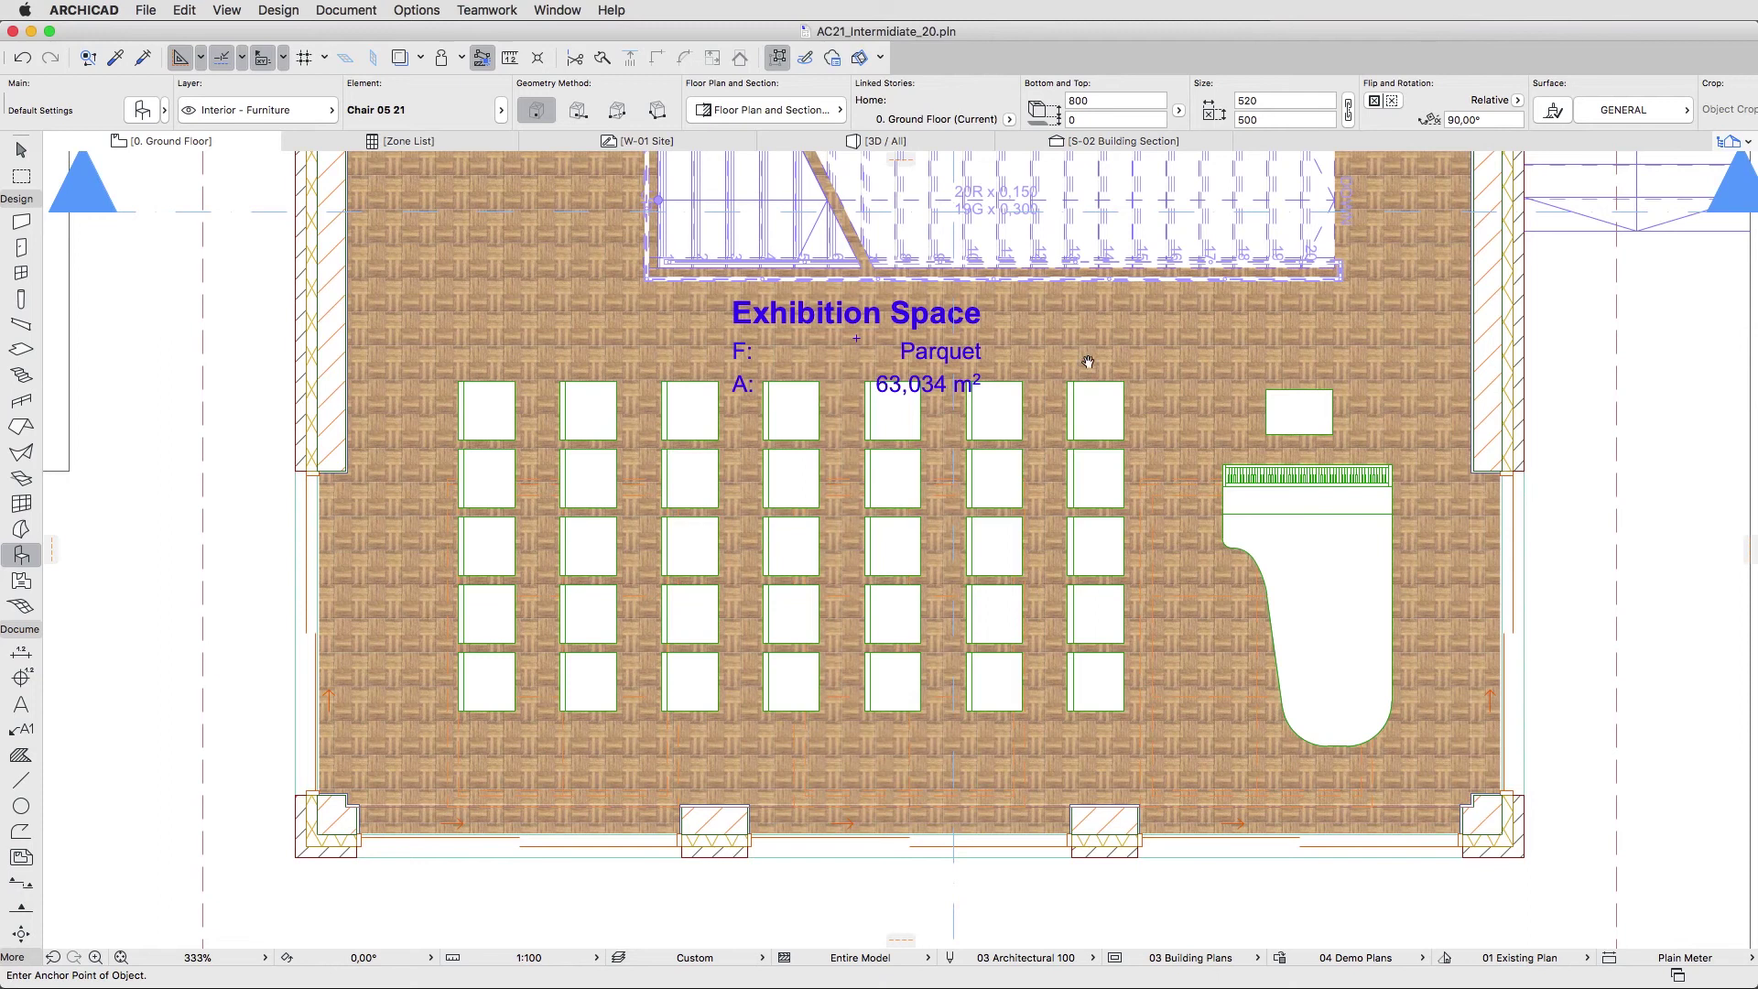
# Step: Pan the plan to show the whole room and bring up the Document > Model View submenu
pyautogui.moveTo(1241, 108); pyautogui.dragTo(1260, 264, button='middle')
pyautogui.moveTo(1099, 462); pyautogui.dragTo(1102, 505, button='middle')
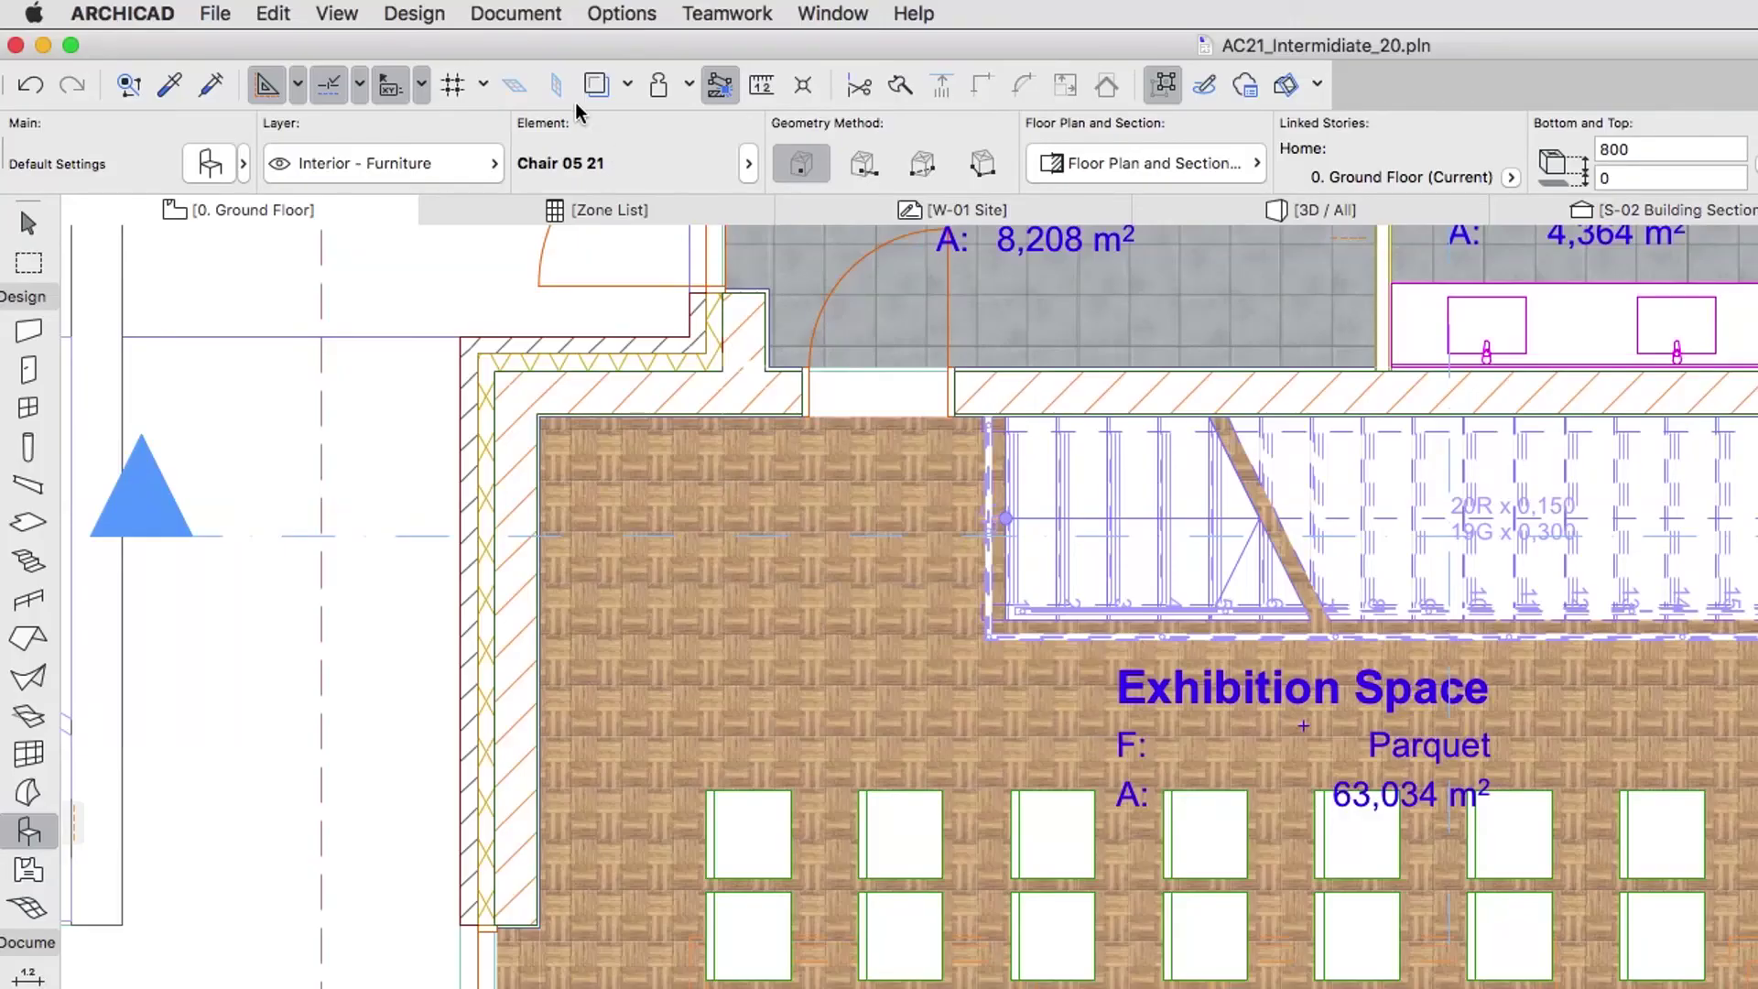
pyautogui.click(534, 16)
pyautogui.moveTo(527, 213)
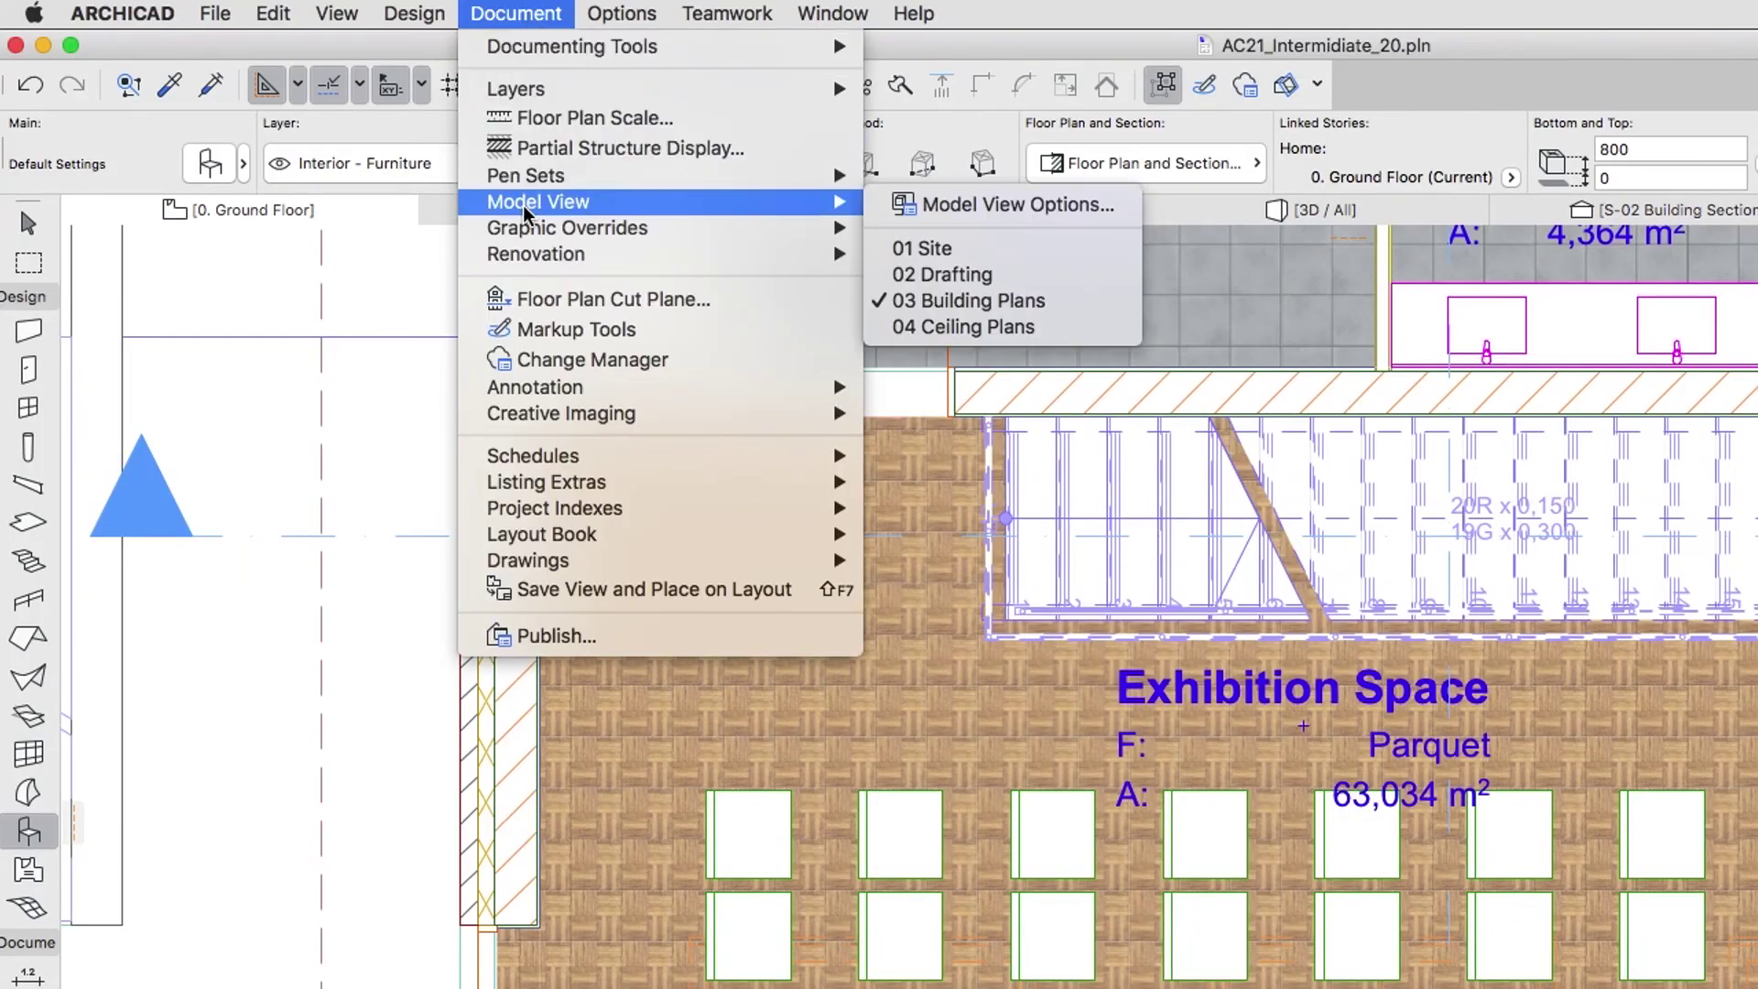
# Step: In Model View Options, set Panels, Balusters and Inner Posts railing symbols to Visible Parts Only
pyautogui.click(953, 209)
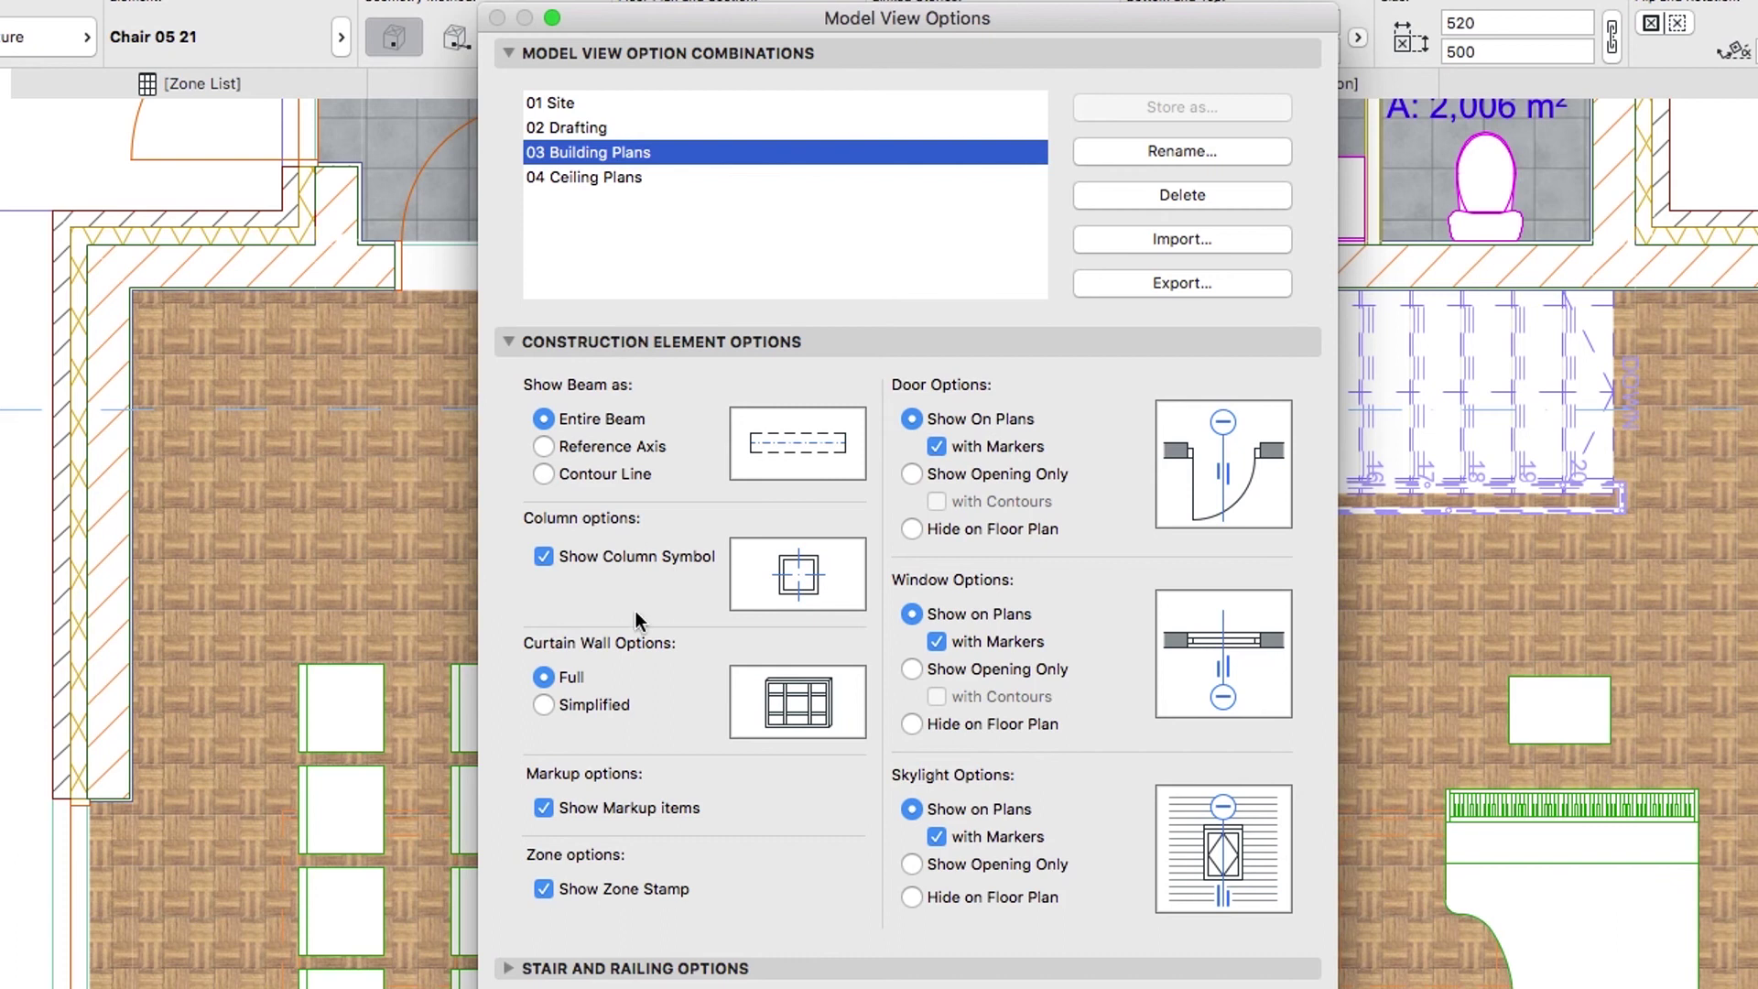
pyautogui.click(635, 987)
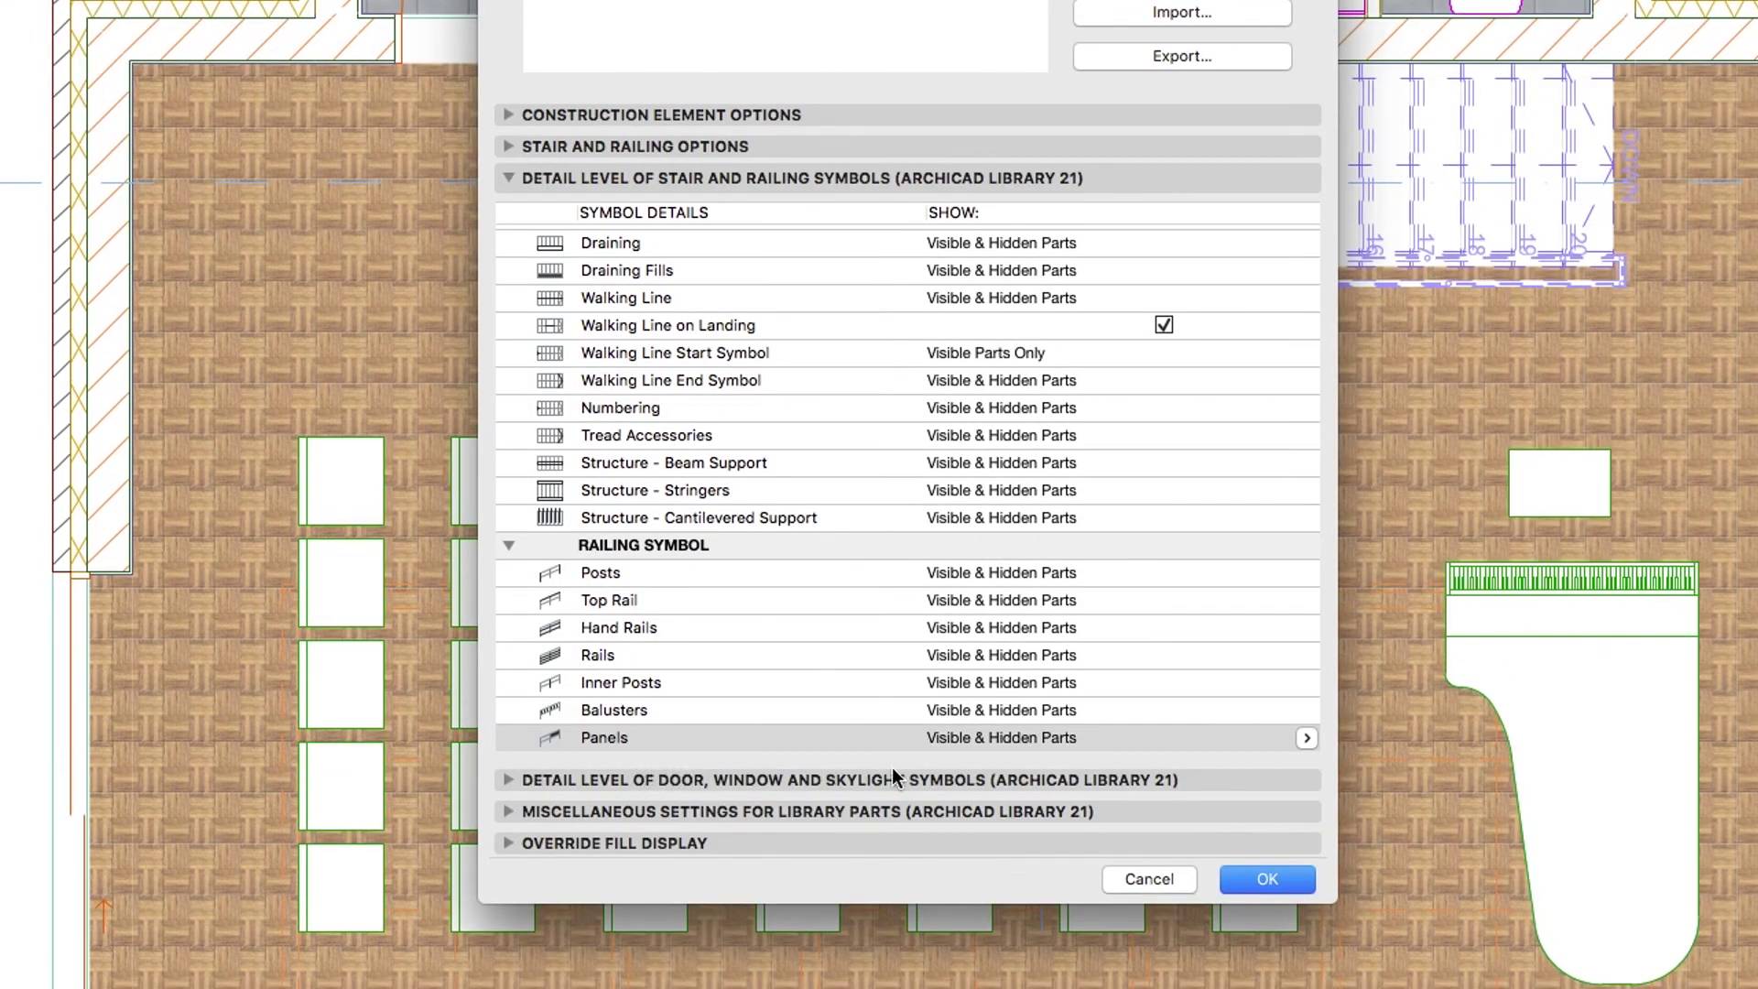
pyautogui.click(1308, 742)
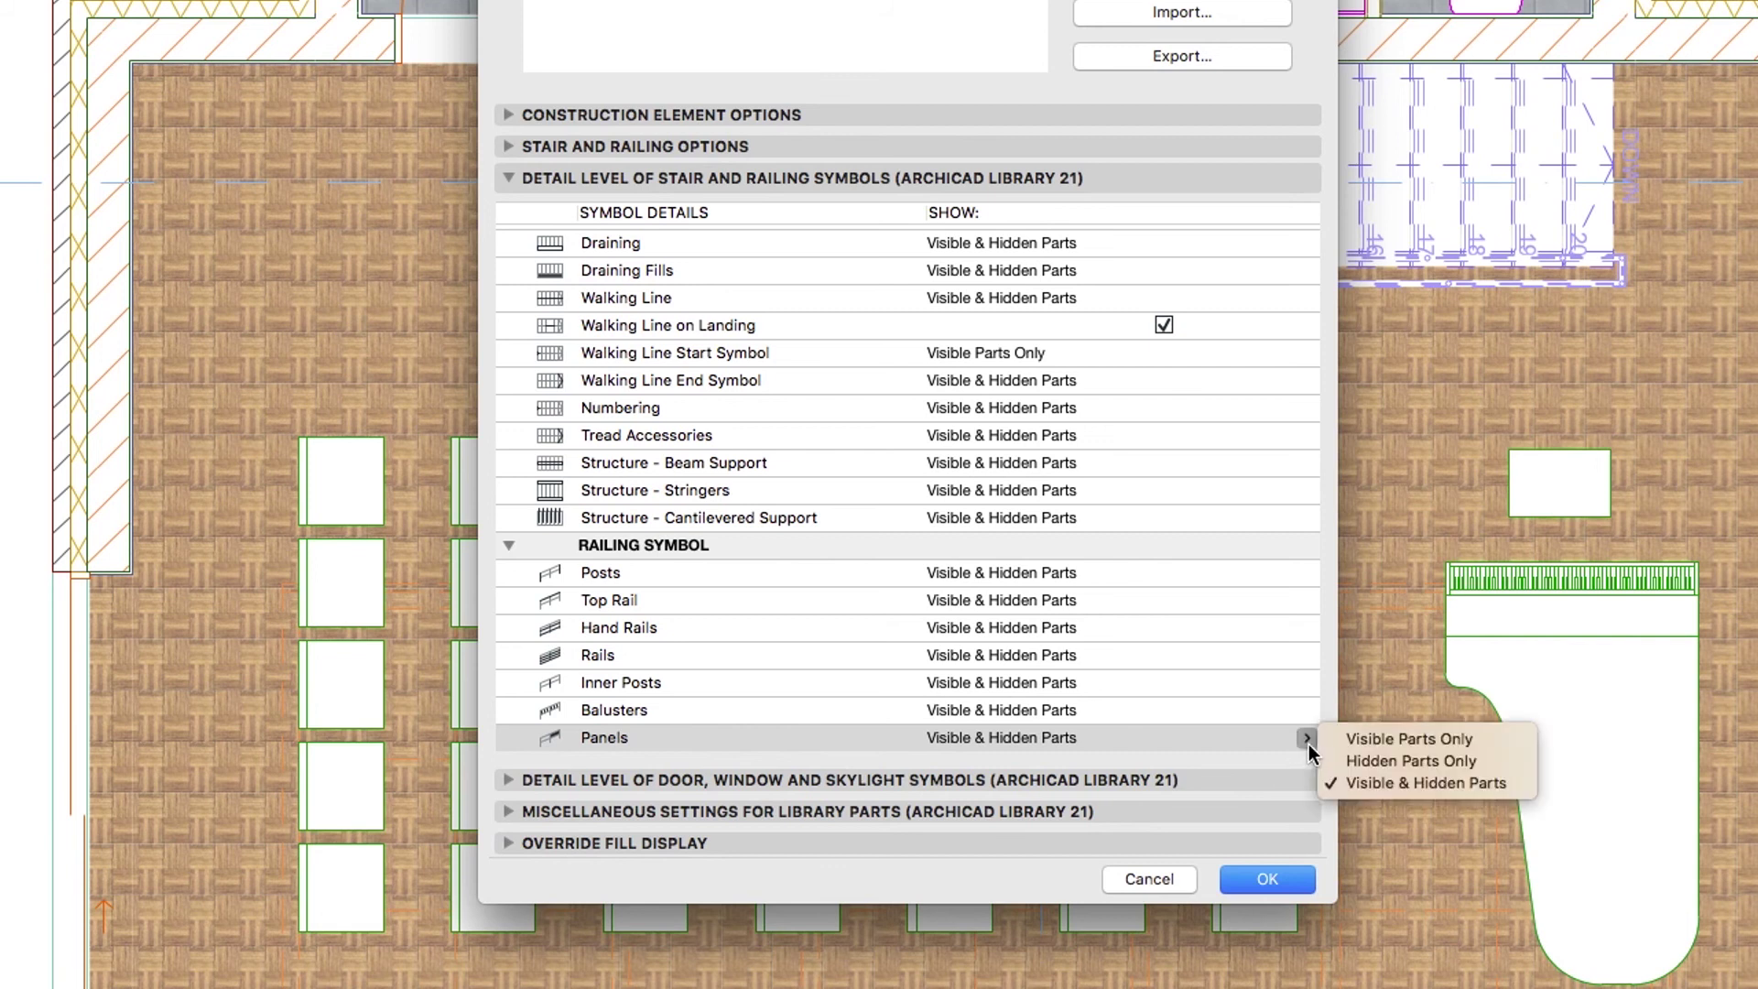
pyautogui.click(1365, 739)
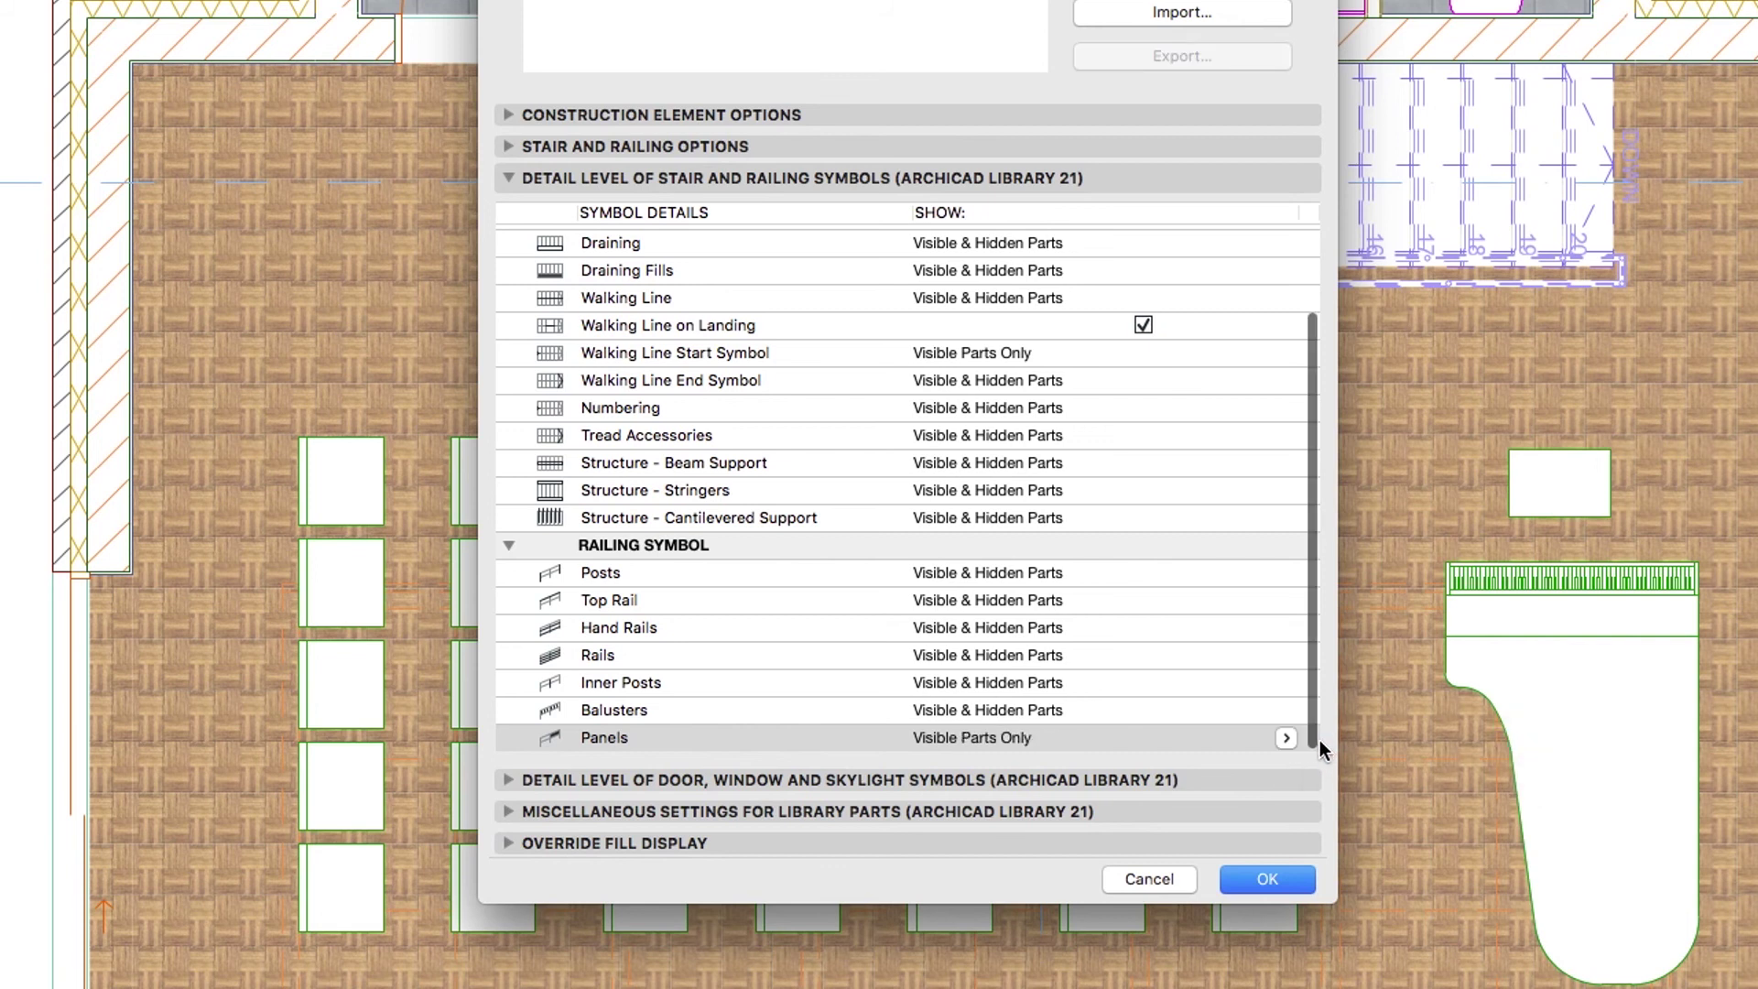
pyautogui.click(1288, 712)
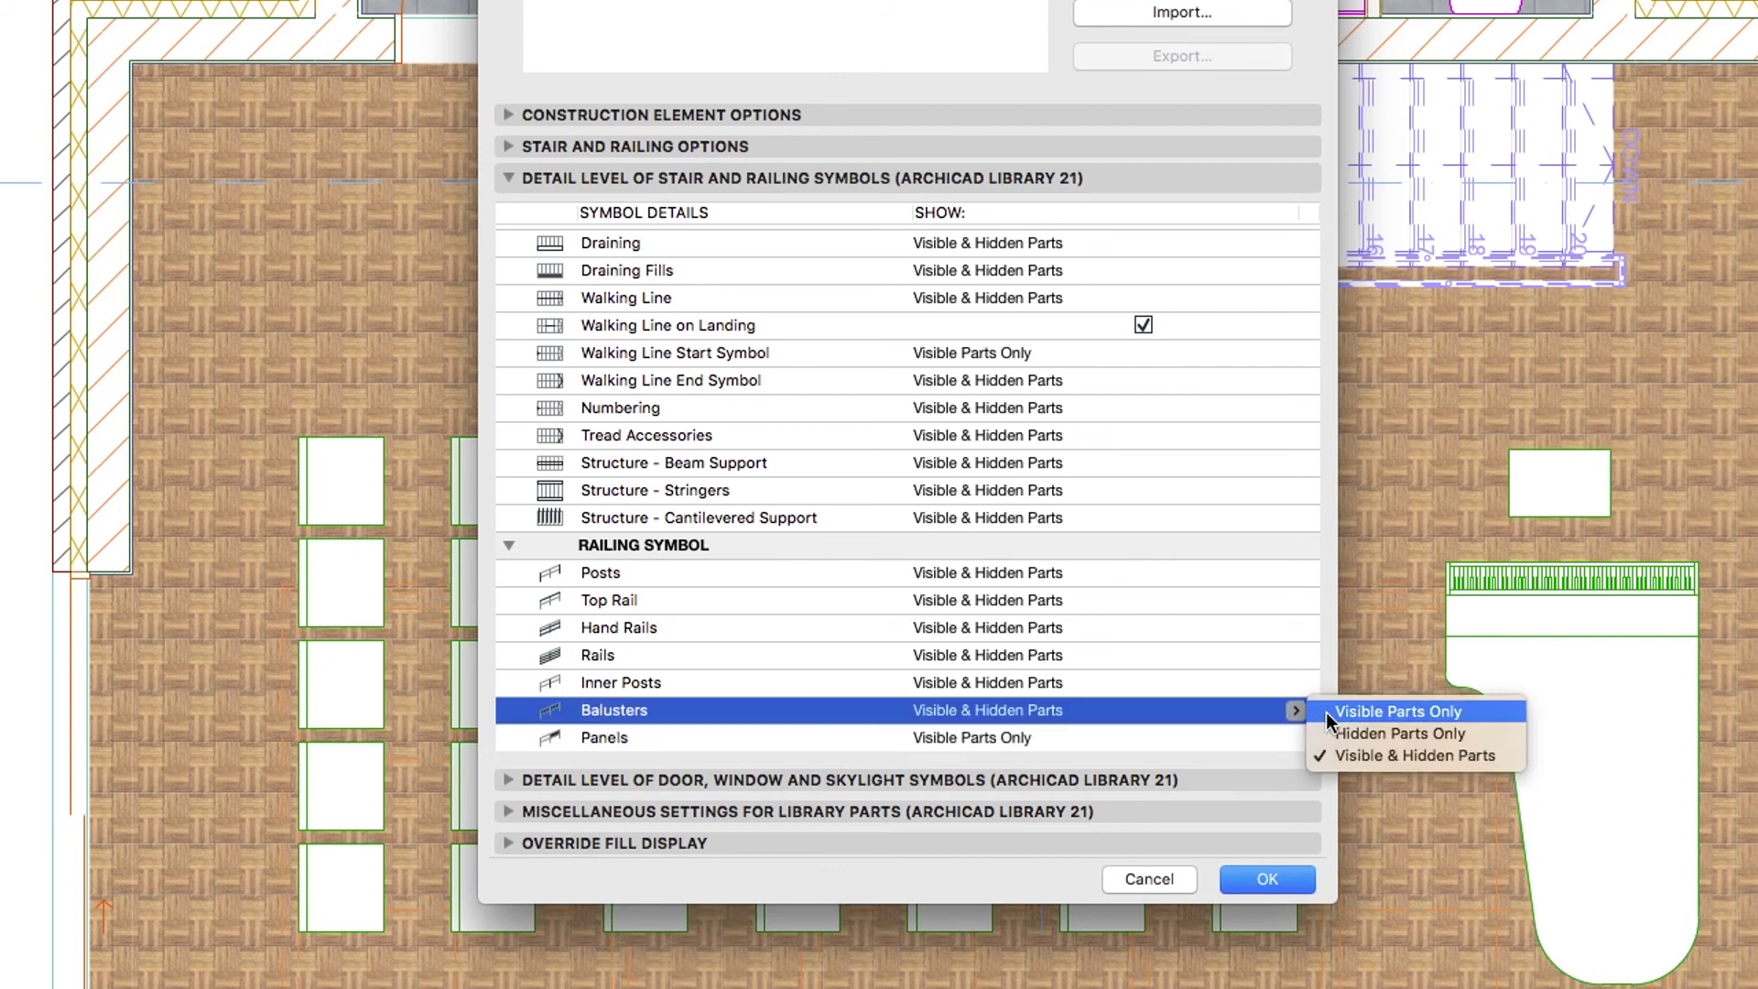
pyautogui.click(1326, 712)
pyautogui.click(1293, 684)
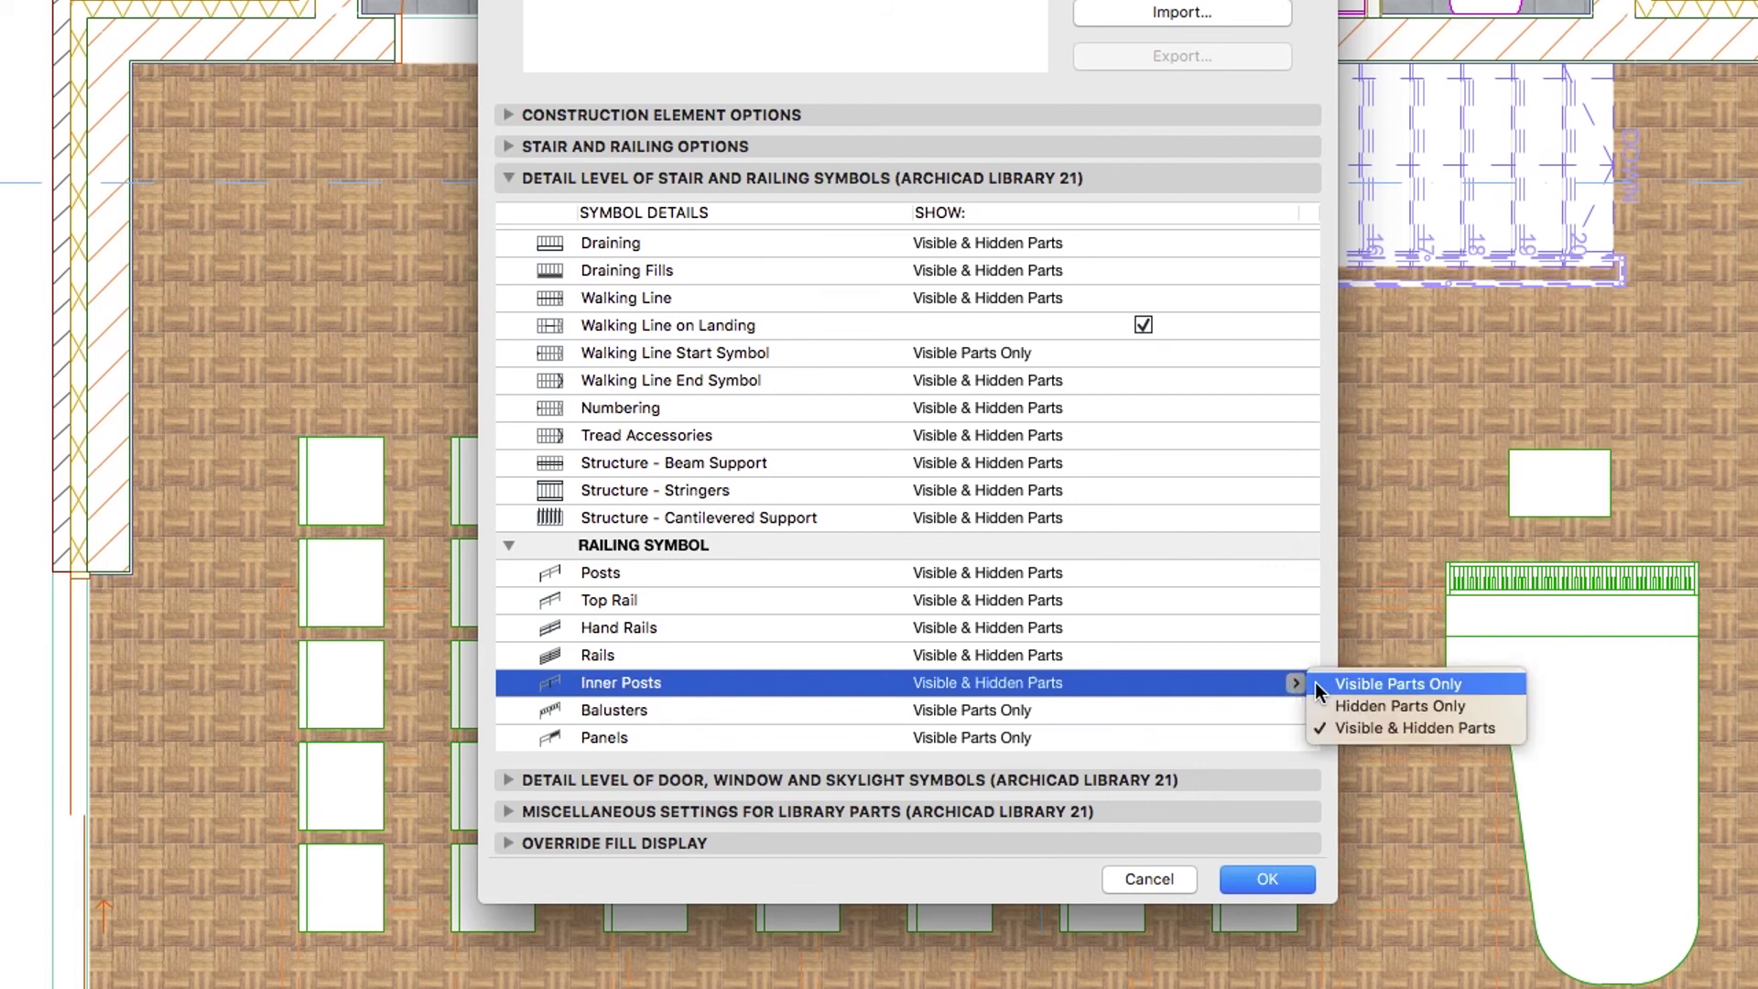
pyautogui.click(1328, 684)
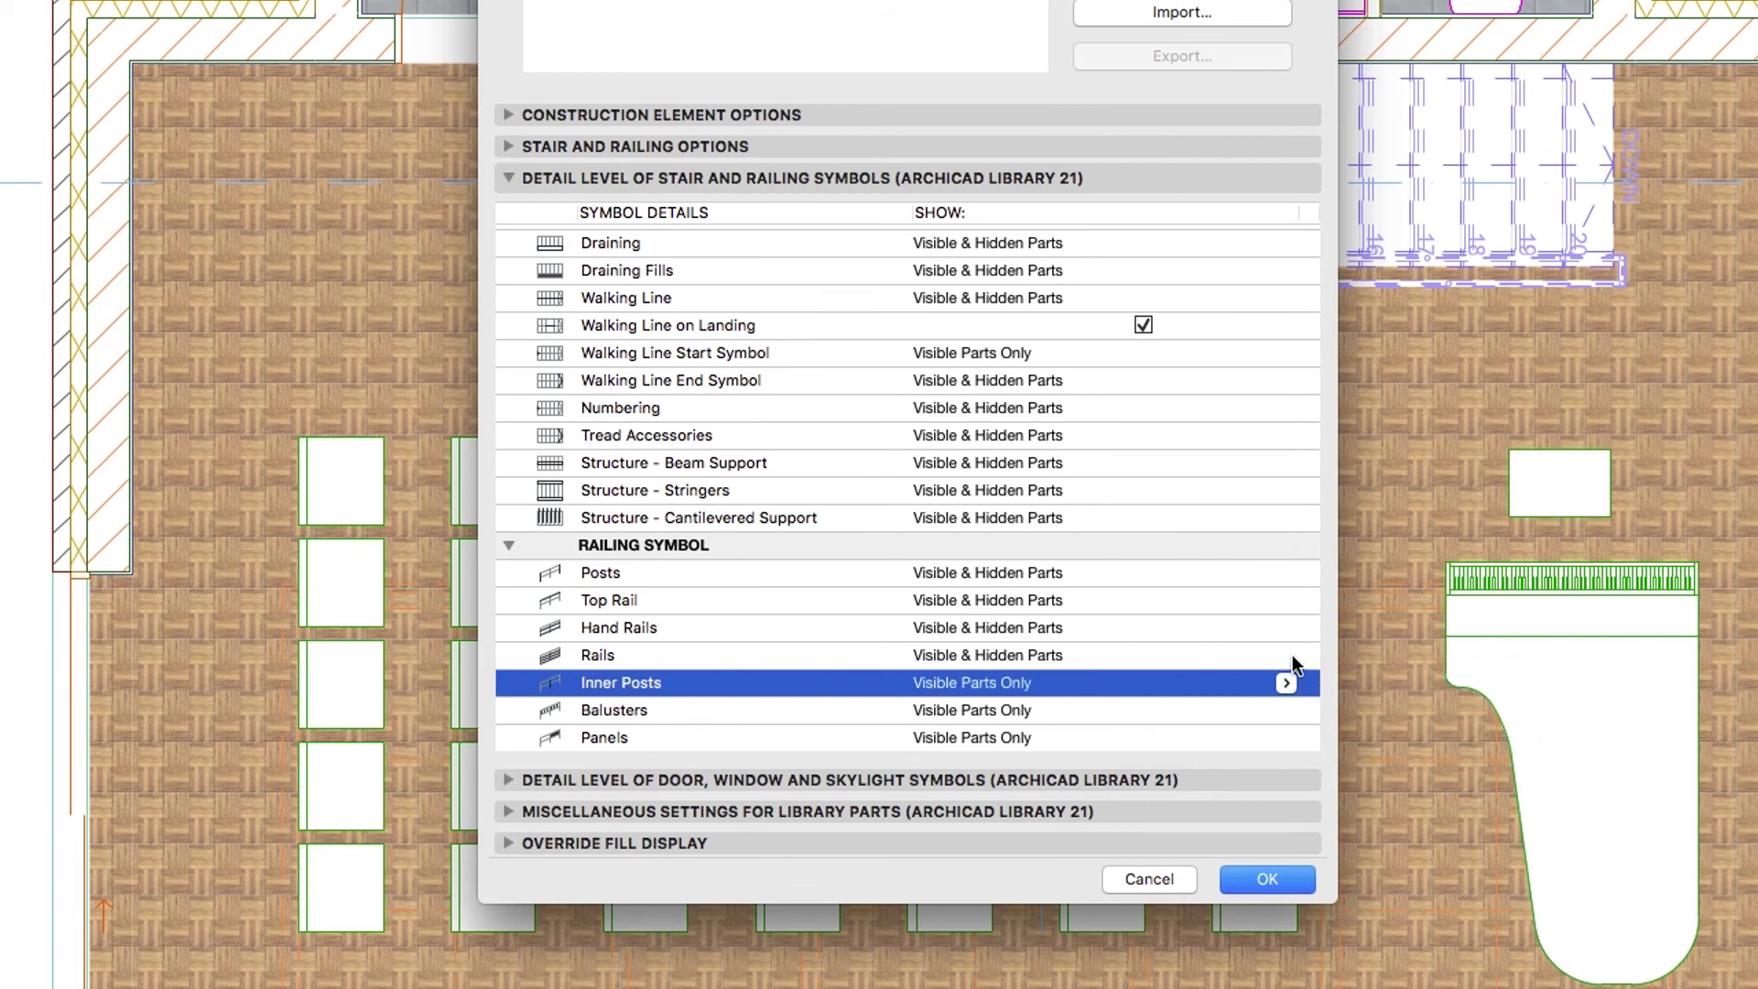
# Step: Set Rails, Hand Rails, Top Rail and Posts railing symbols to Visible Parts Only
pyautogui.click(1293, 655)
pyautogui.click(1321, 656)
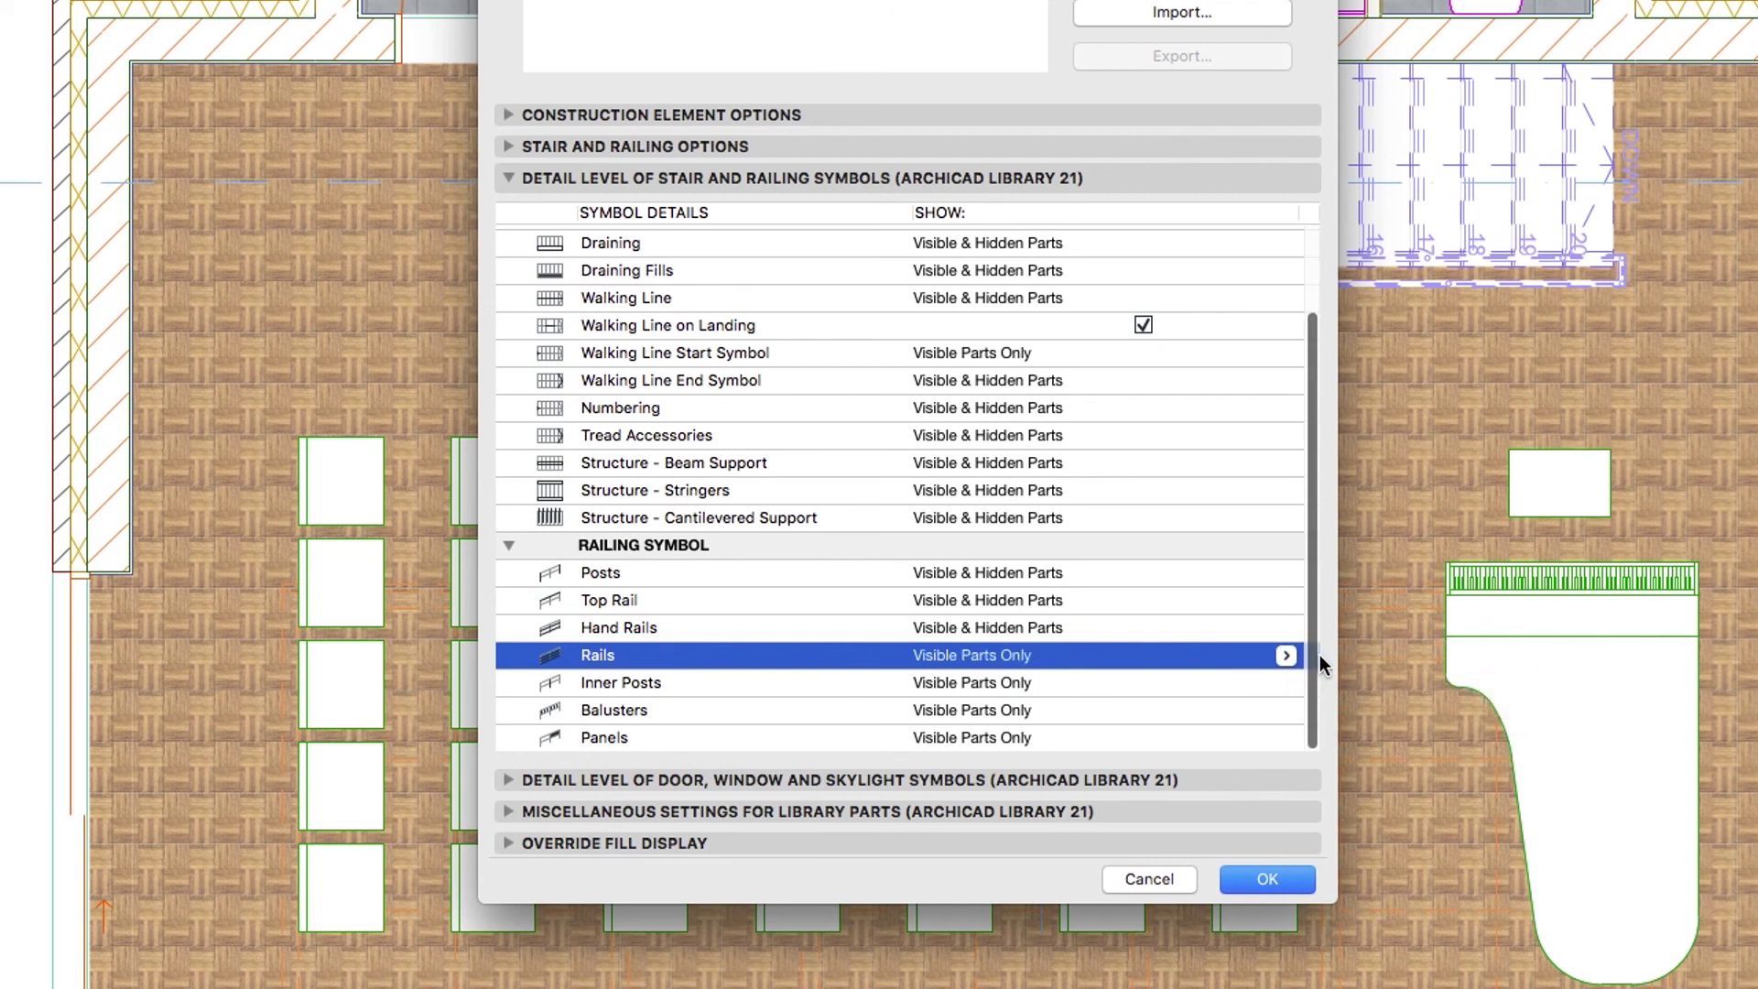
pyautogui.click(1286, 628)
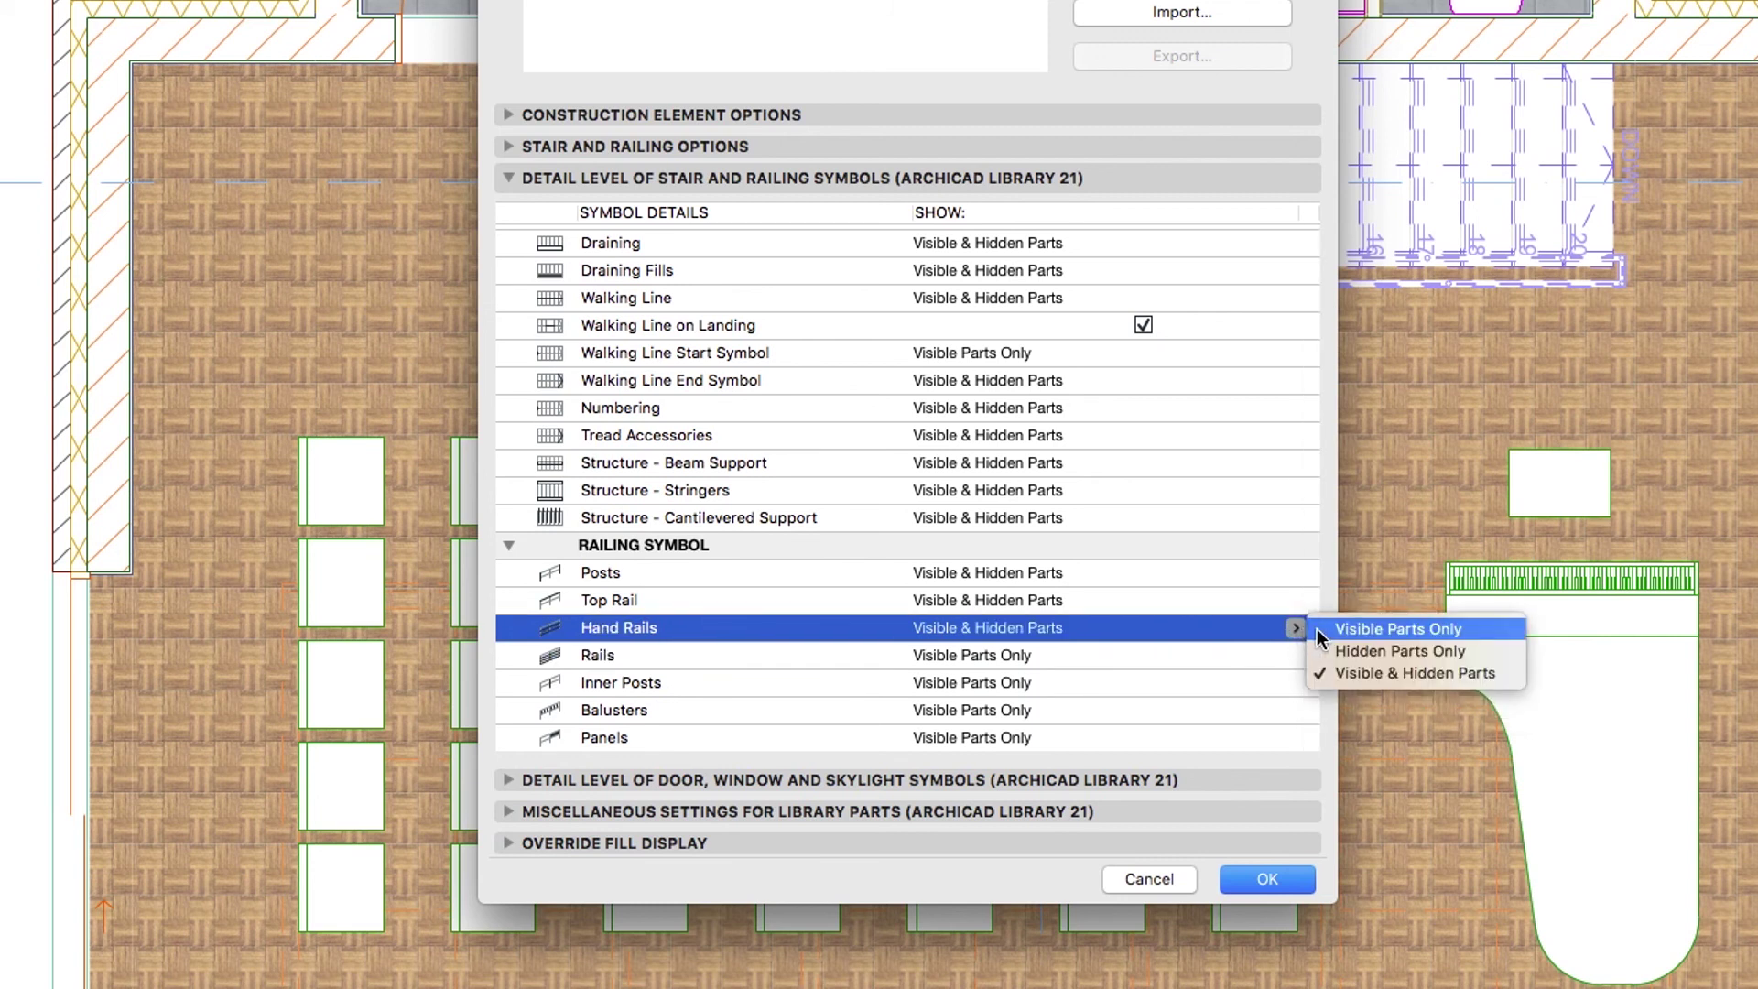
pyautogui.click(1319, 630)
pyautogui.click(1287, 601)
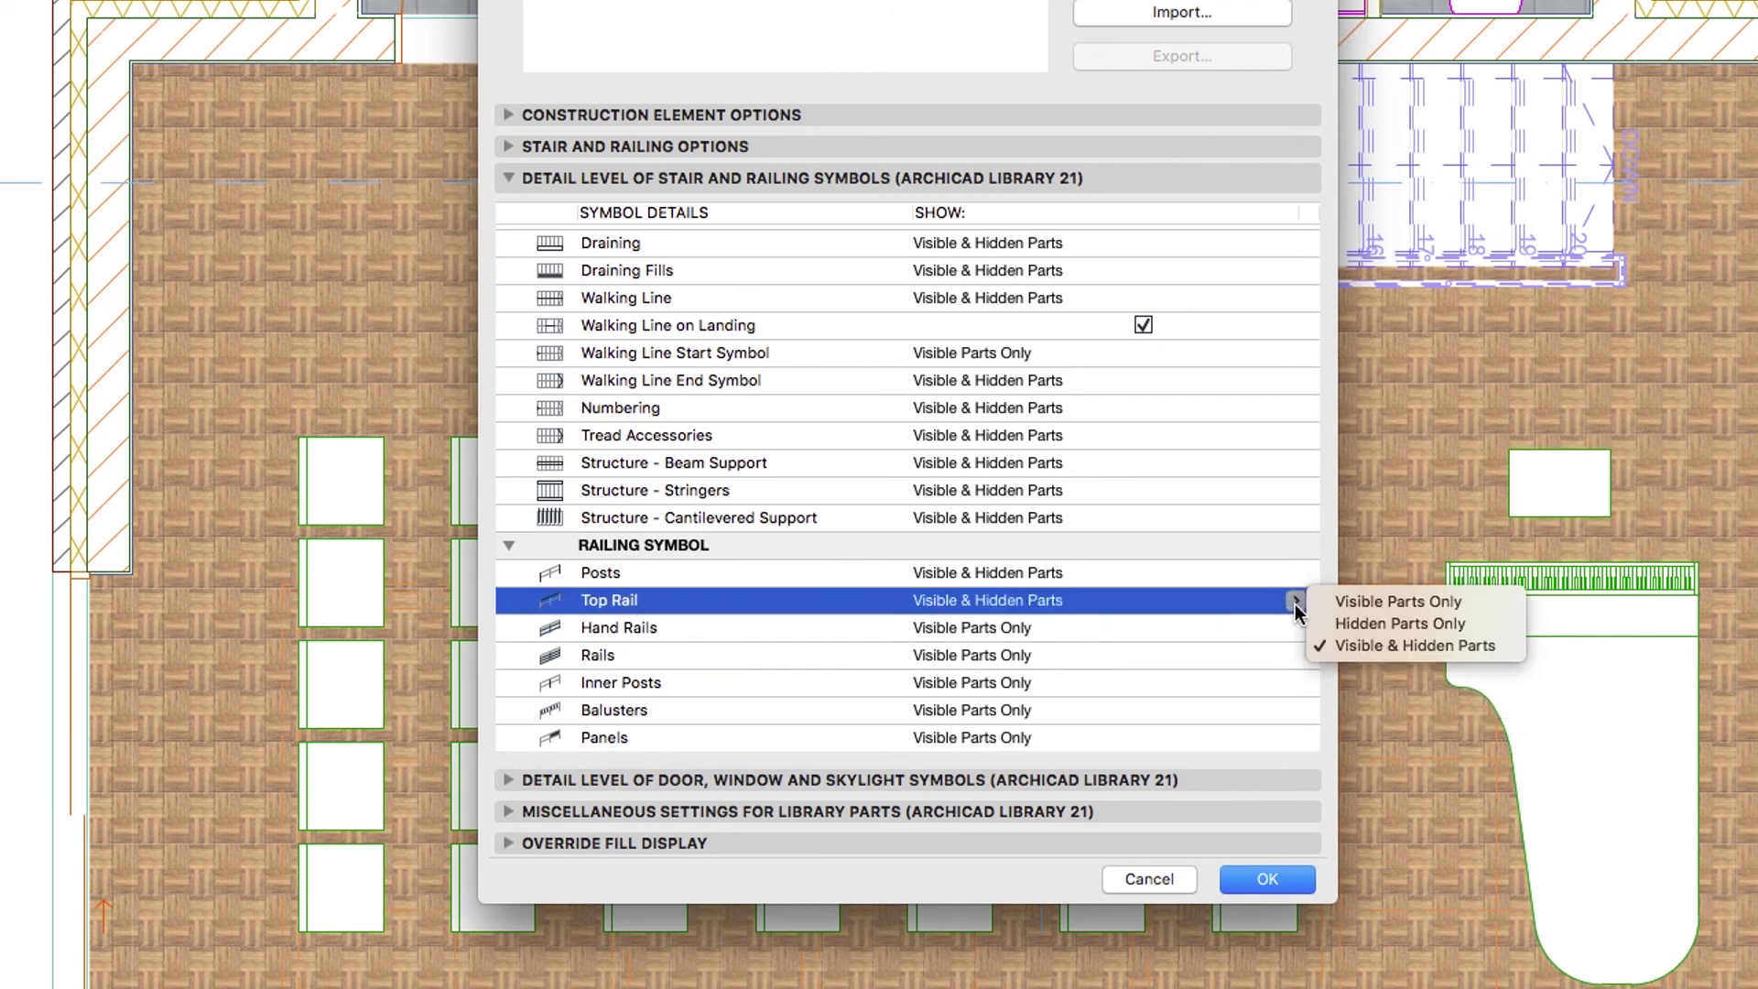
pyautogui.click(1315, 602)
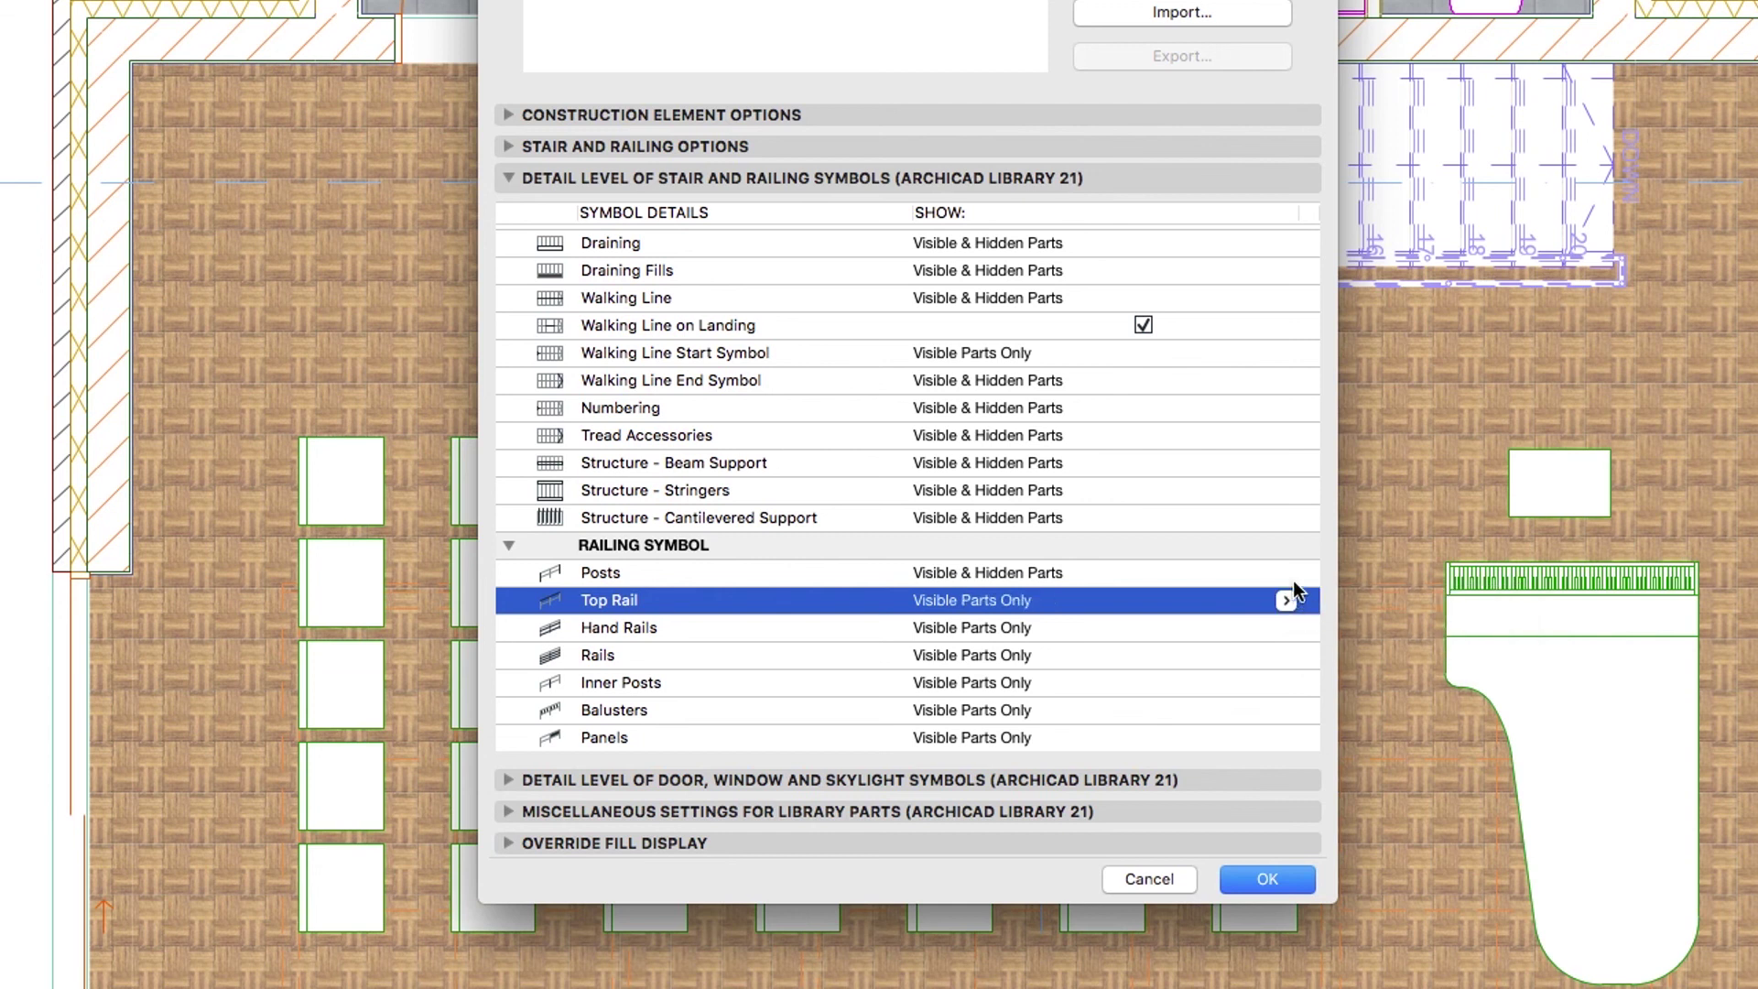
pyautogui.click(1287, 574)
pyautogui.click(1315, 573)
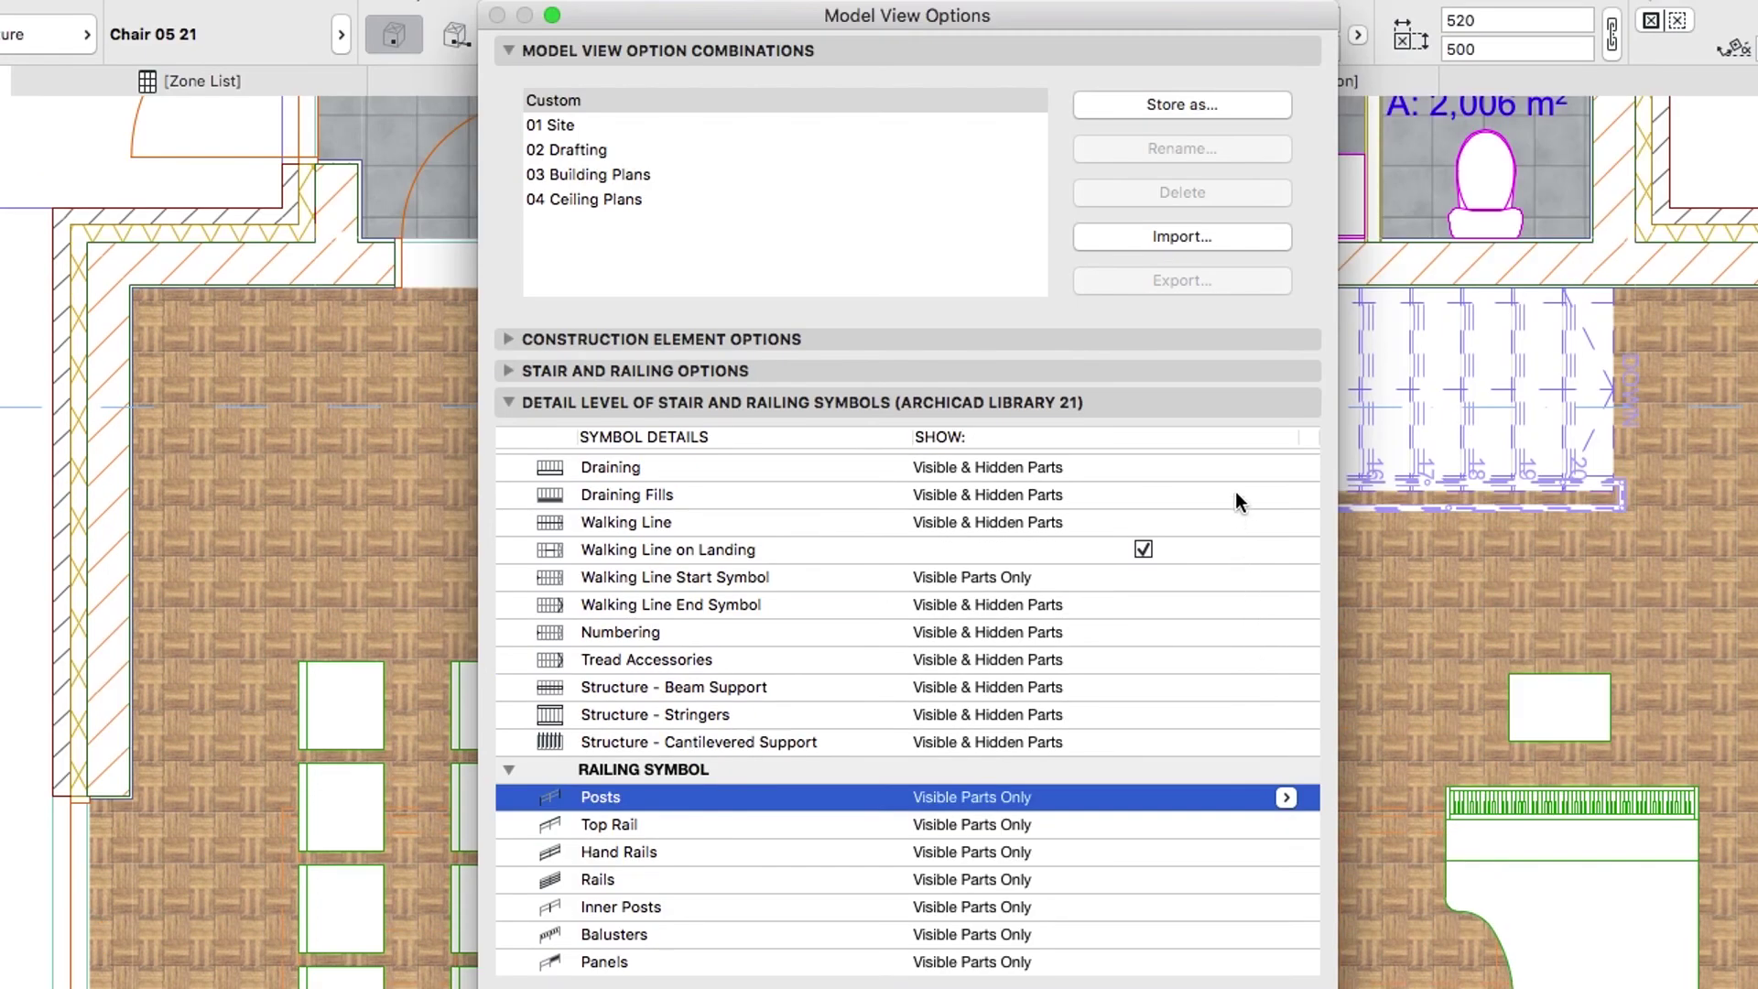
# Step: Overwrite the 03 Building Plans combination with these settings and close the options dialog
pyautogui.click(1240, 106)
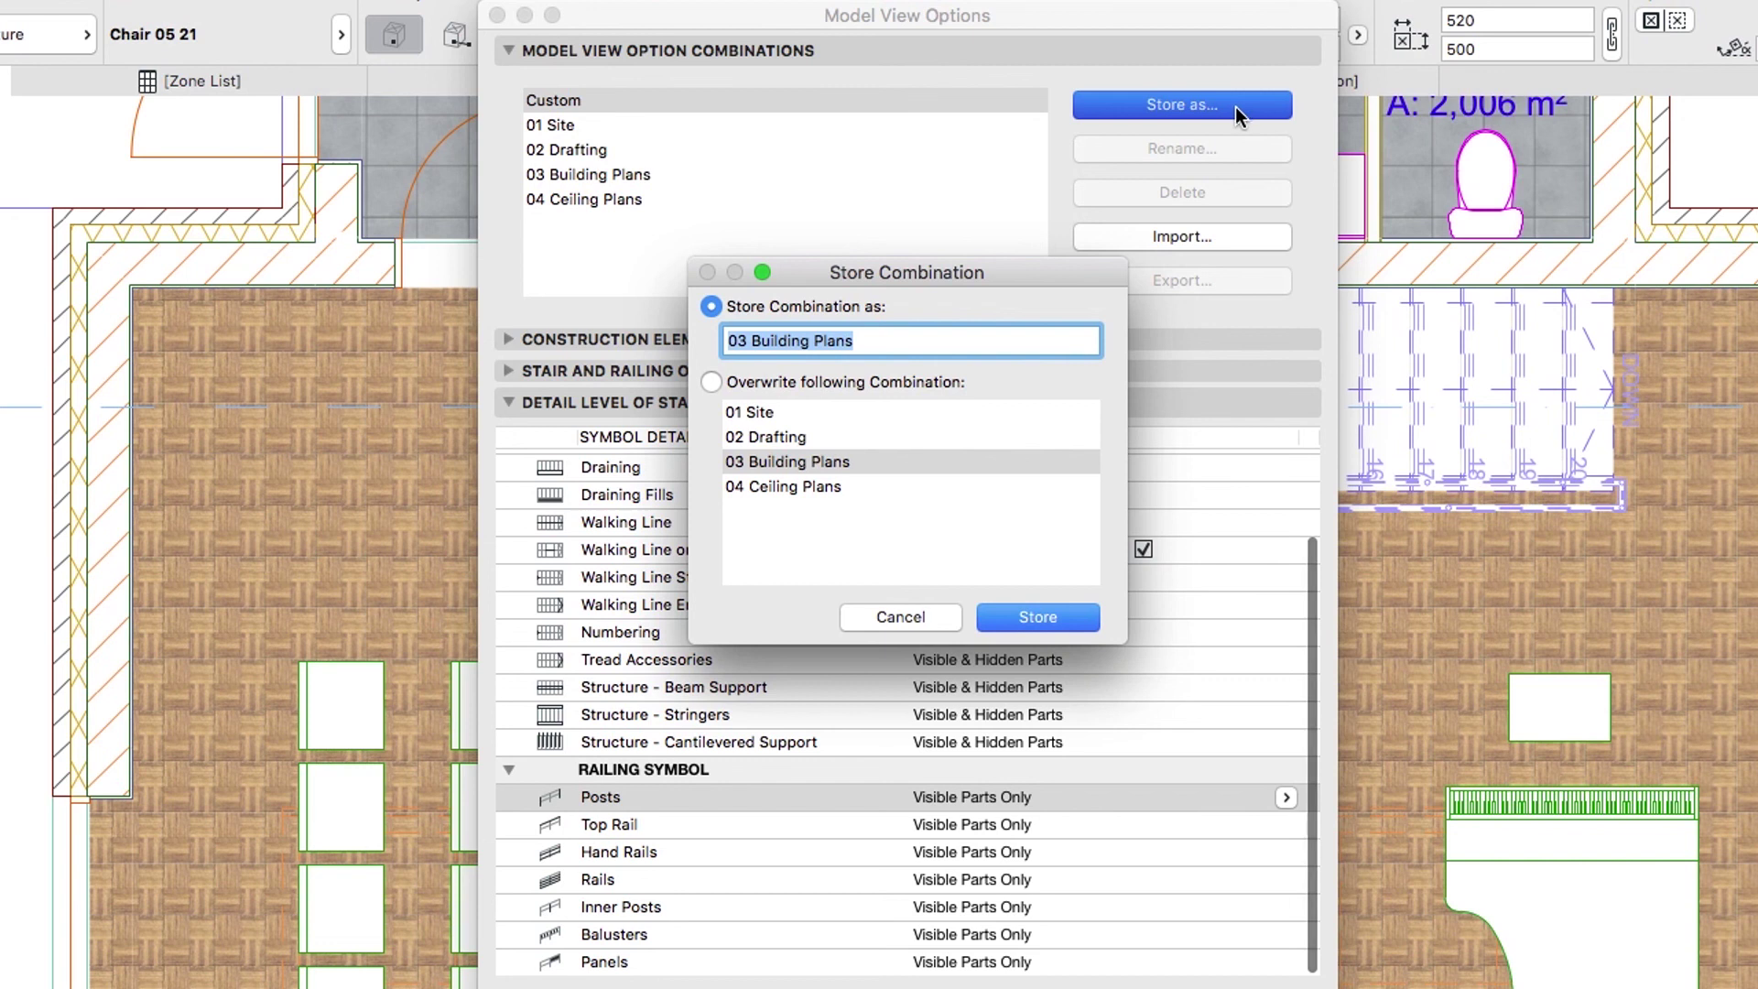
pyautogui.click(954, 463)
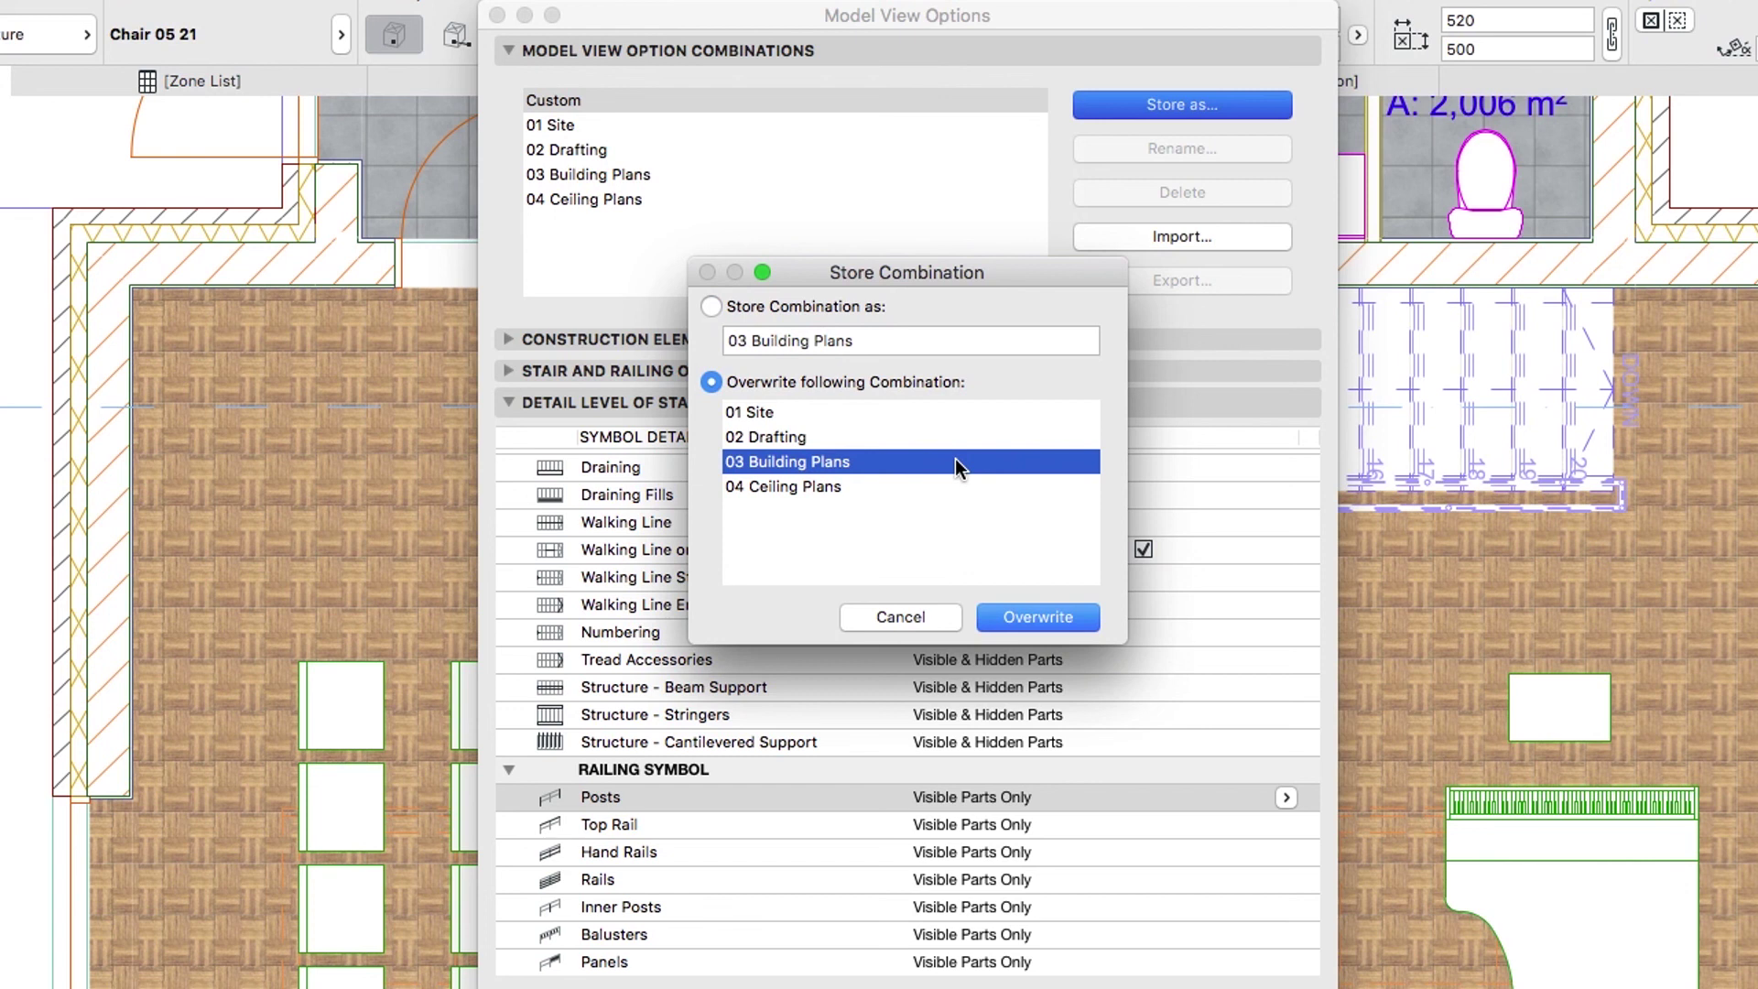
pyautogui.click(1038, 617)
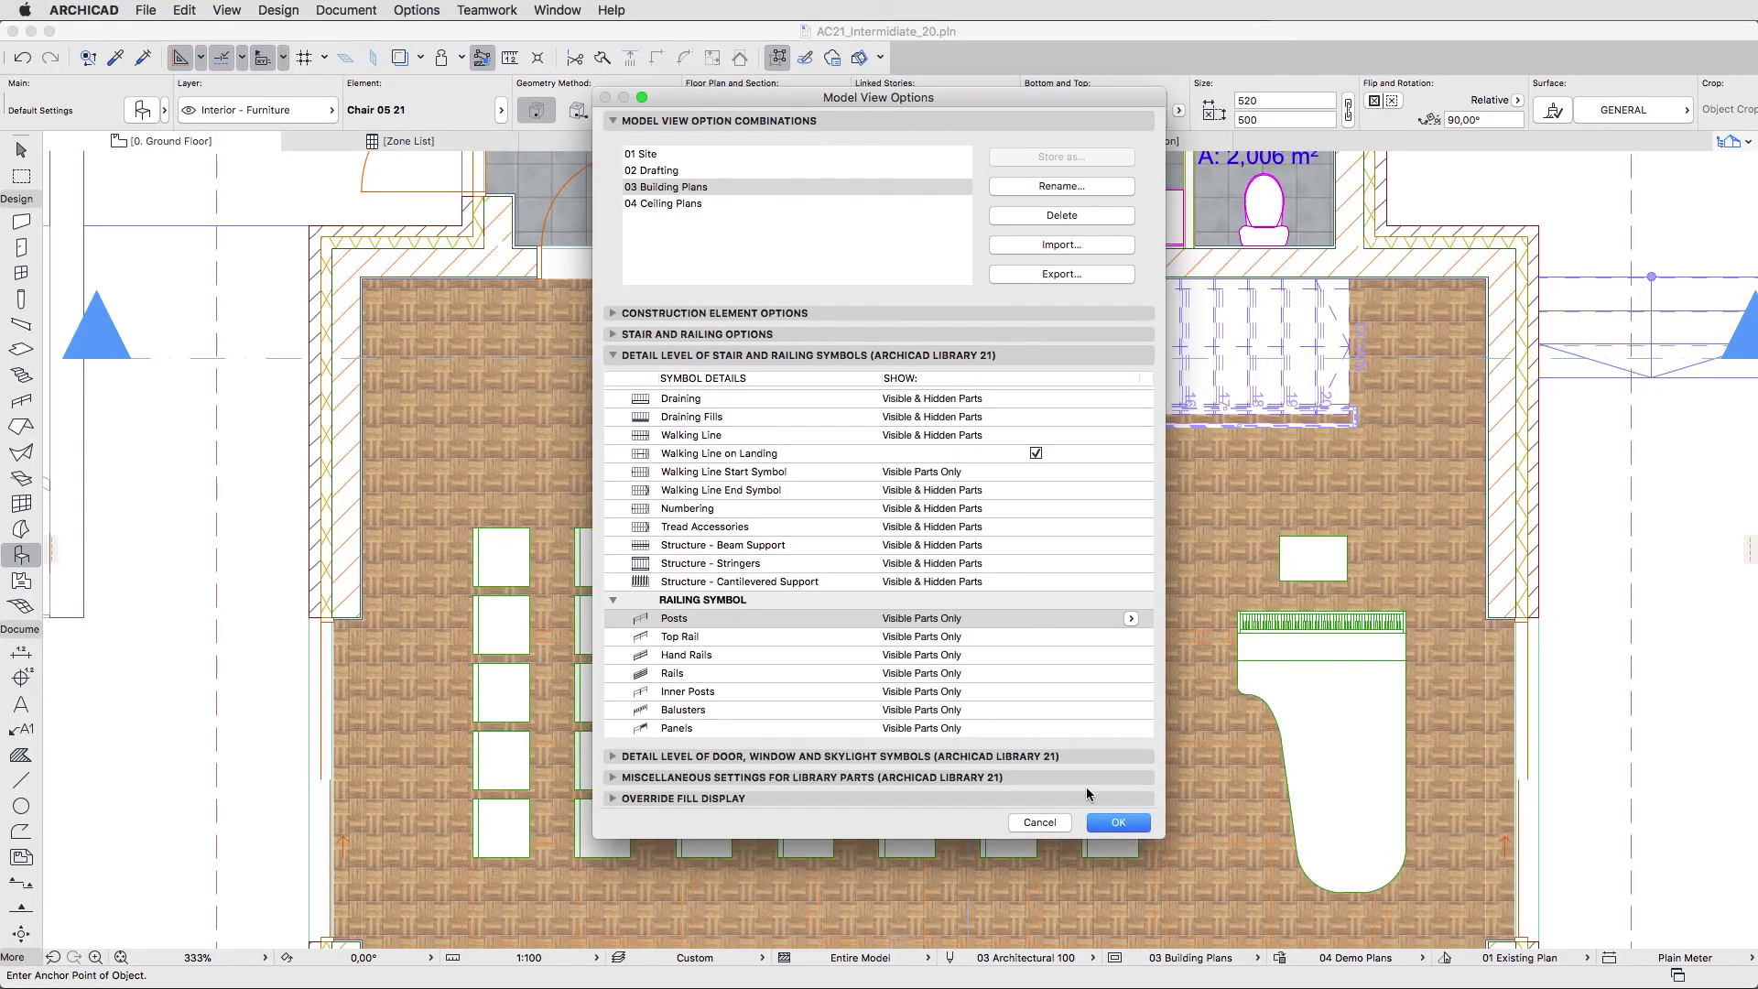
pyautogui.click(1096, 816)
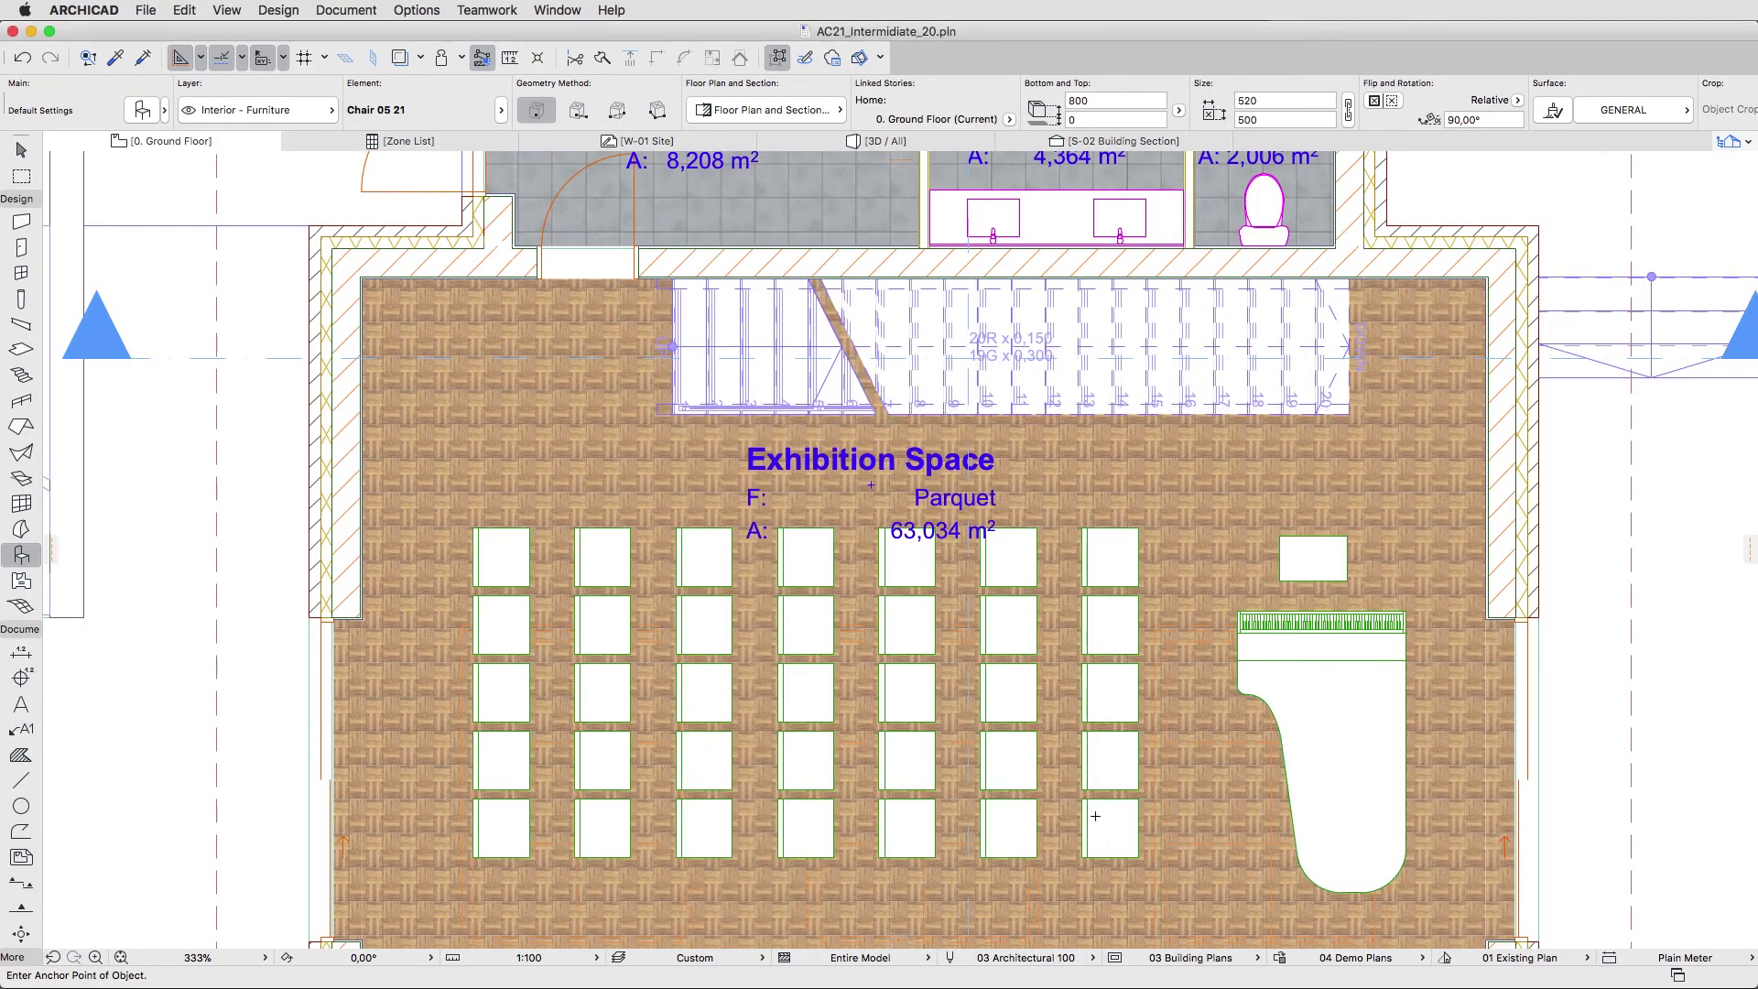